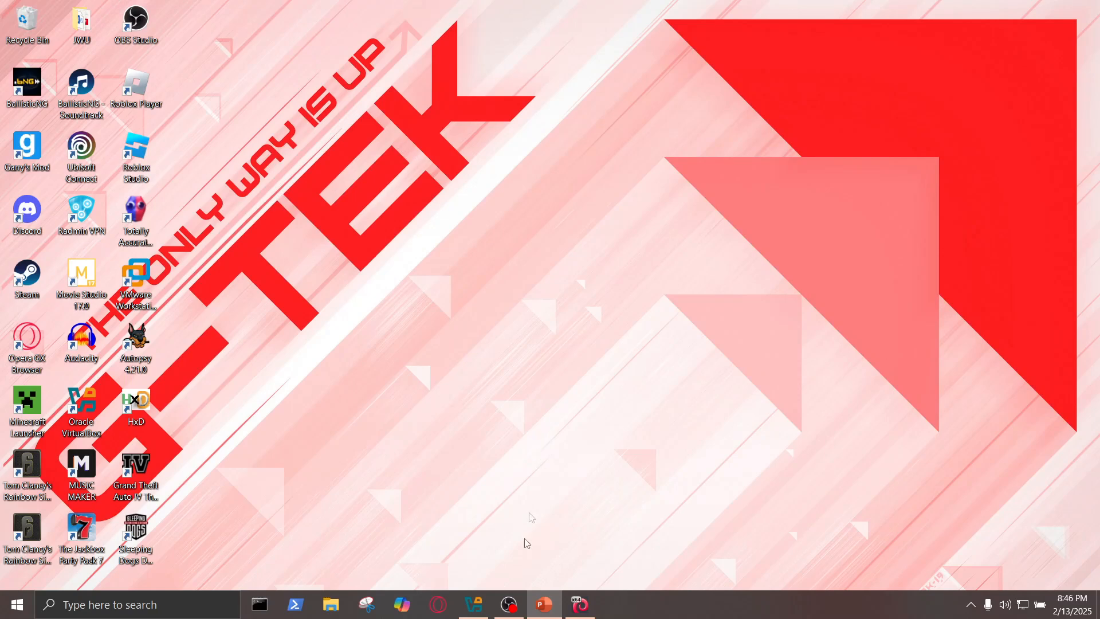
- Switch to VirtualBox and maximize the window of the running Kali Linux RevEng NCSA virtual machine
click(474, 605)
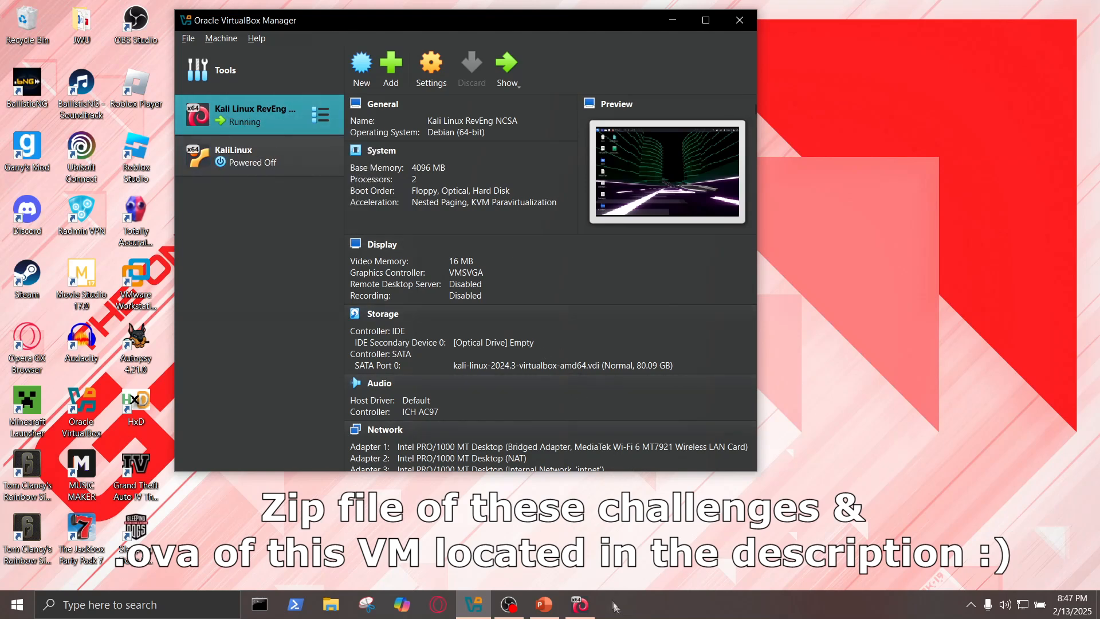
click(580, 604)
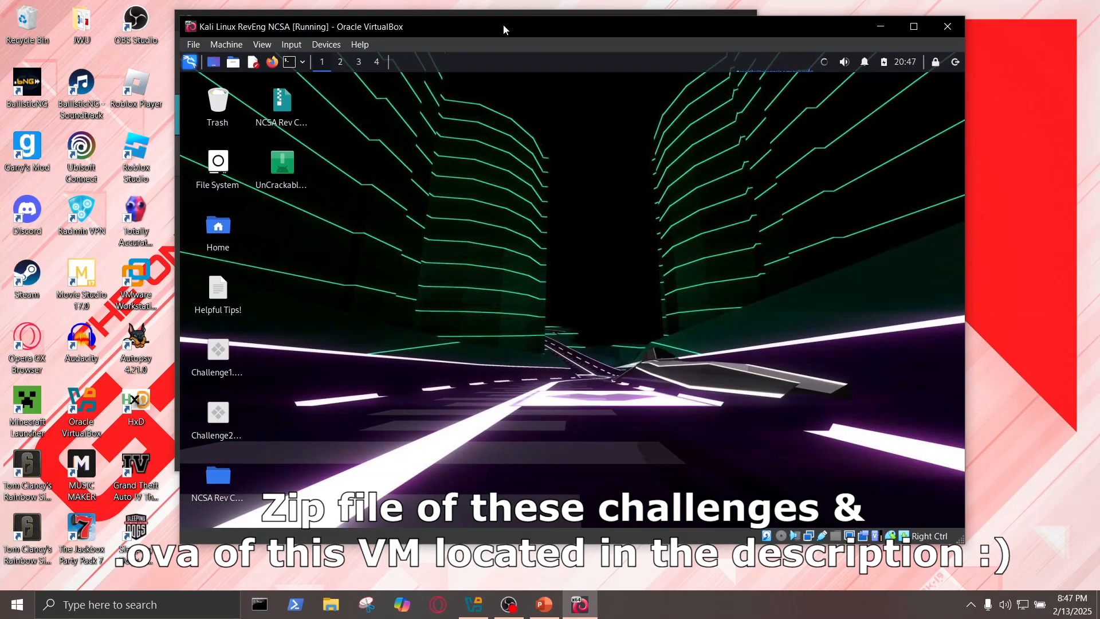
drag(507, 31, 492, 32)
click(898, 28)
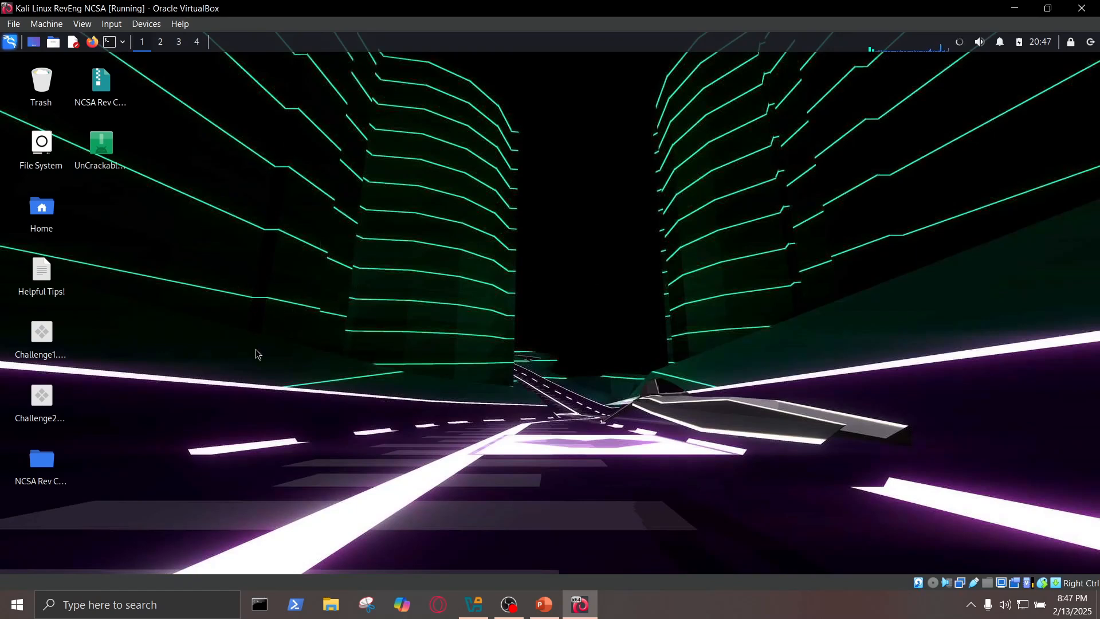
- Launch Ghidra from a new terminal with '/home/kali/Downloads/ghidra_11.1.2_PUBLIC/ghidraRun' and minimize the terminal
click(109, 45)
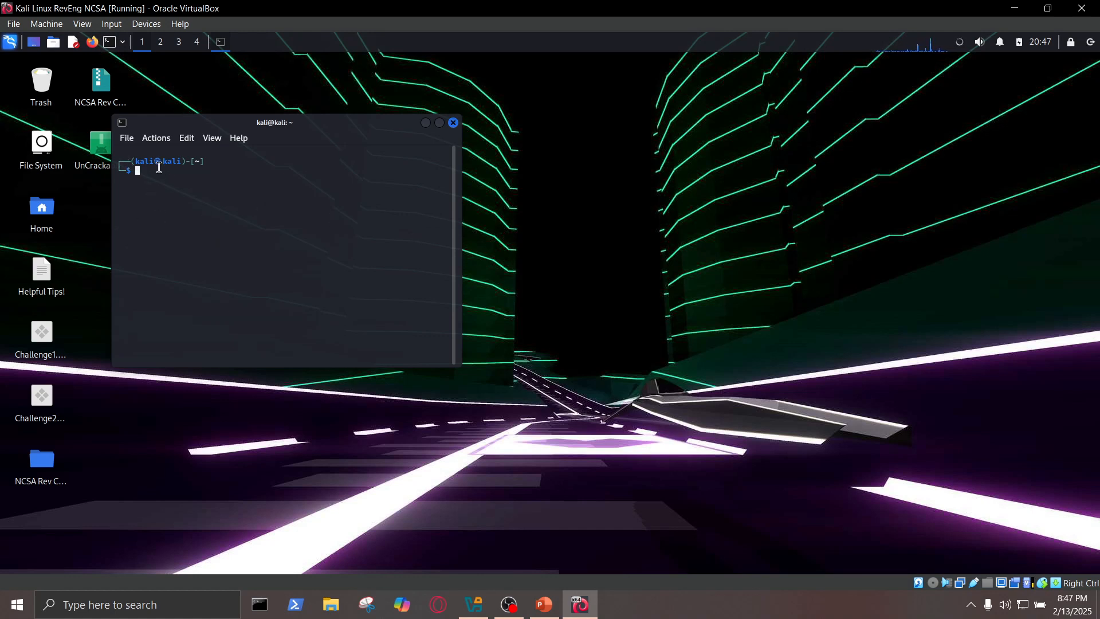
text(gh)
key(Tab)
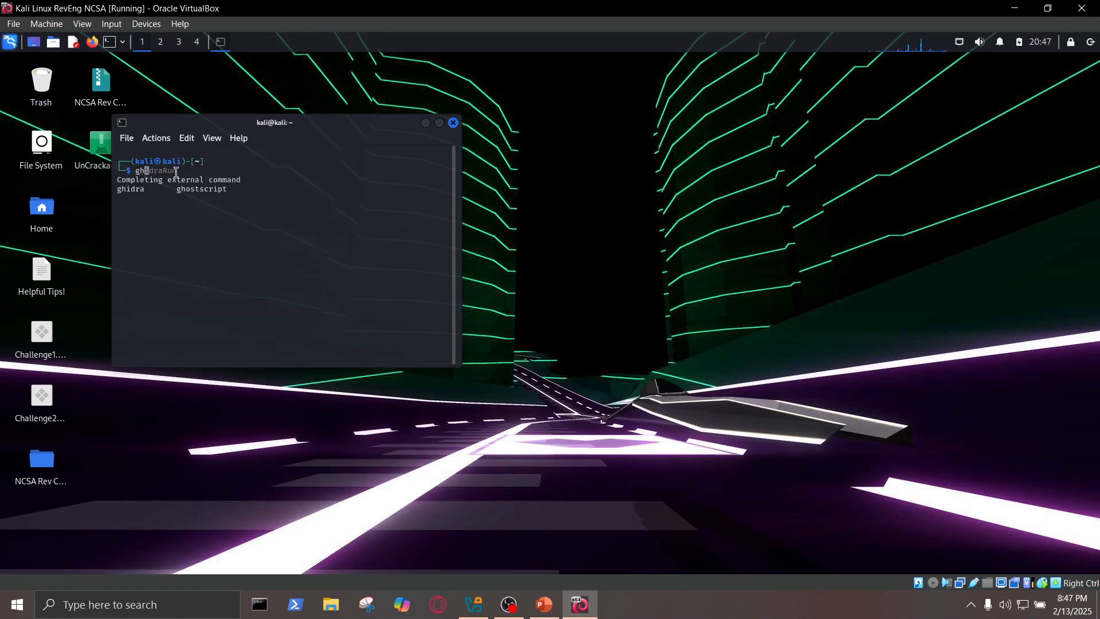
key(BackSpace)
key(BackSpace)
text('/home/kali/Downloads/ghidra_11.1.2_PUBLIC/ghidraRun')
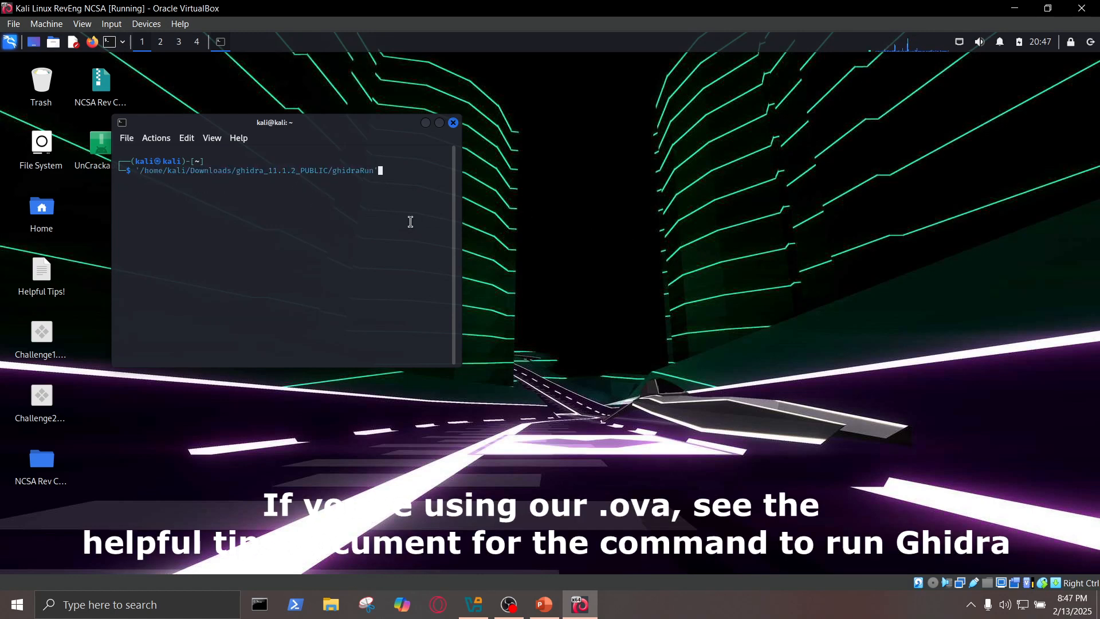
drag(331, 171, 374, 170)
click(394, 171)
key(Return)
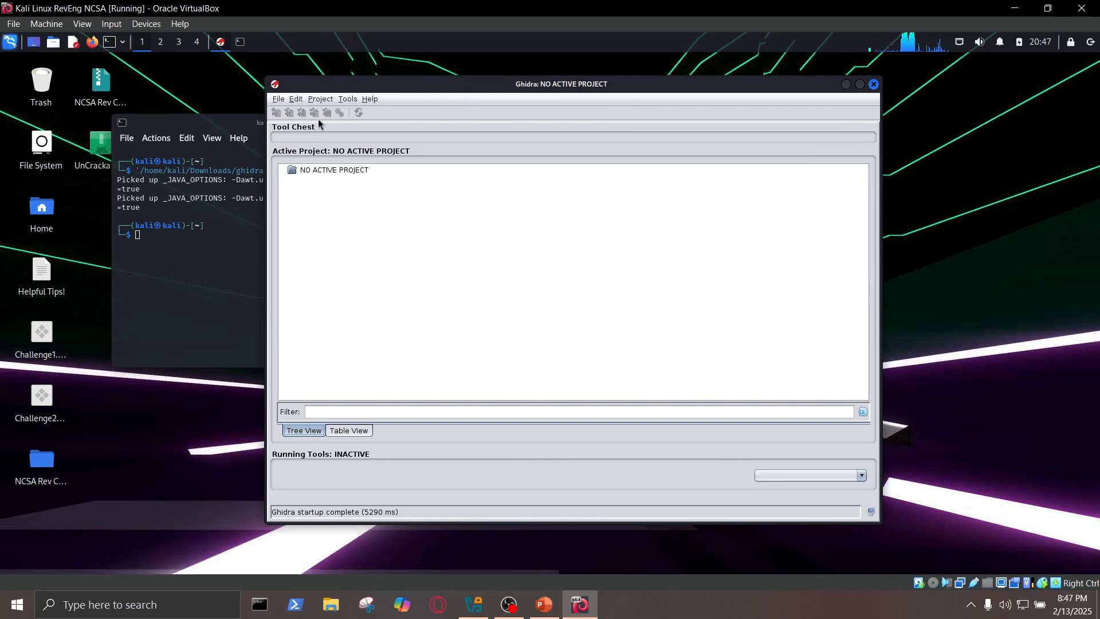
drag(205, 125, 414, 158)
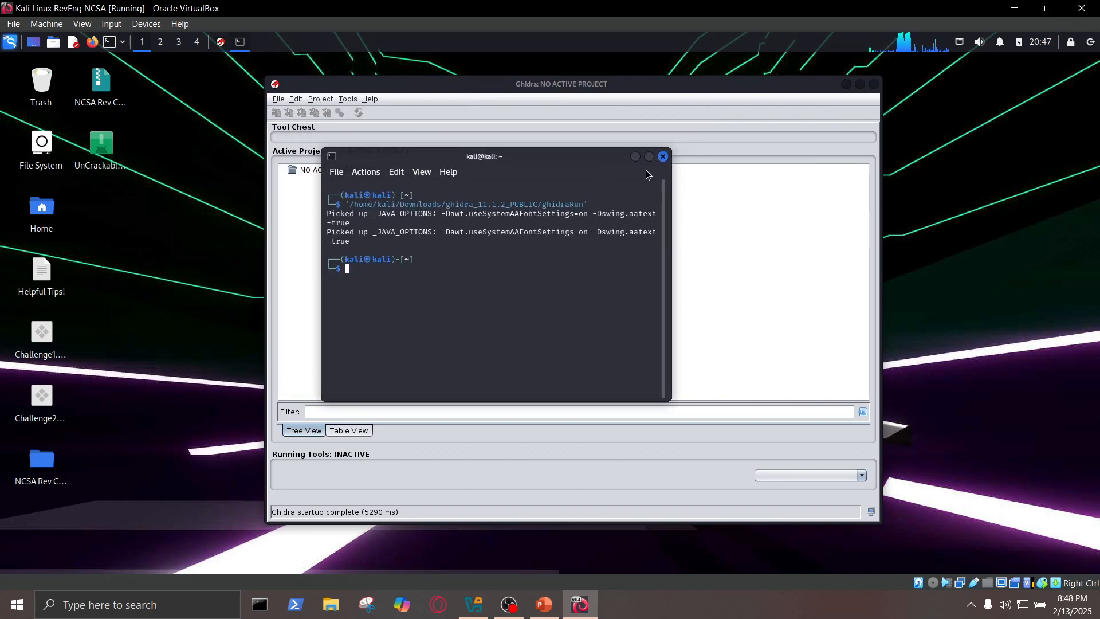
click(636, 157)
drag(113, 322, 35, 417)
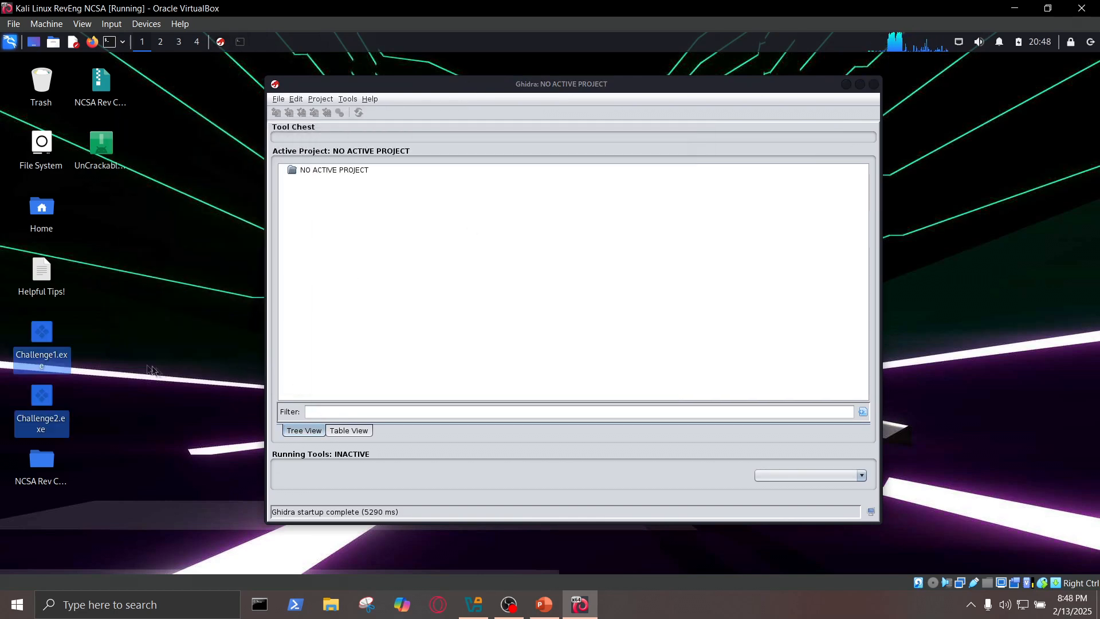
click(187, 377)
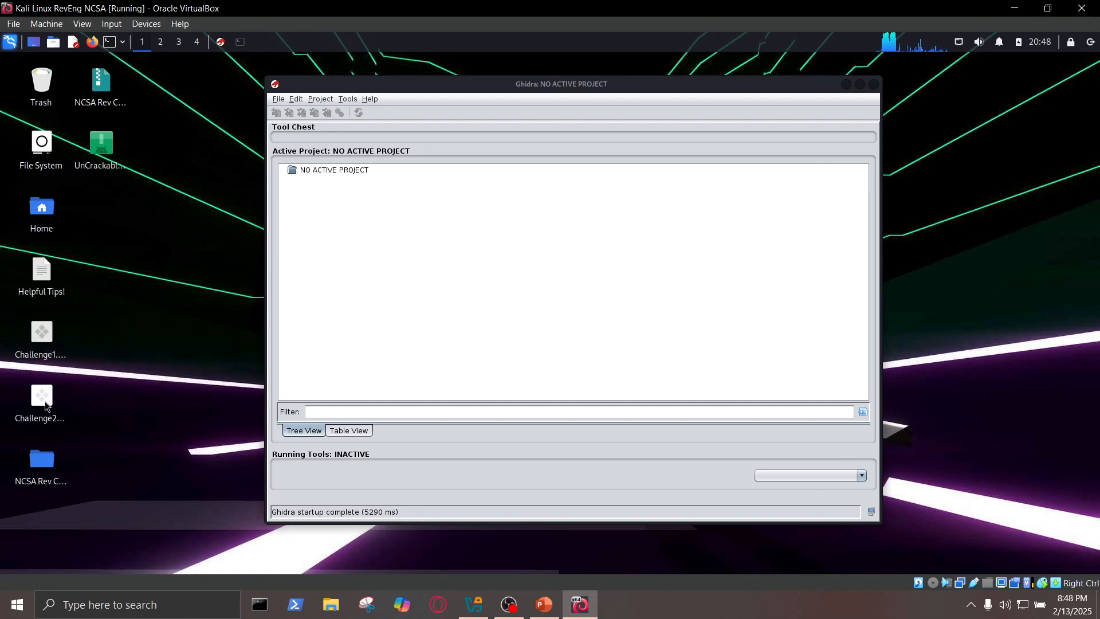
mouse_move(47, 340)
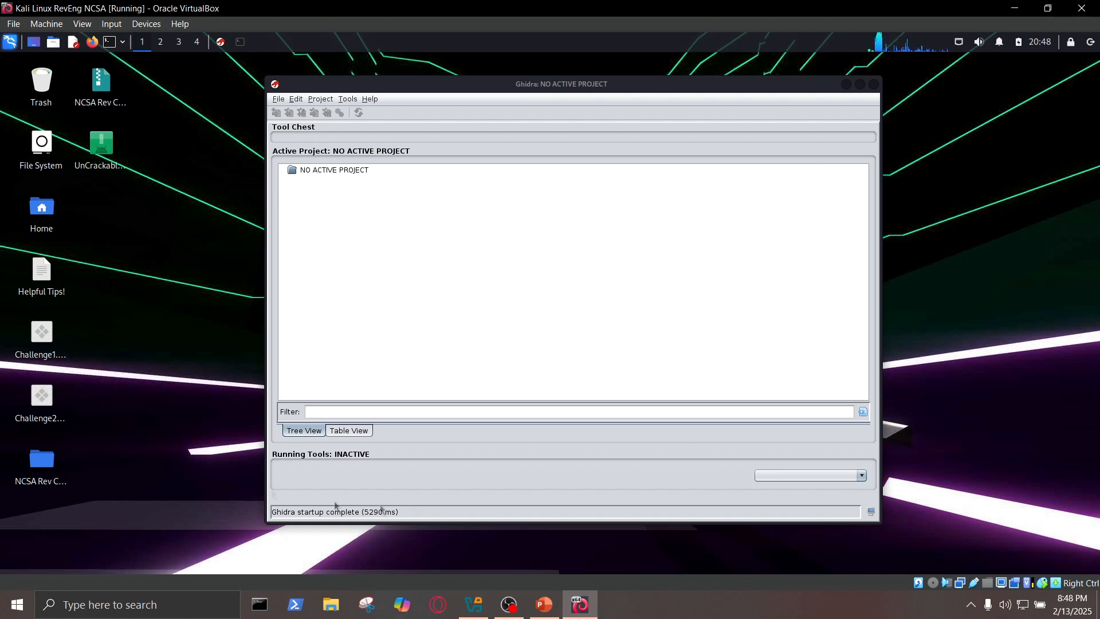
- Look in the Documents folder for the example.c source file and close the file manager
click(52, 43)
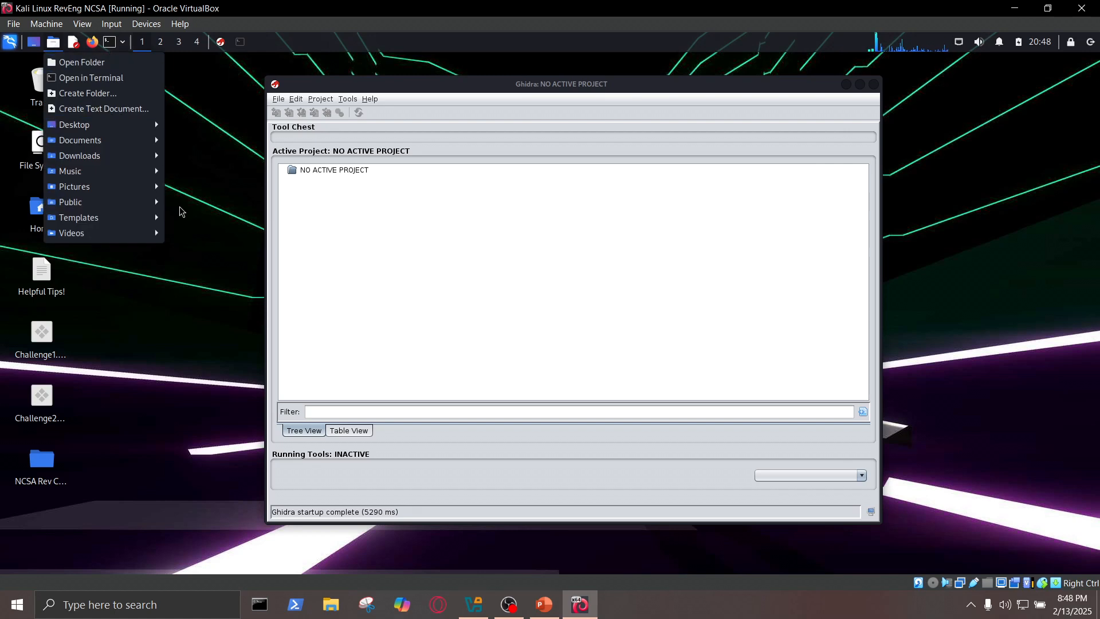
mouse_move(79, 145)
click(204, 147)
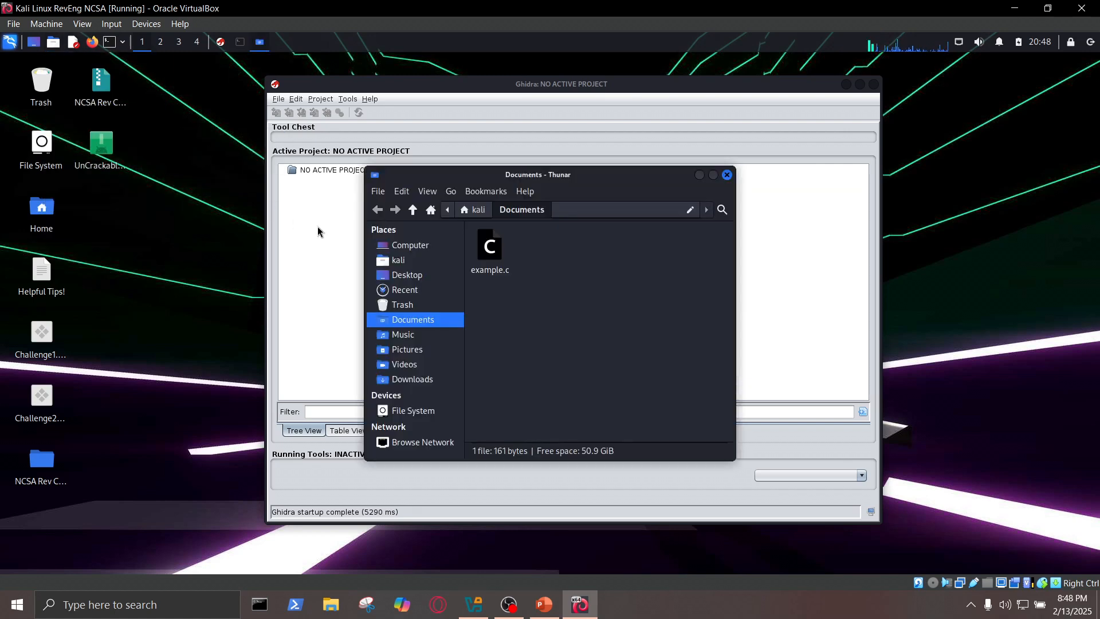
click(492, 261)
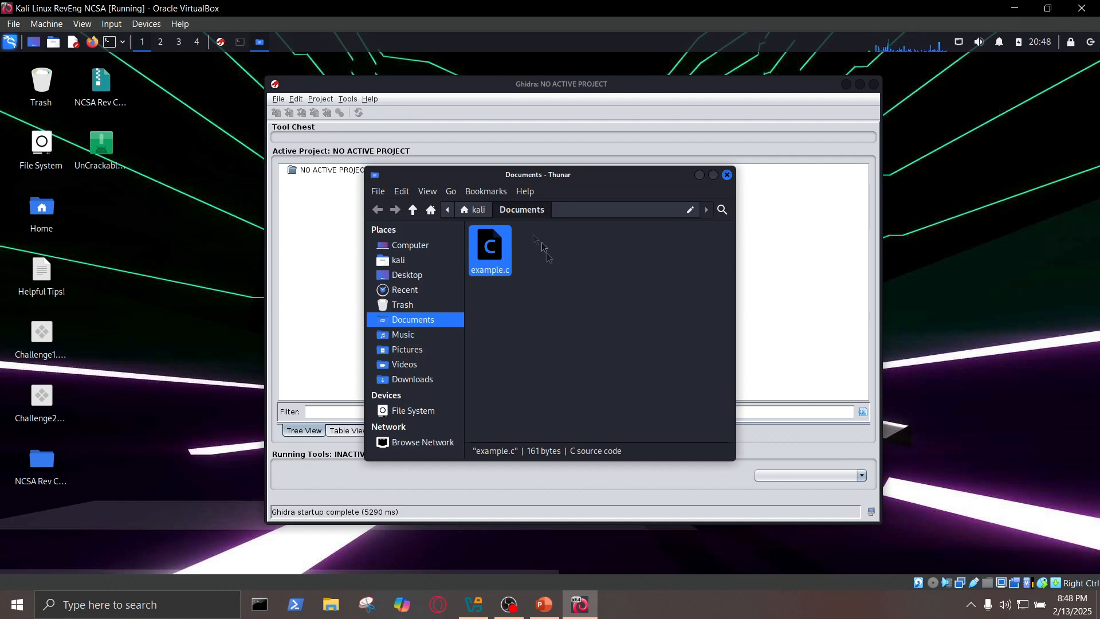
click(726, 175)
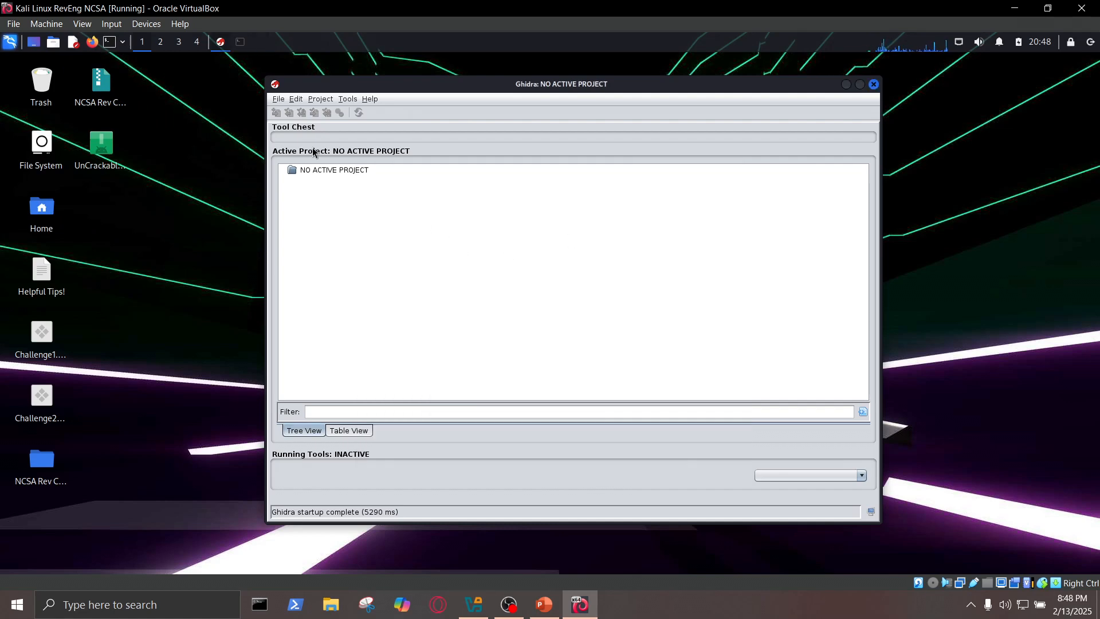
- Create a non-shared Ghidra project named challenge1 in /home/kali/Documents
drag(407, 88, 384, 92)
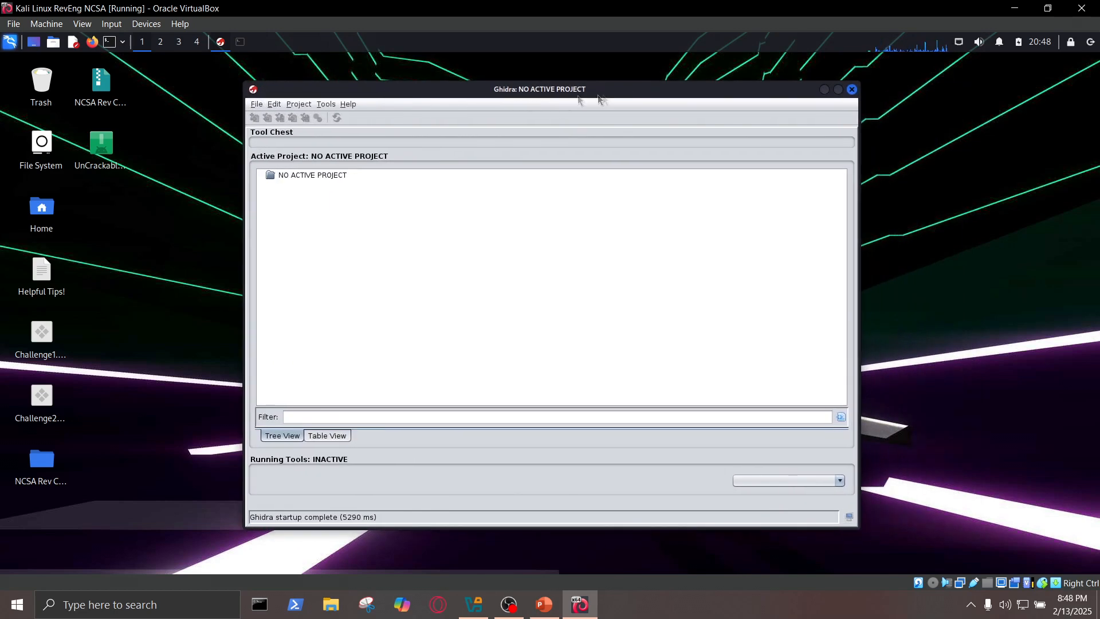
click(256, 105)
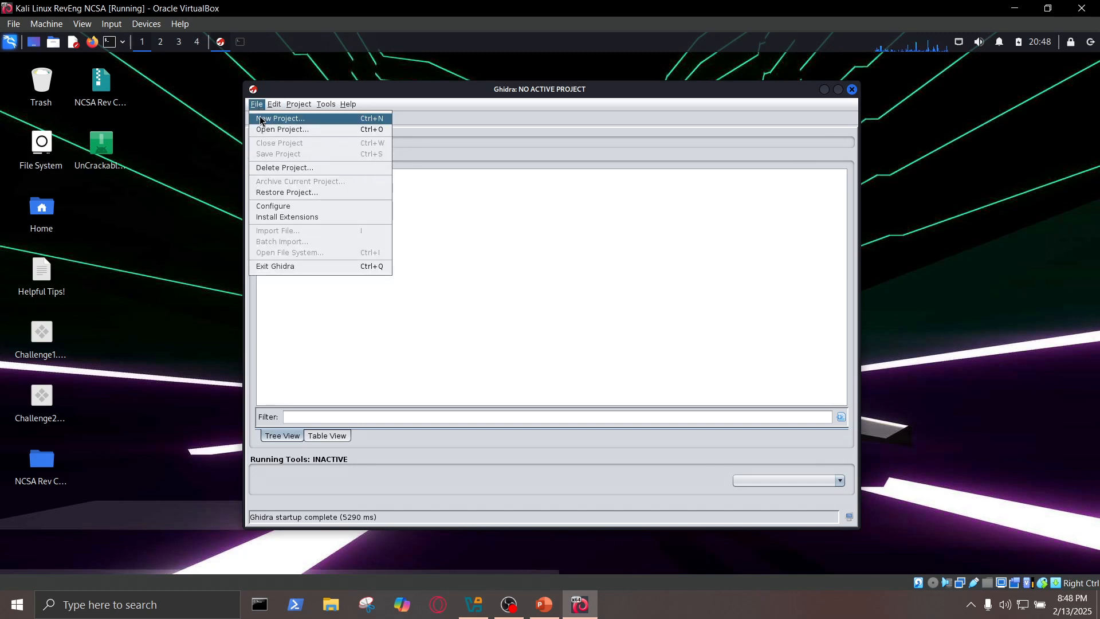
click(262, 119)
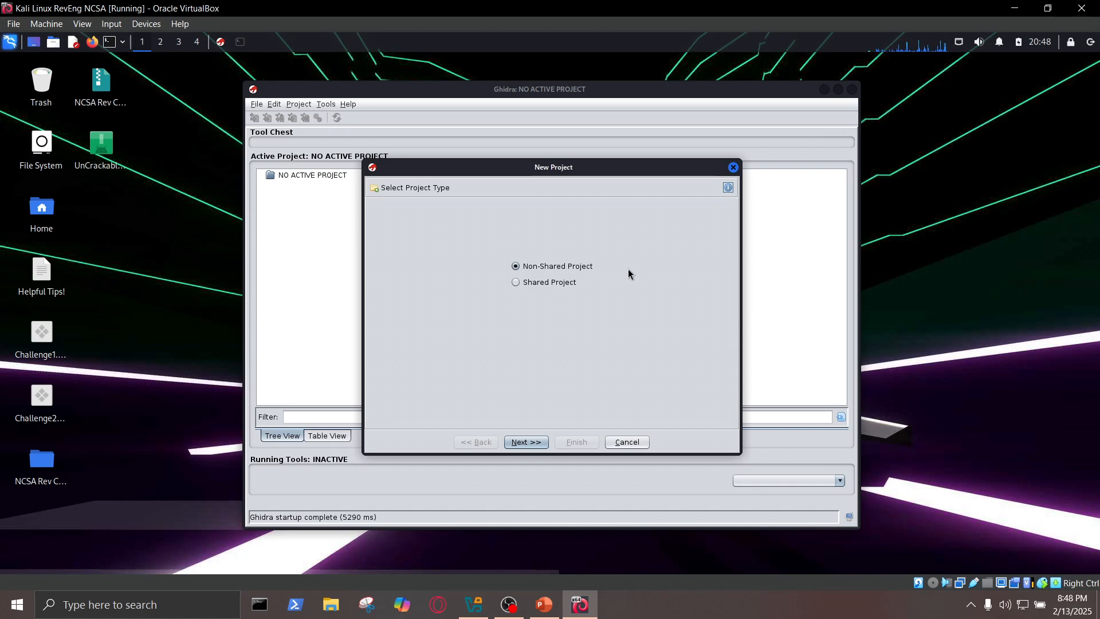
click(523, 442)
click(542, 266)
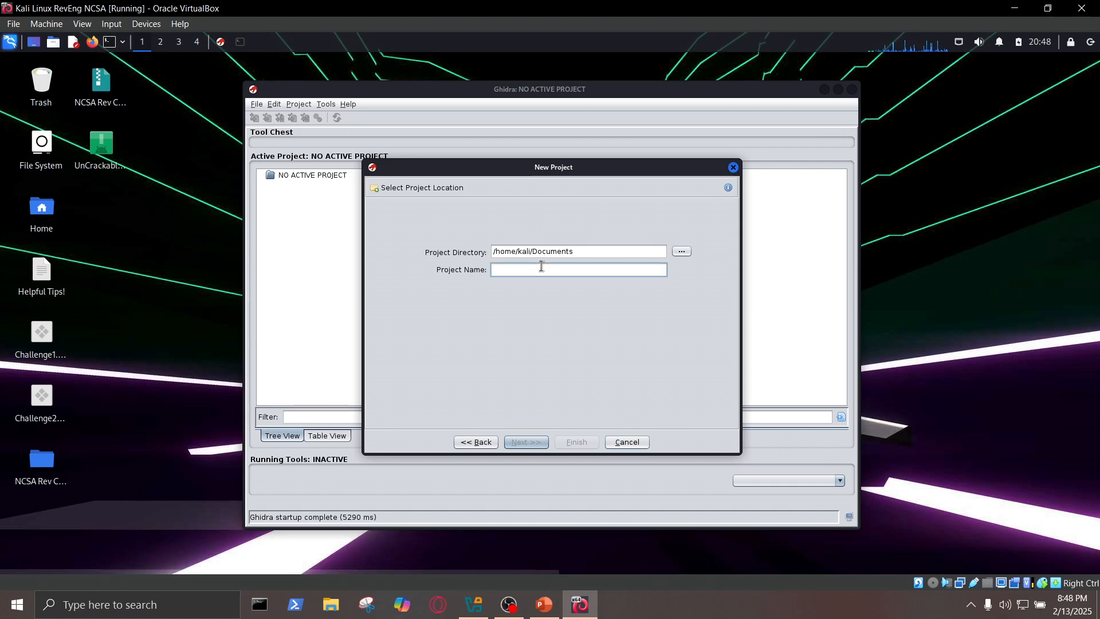
text(ca)
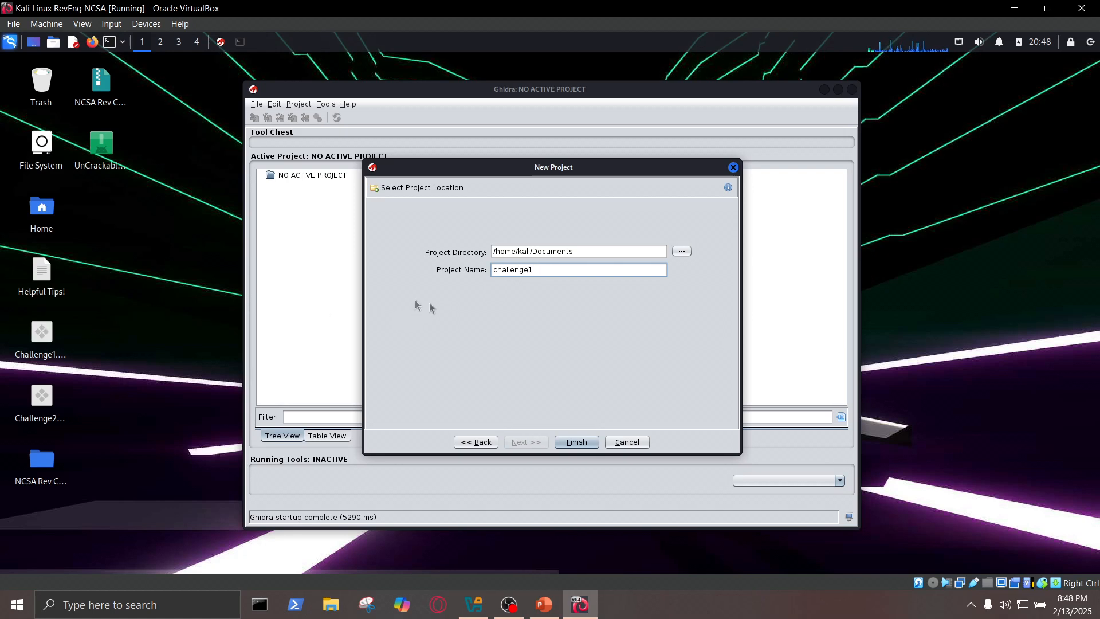
click(576, 441)
- Import Challenge1.exe from the Desktop into the challenge1 project as Executable and Linking Format (ELF) and dismiss the import summary
click(287, 192)
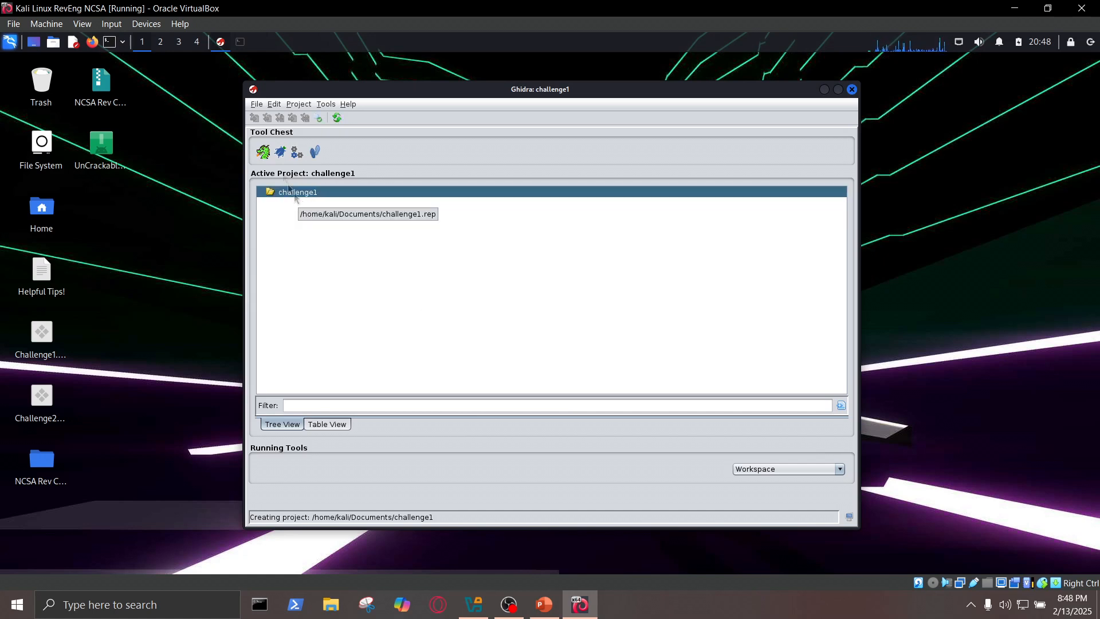
click(257, 105)
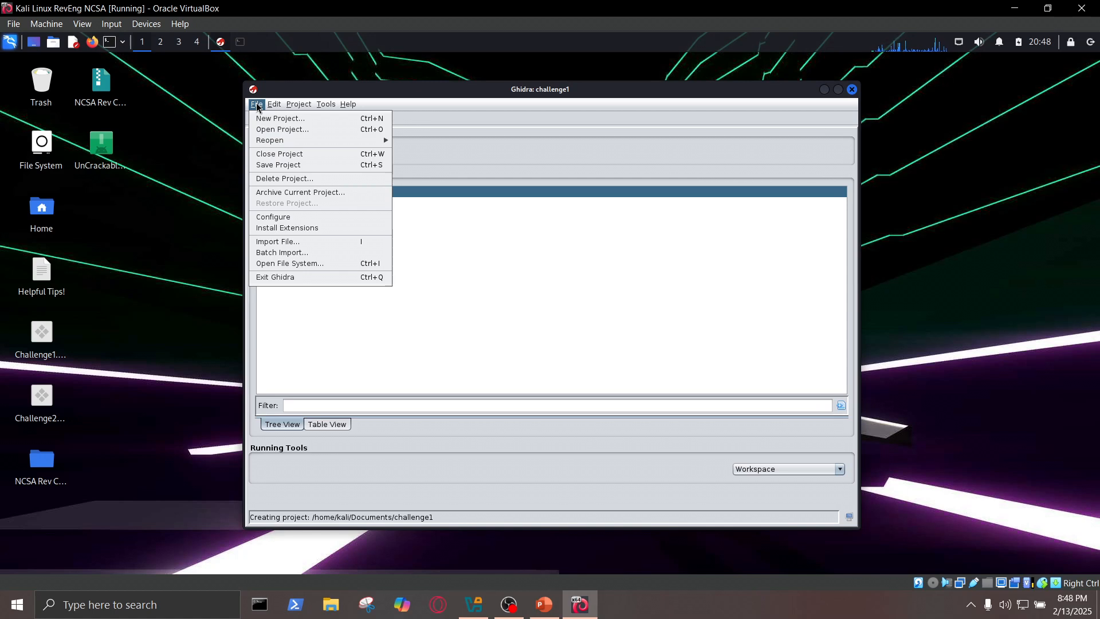
click(295, 241)
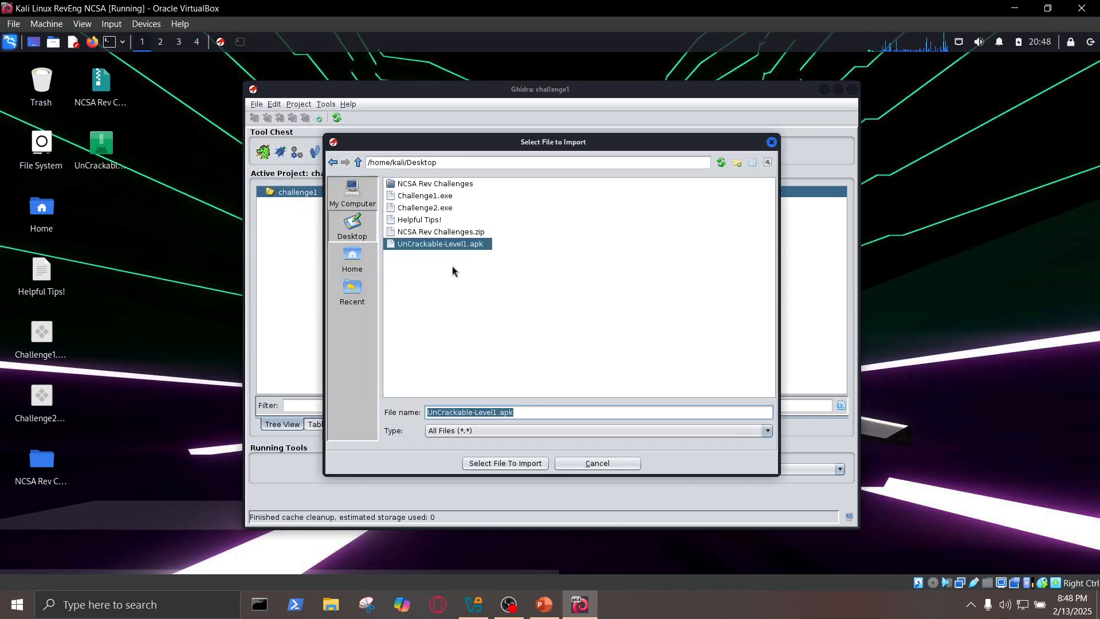
click(426, 197)
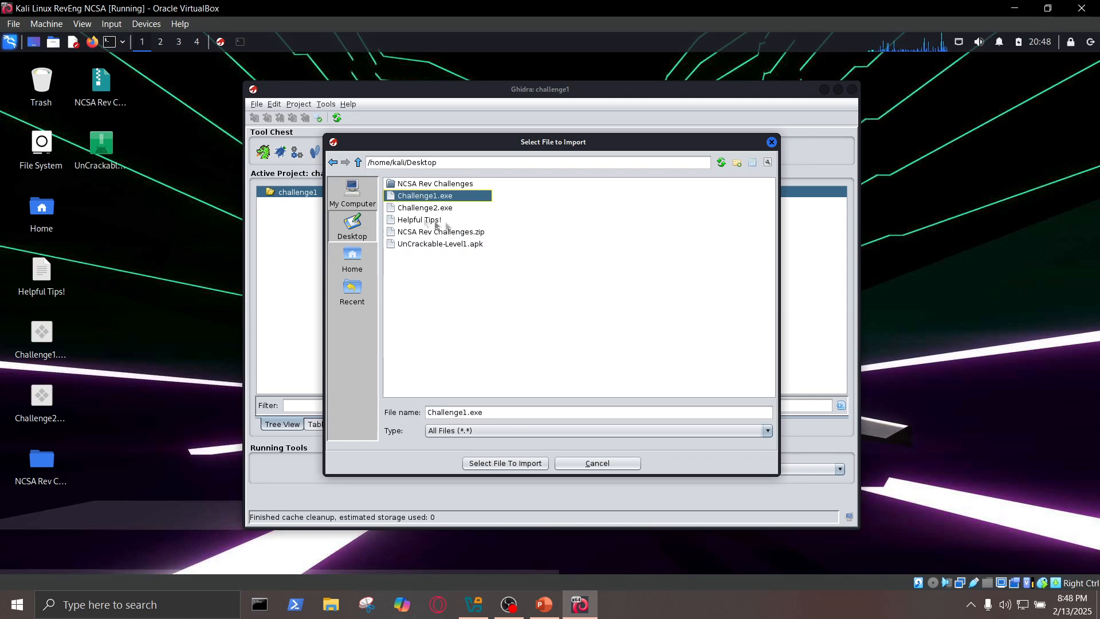
click(532, 464)
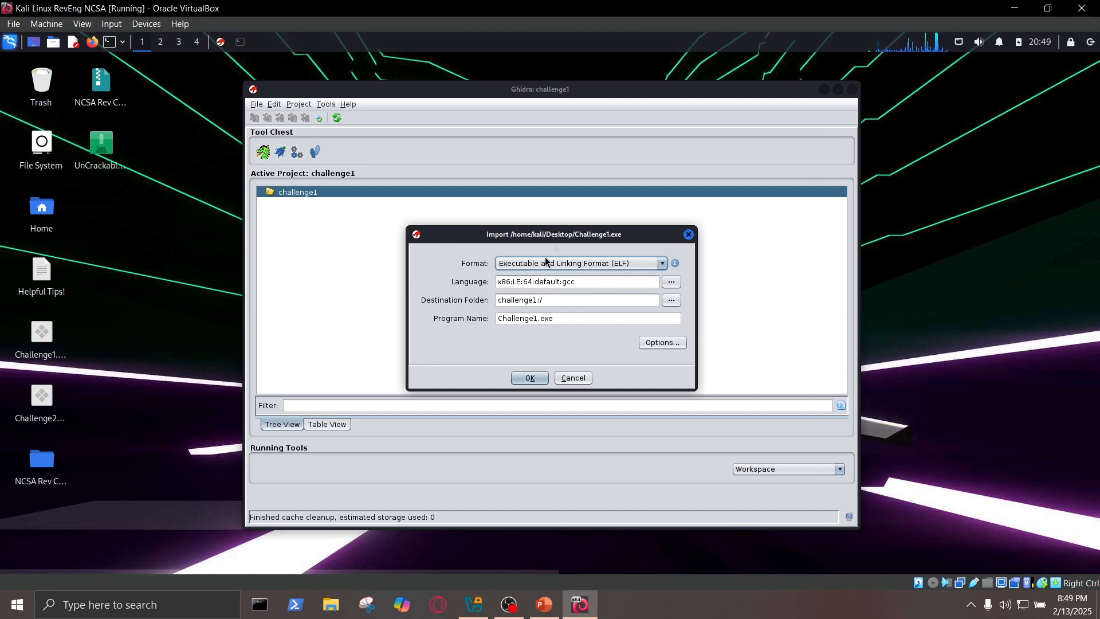
click(531, 378)
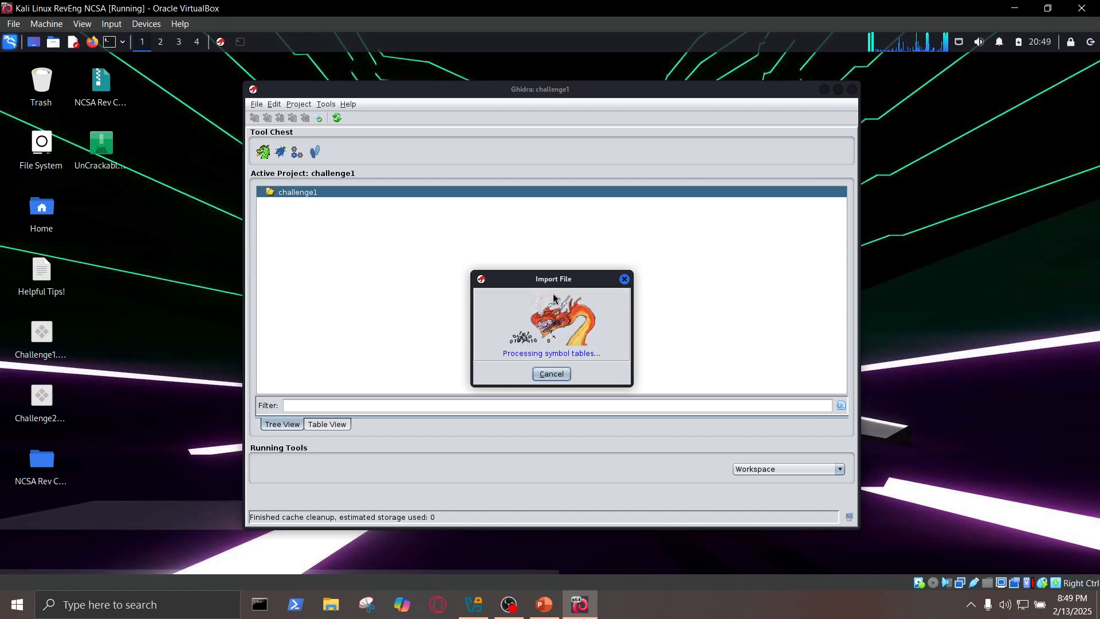
scroll(570, 216, down, 1)
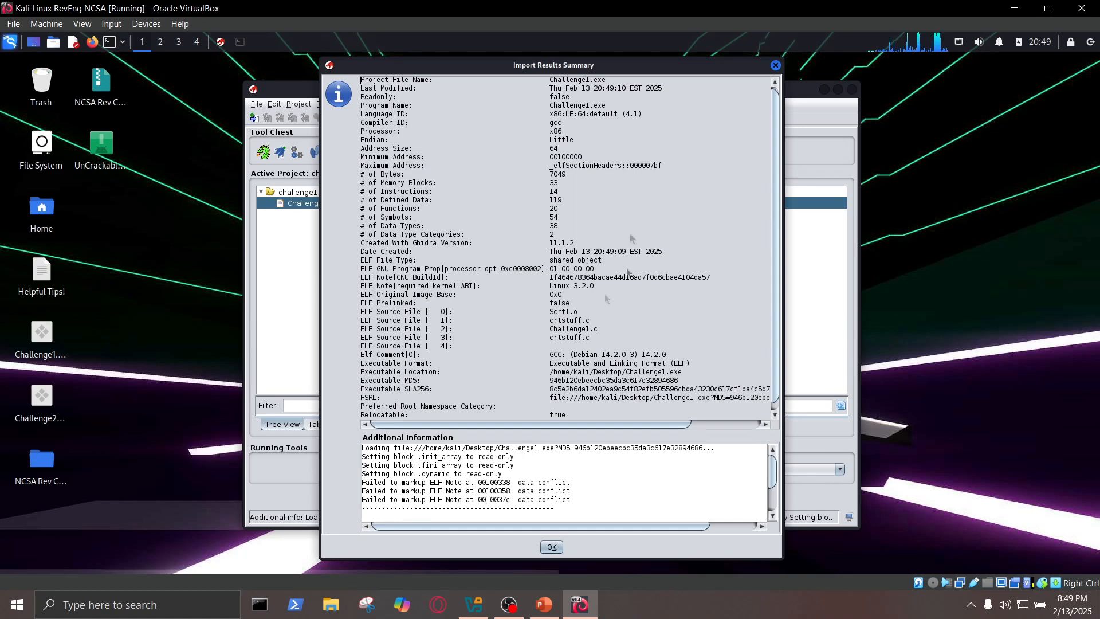
click(552, 547)
- Launch the CodeBrowser tool for the challenge1 project and minimize the project window
click(305, 195)
click(306, 201)
click(291, 194)
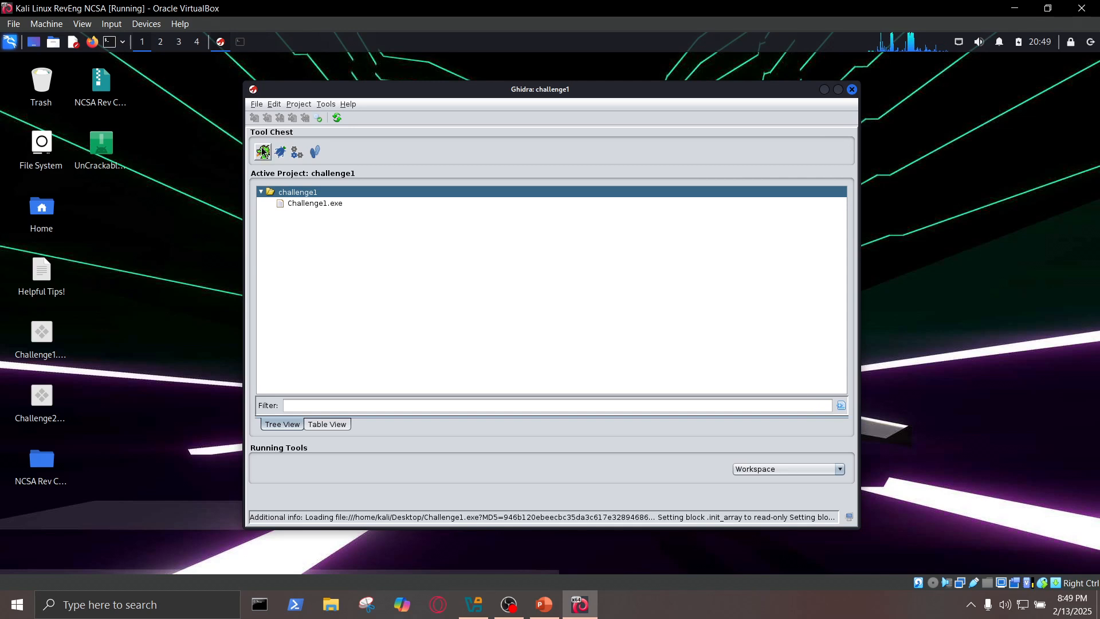
drag(263, 153, 308, 207)
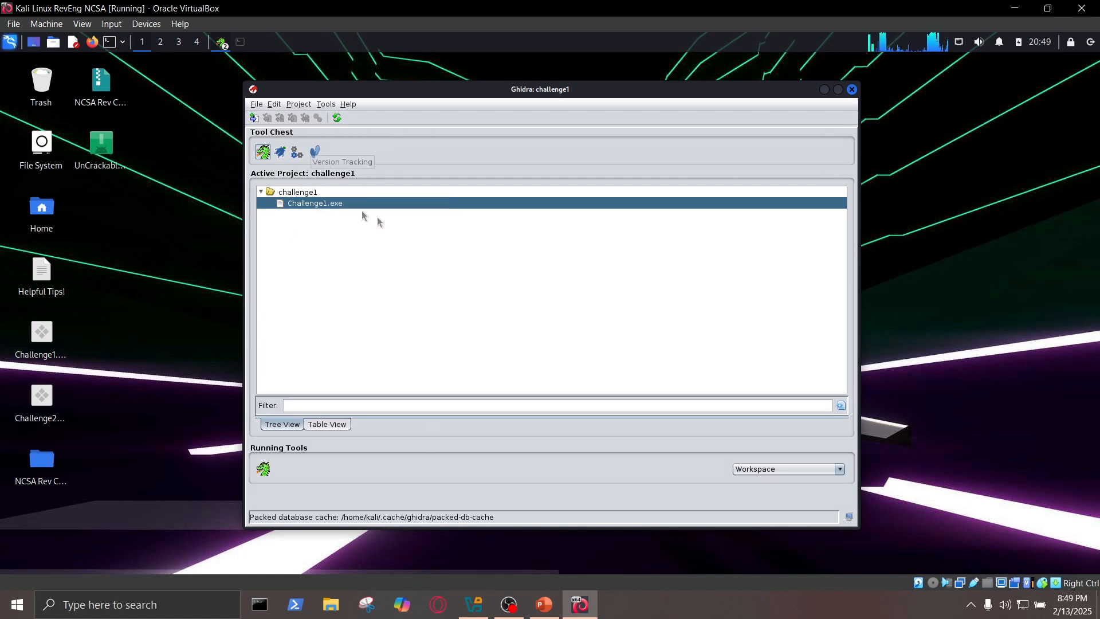
click(223, 42)
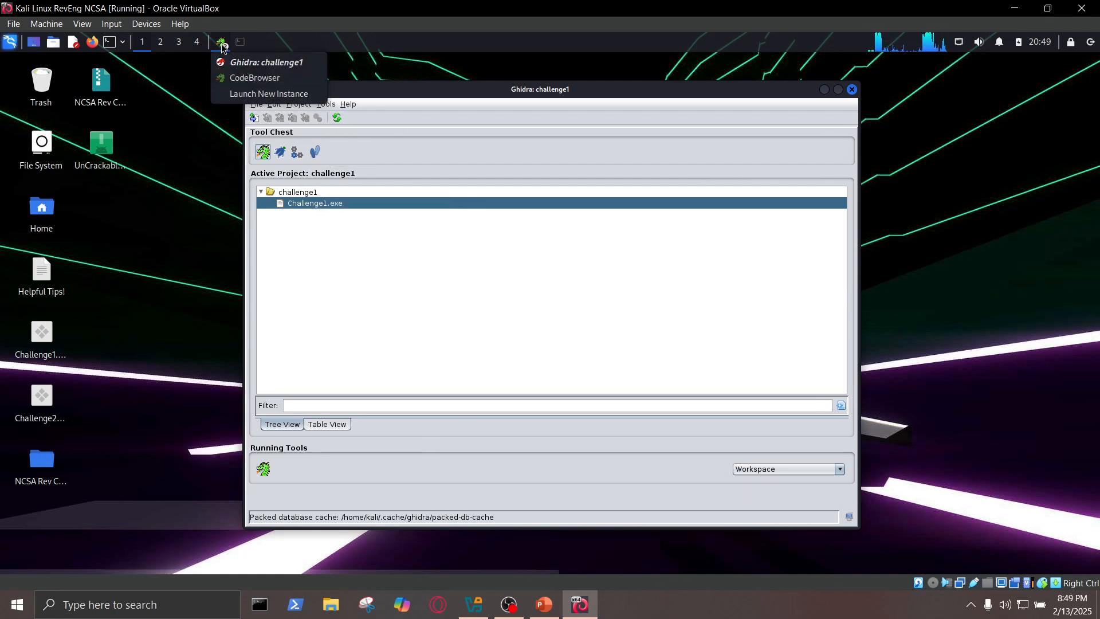
click(243, 79)
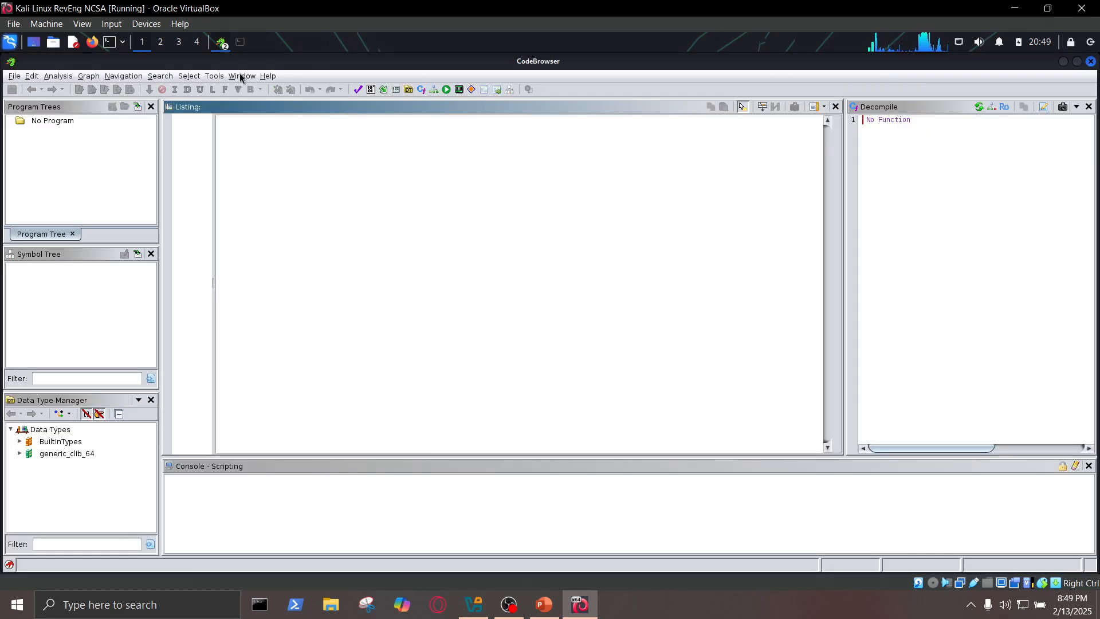
click(222, 43)
click(270, 63)
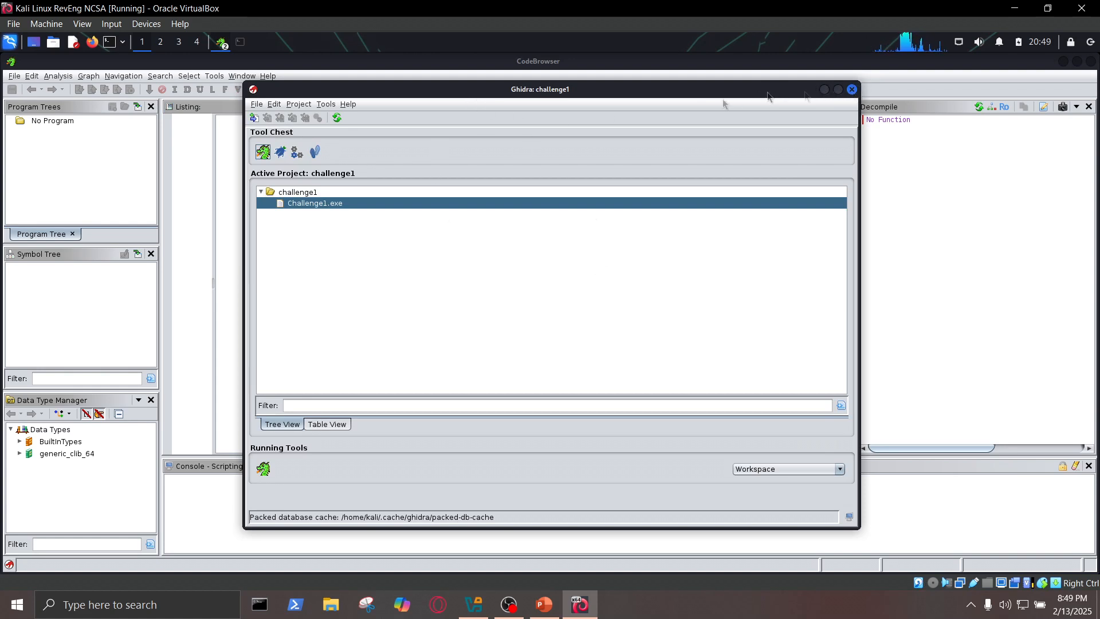
click(824, 90)
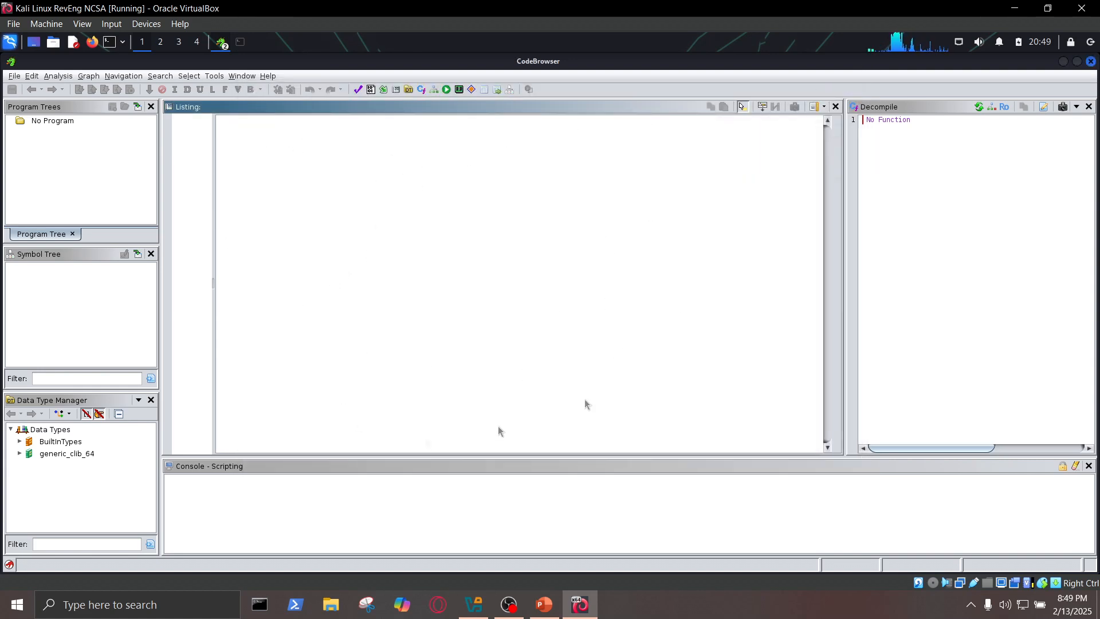
- Open Challenge1.exe from the challenge1 project in the CodeBrowser
click(12, 77)
click(25, 92)
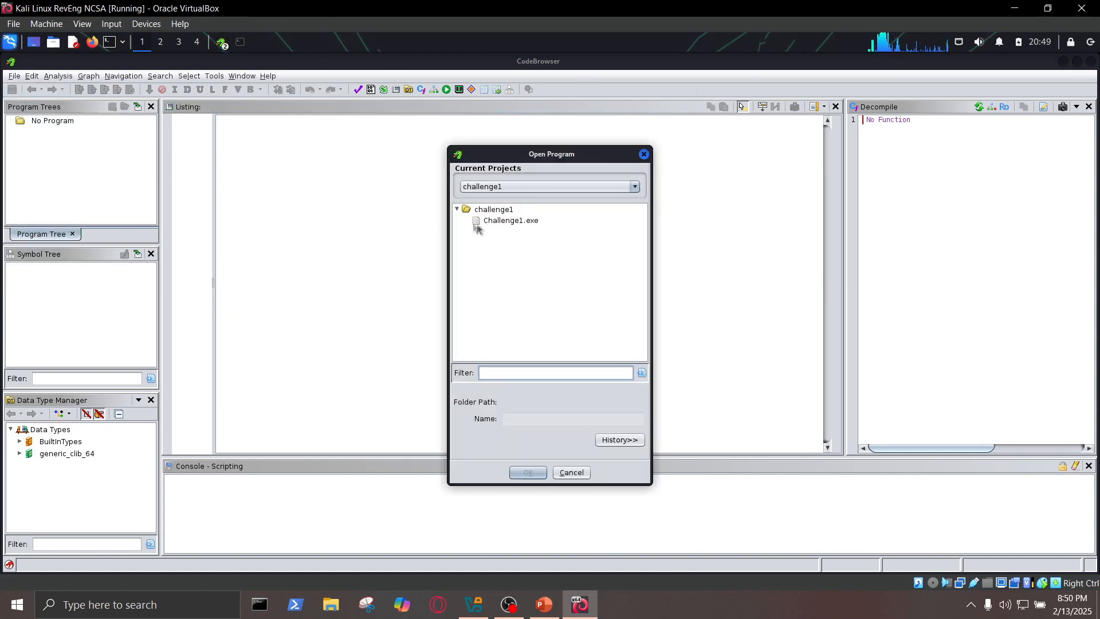
click(496, 223)
click(528, 473)
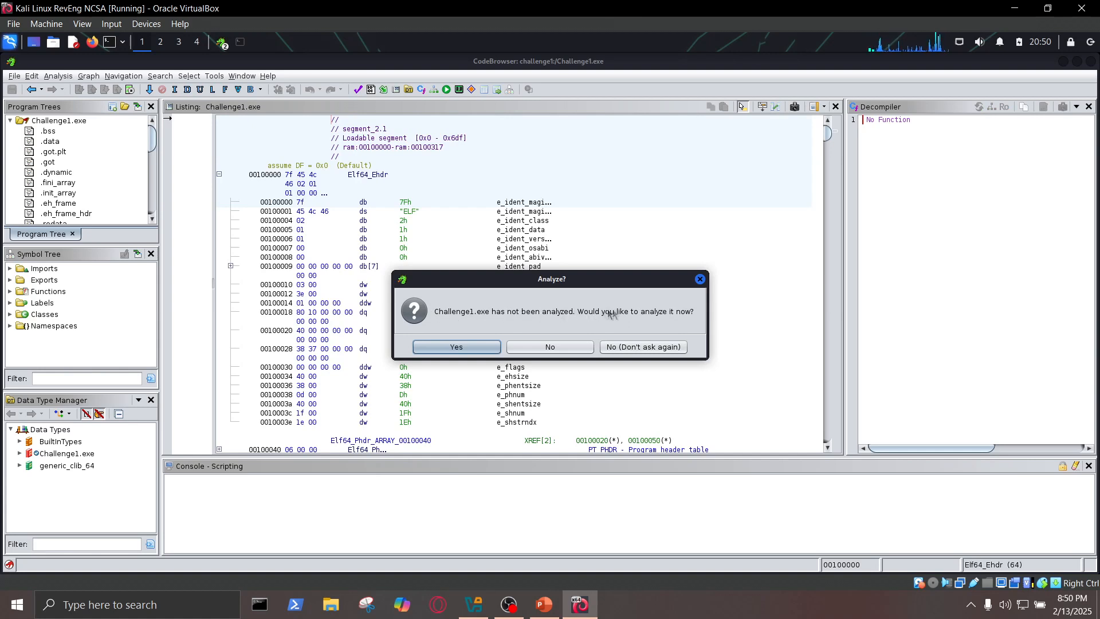
- Analyze Challenge1.exe with the Standard Defaults set of analyzers
click(456, 348)
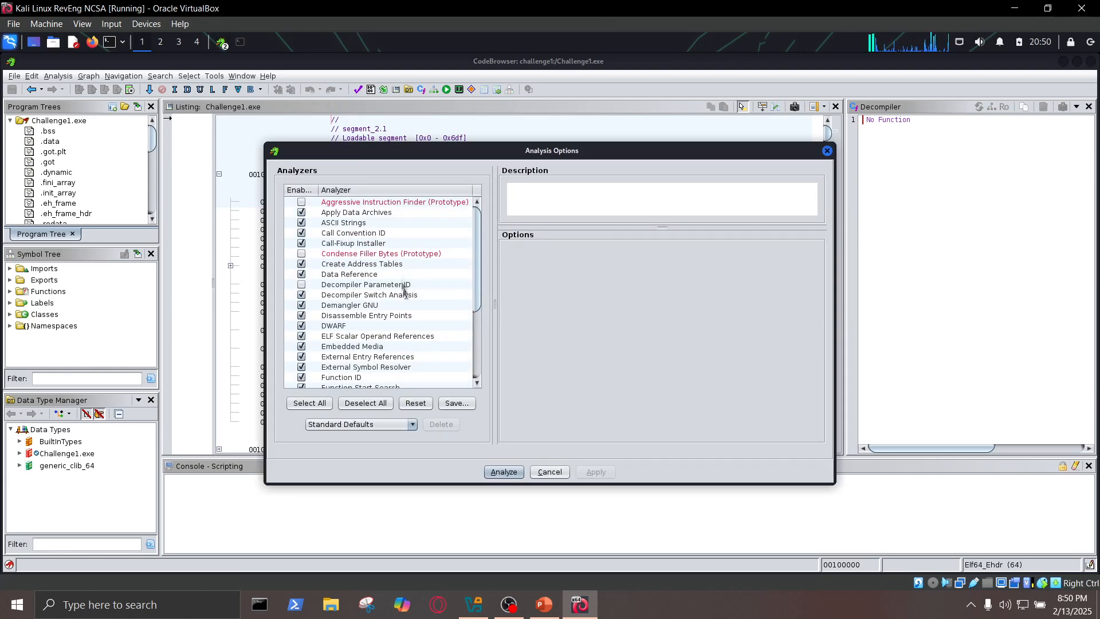
scroll(350, 249, down, 3)
scroll(358, 275, up, 3)
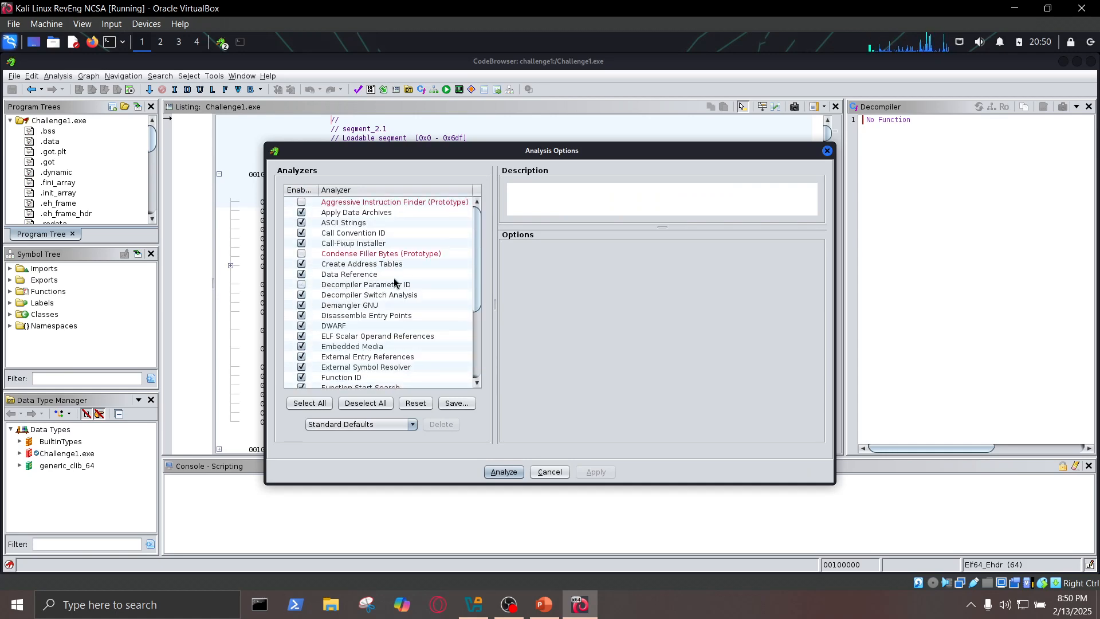
scroll(398, 287, down, 3)
scroll(401, 324, up, 3)
click(503, 472)
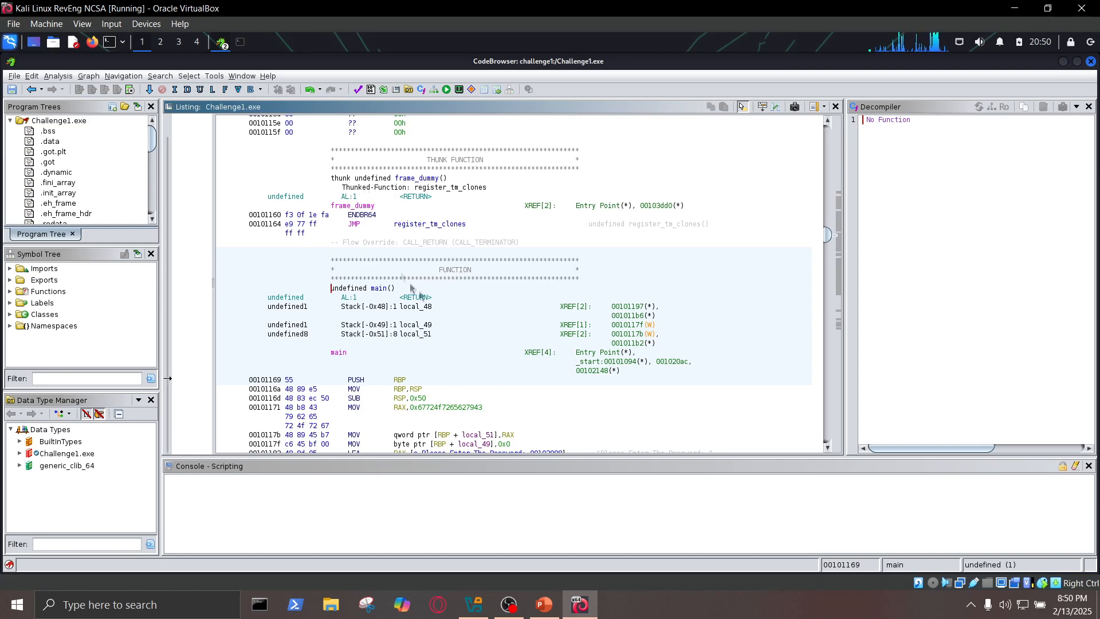
- Examine the disassembly listing around main, register_tm_clones and deregister_tm_clones alongside their decompiled code, continuing down to the .eh_frame_hdr section
scroll(406, 308, up, 10)
scroll(407, 308, up, 6)
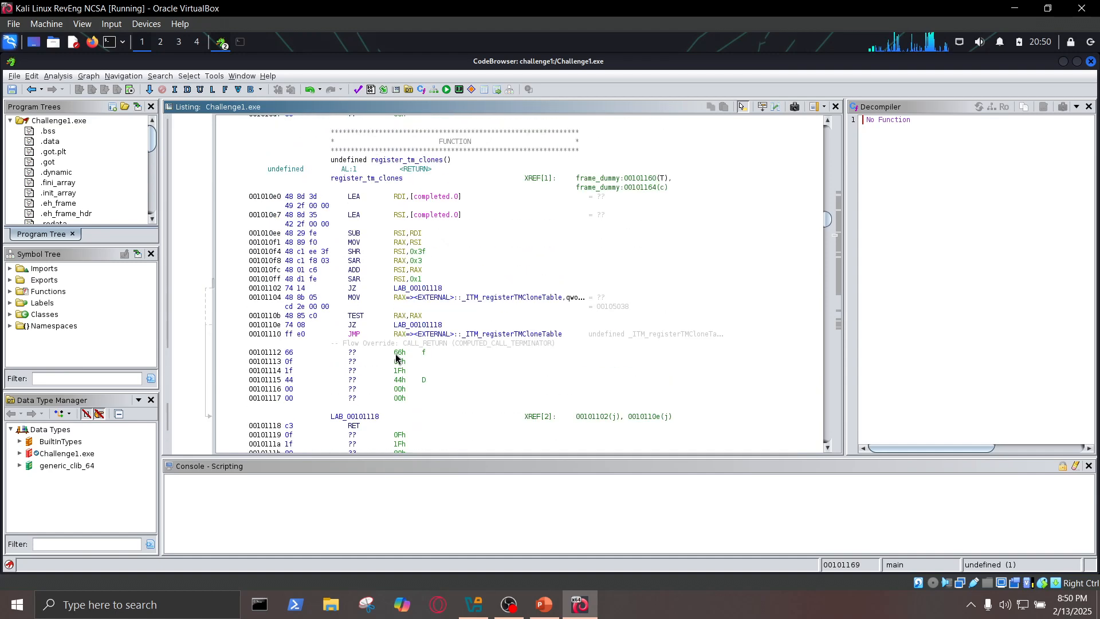
drag(396, 263, 418, 290)
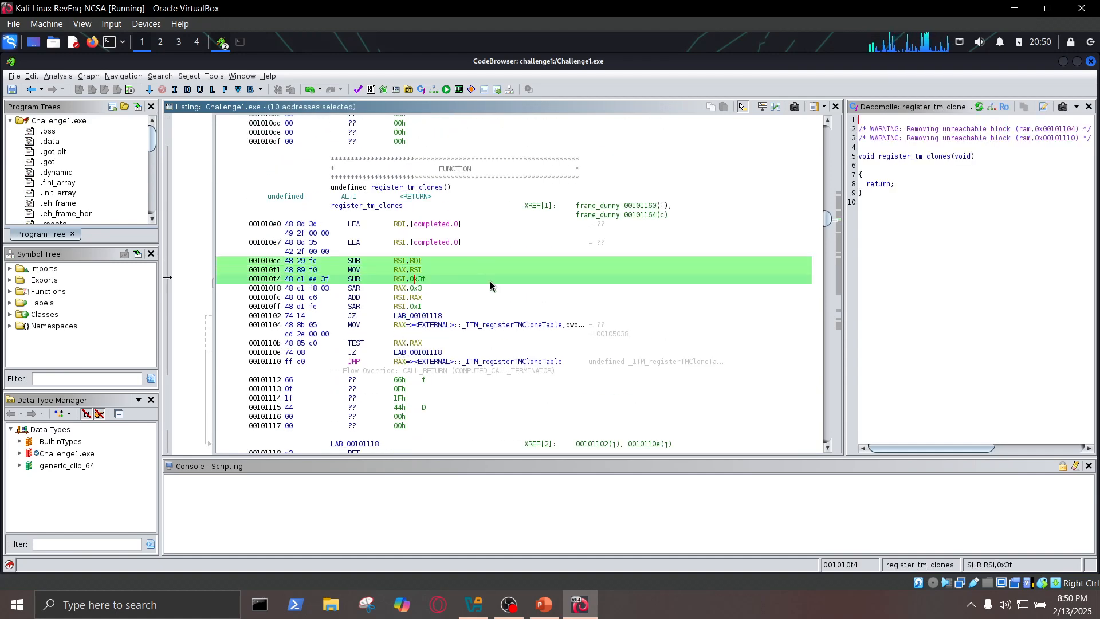
click(424, 279)
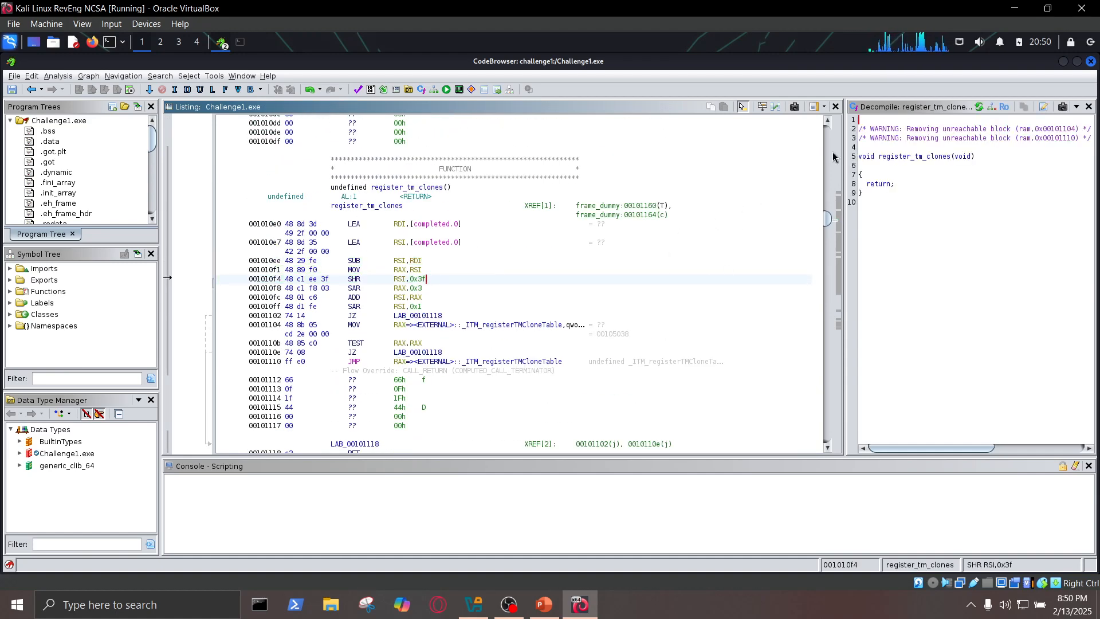
scroll(329, 241, up, 7)
click(417, 168)
click(411, 142)
scroll(418, 216, up, 1)
scroll(409, 203, up, 1)
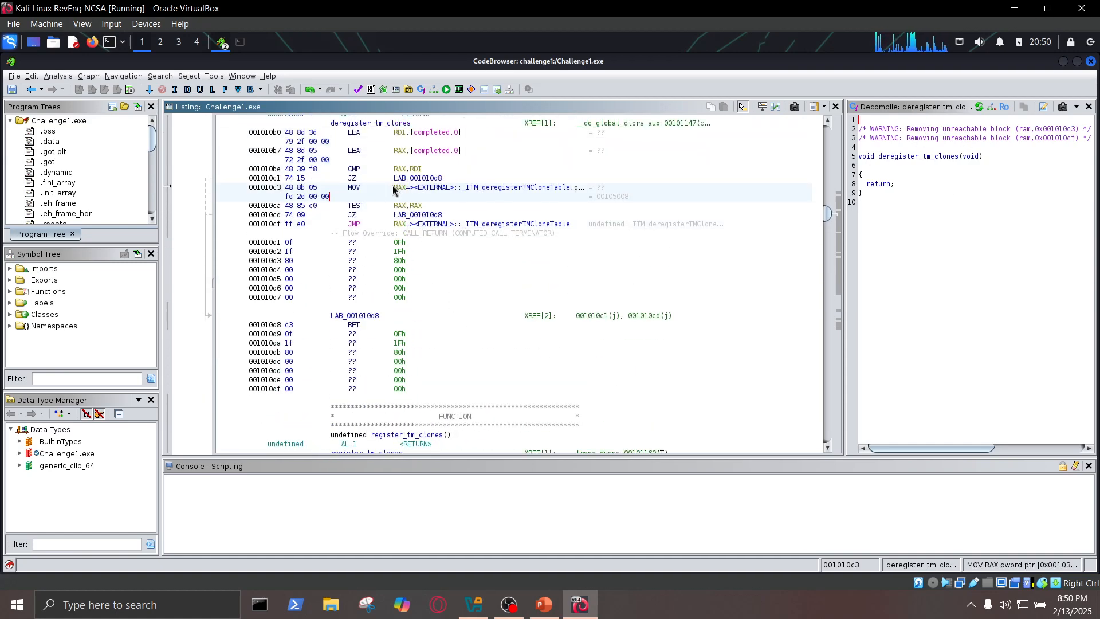
drag(394, 186, 403, 187)
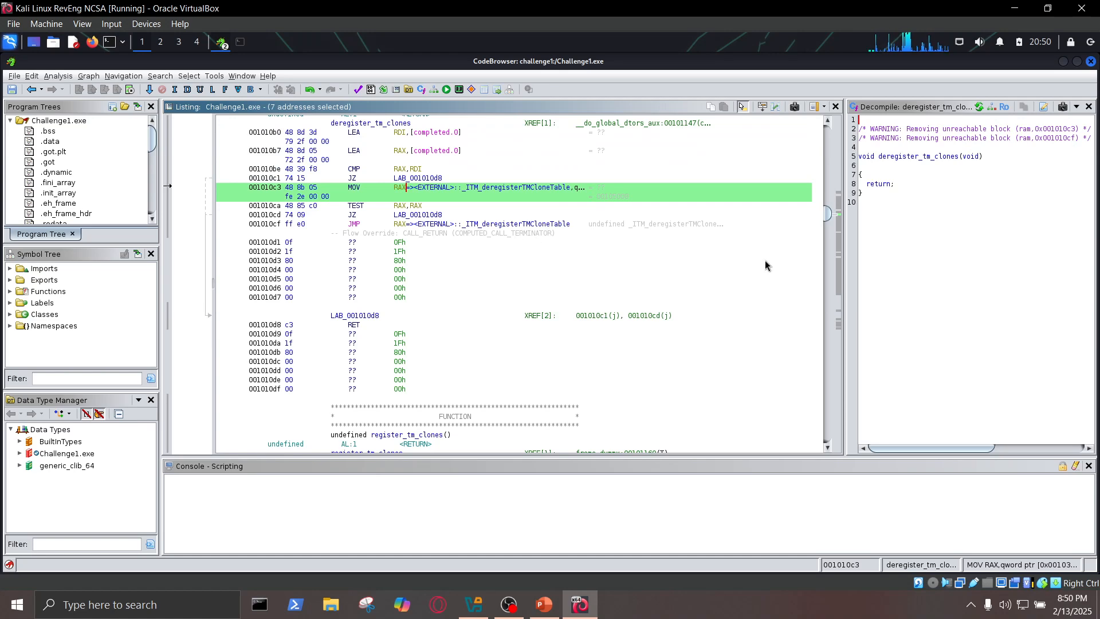
scroll(730, 331, down, 15)
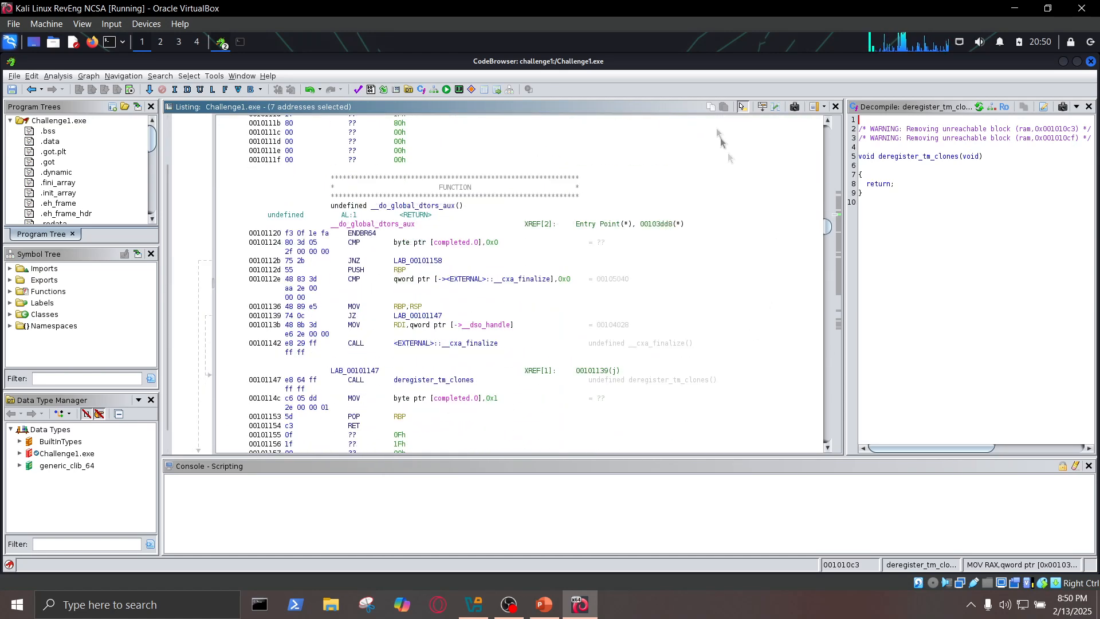
scroll(811, 153, down, 12)
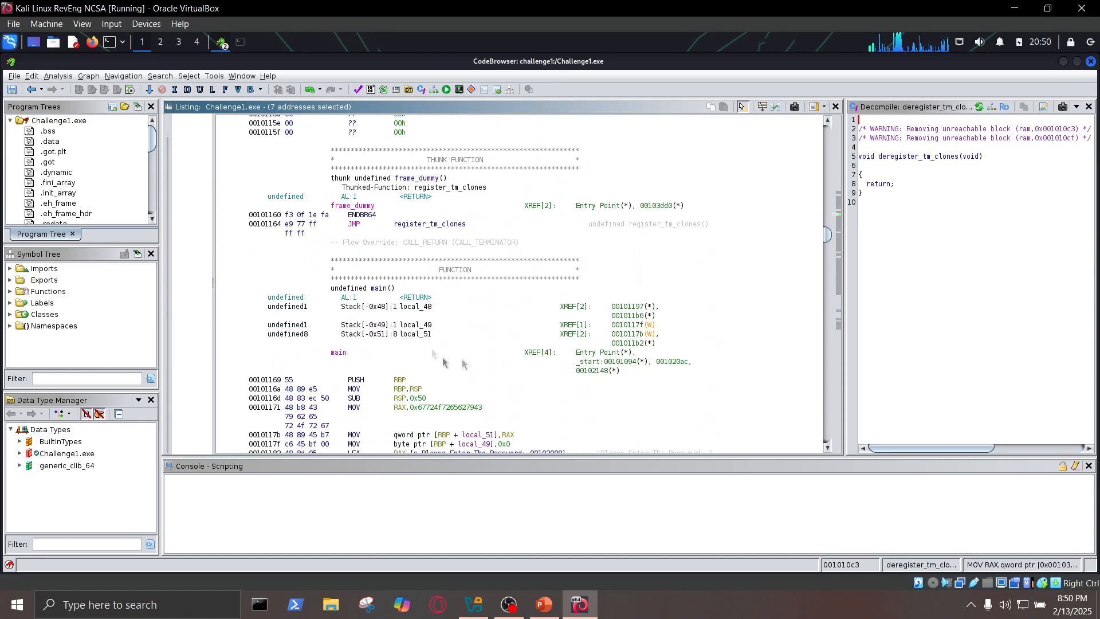
drag(828, 235, 825, 267)
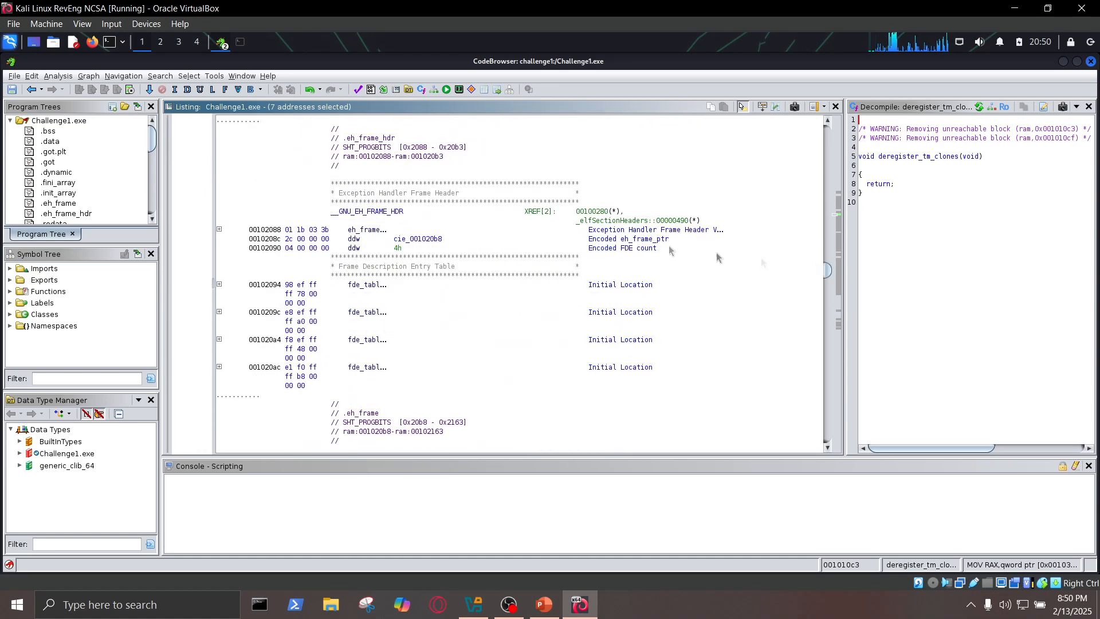
- Widen the Decompiler view so it takes up more of the space beside the Listing
drag(849, 213, 671, 213)
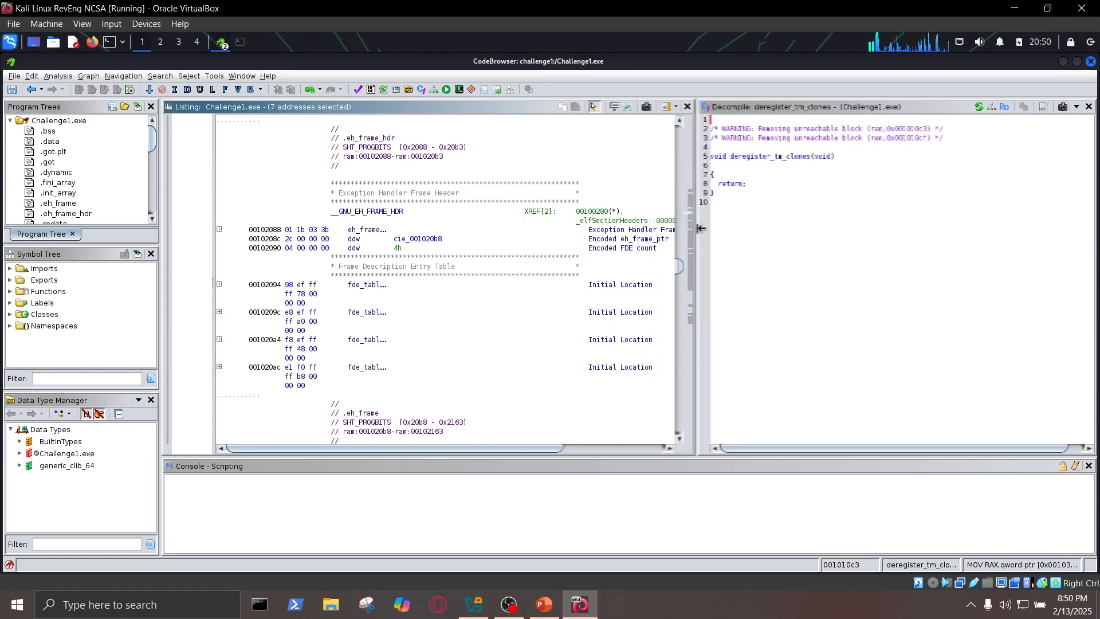
drag(674, 230, 709, 229)
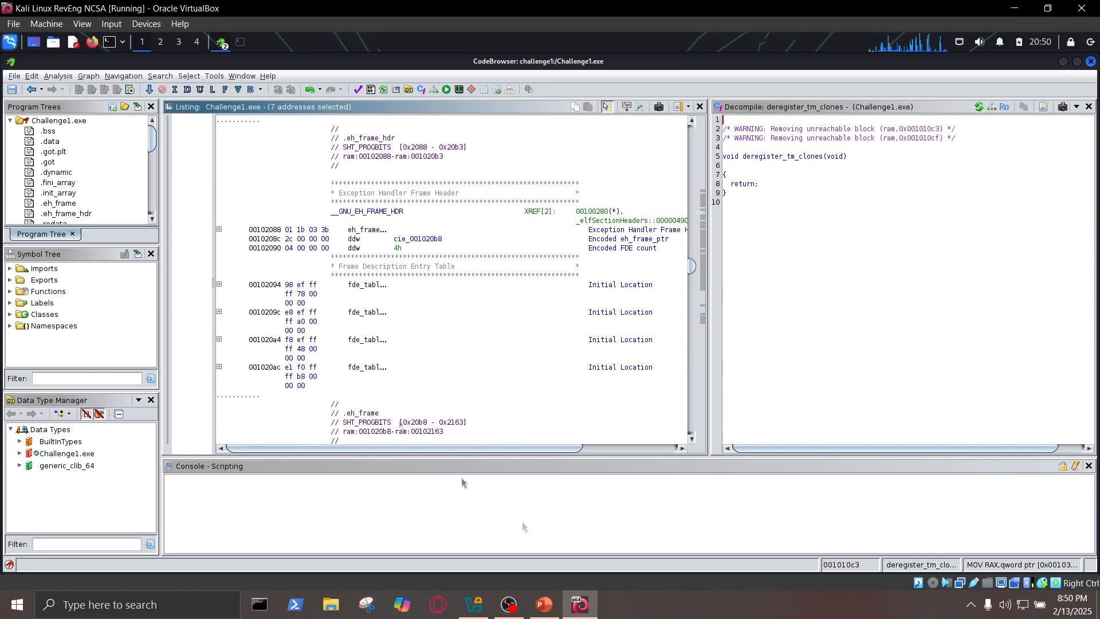
- Run ./Challenge1.exe from the Desktop directory in a new terminal, enter a trial password at its prompt, and minimize the terminal
key(ctrl+alt+t)
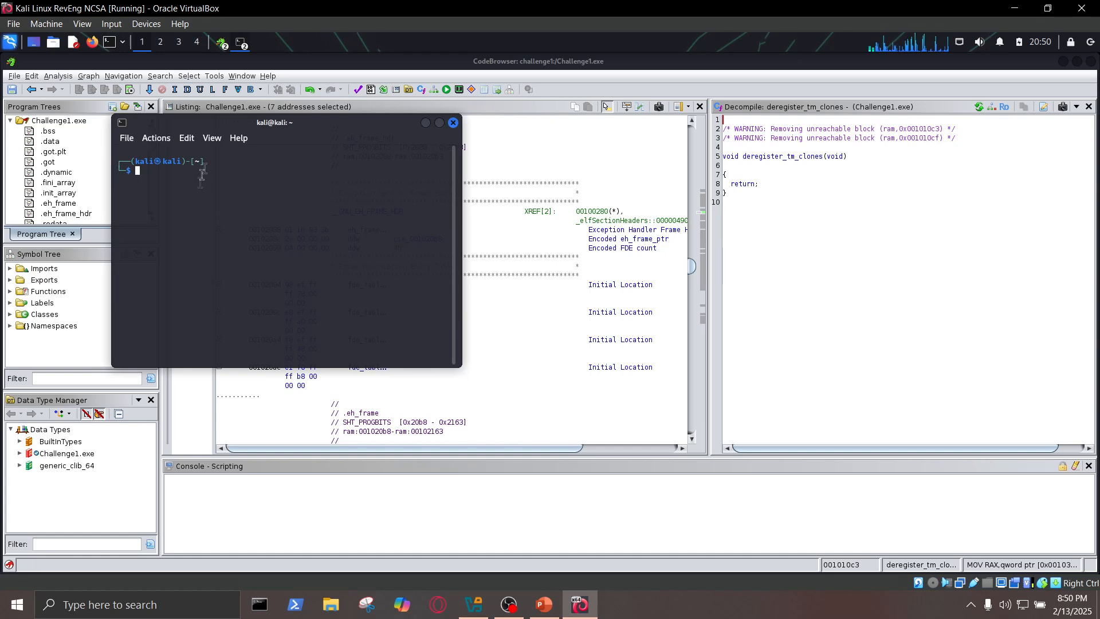
drag(269, 123, 428, 132)
text(./Challenge1.exe)
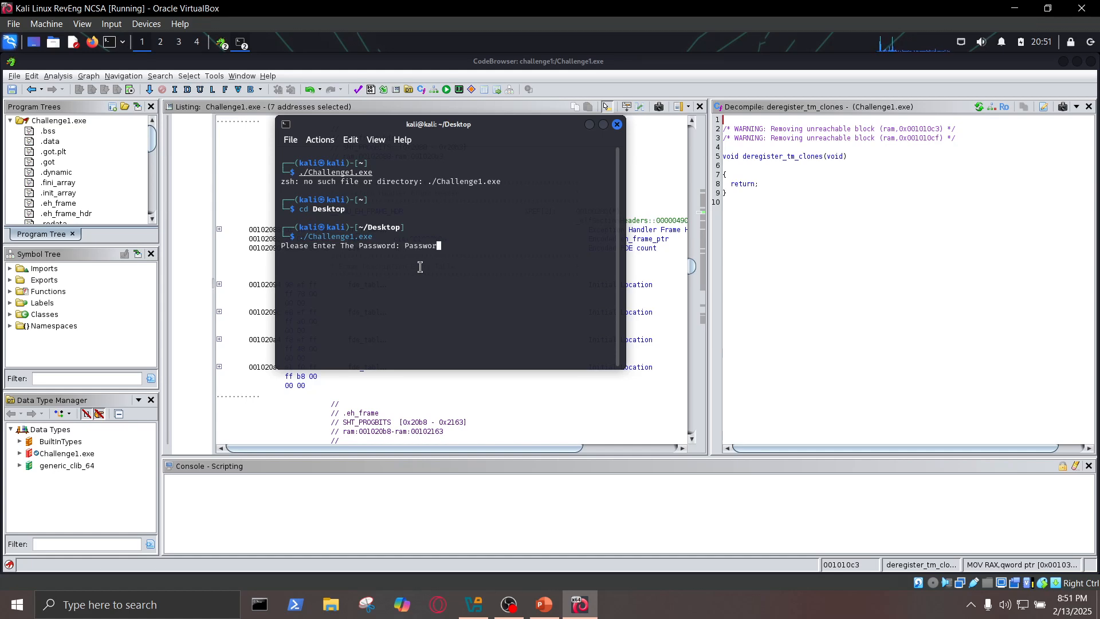
key(Return)
drag(280, 259, 271, 239)
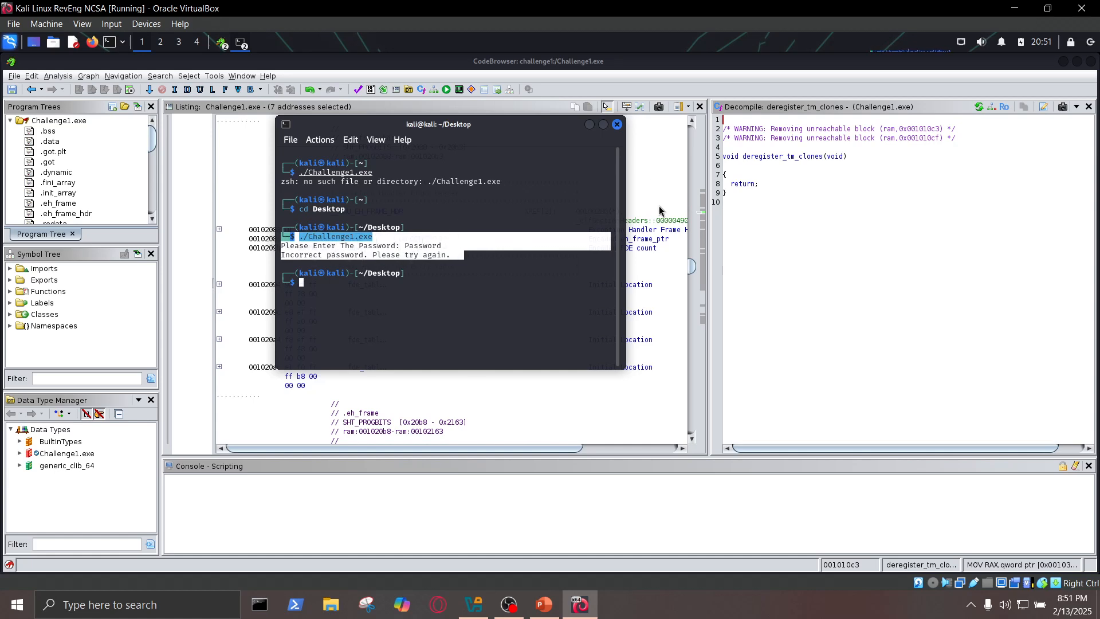
click(590, 124)
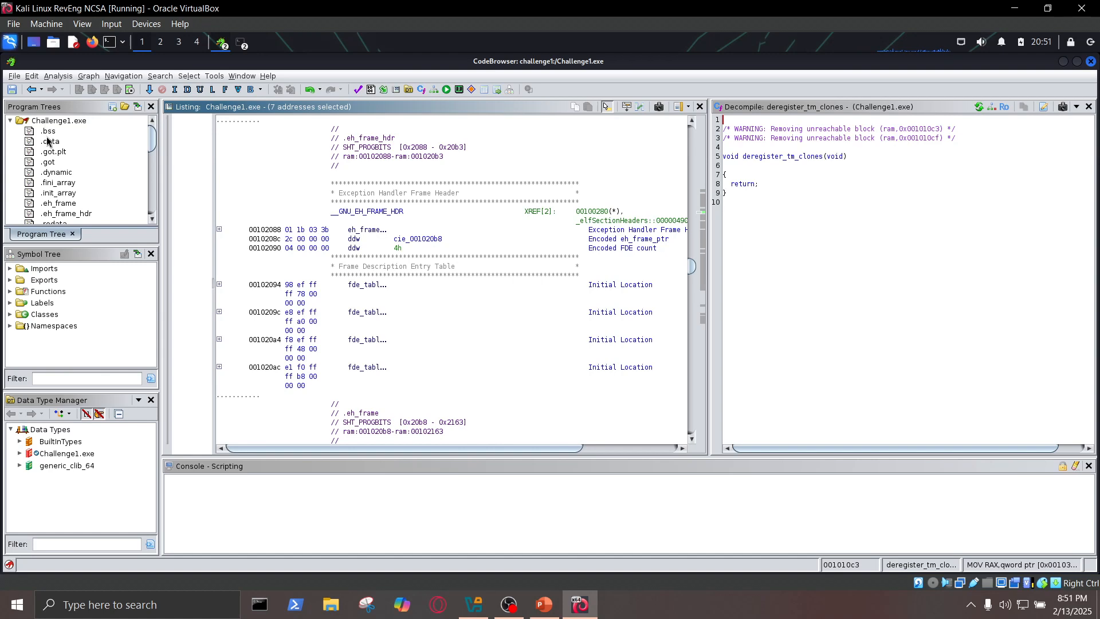
- Expand the Functions folder in the Symbol Tree and open the main function in the Listing and Decompiler
click(32, 257)
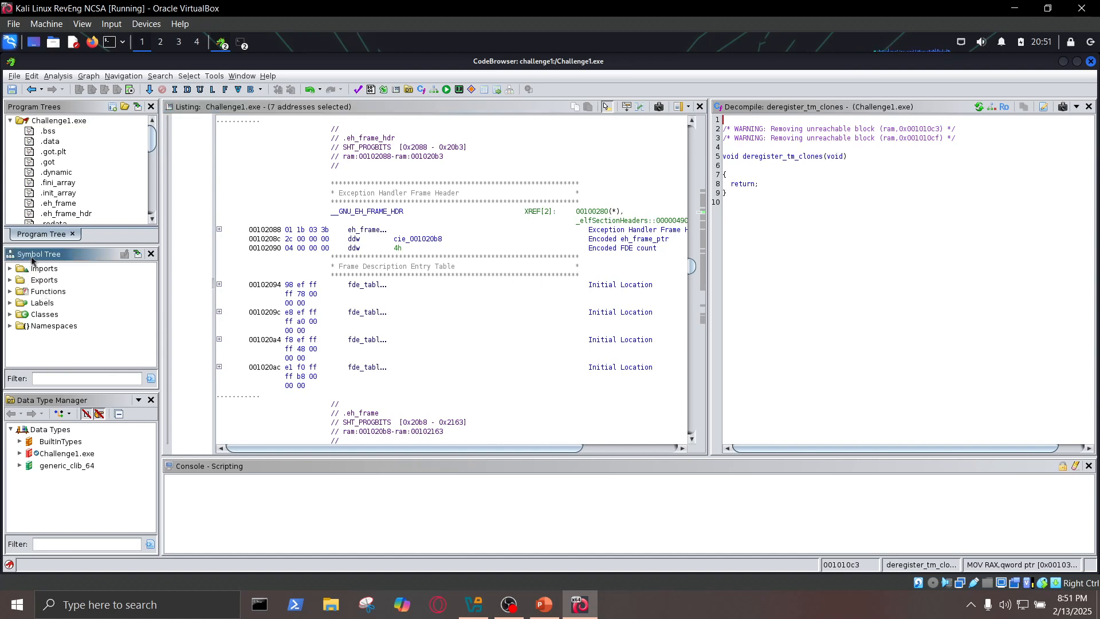
click(10, 292)
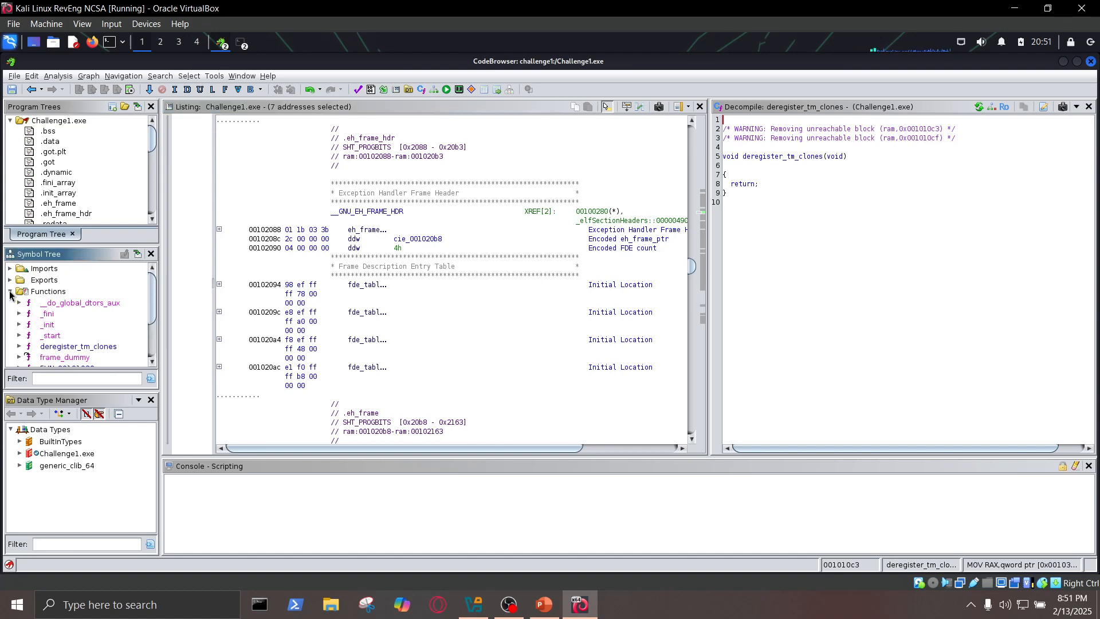
scroll(88, 311, down, 3)
scroll(93, 314, up, 2)
scroll(83, 325, down, 2)
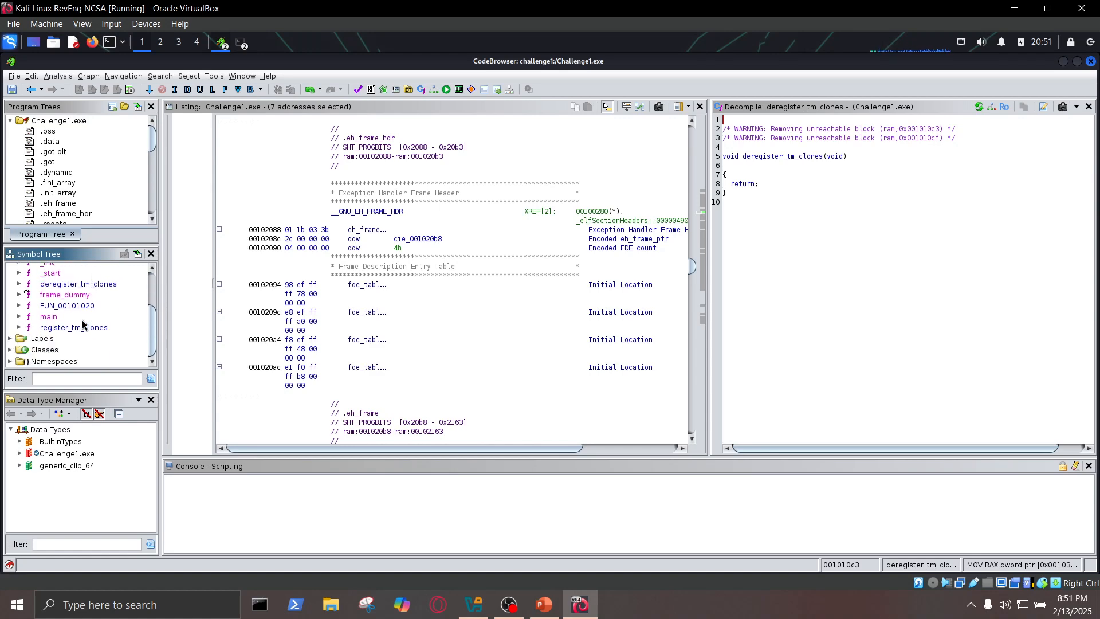
scroll(86, 323, up, 2)
scroll(62, 331, down, 2)
click(51, 317)
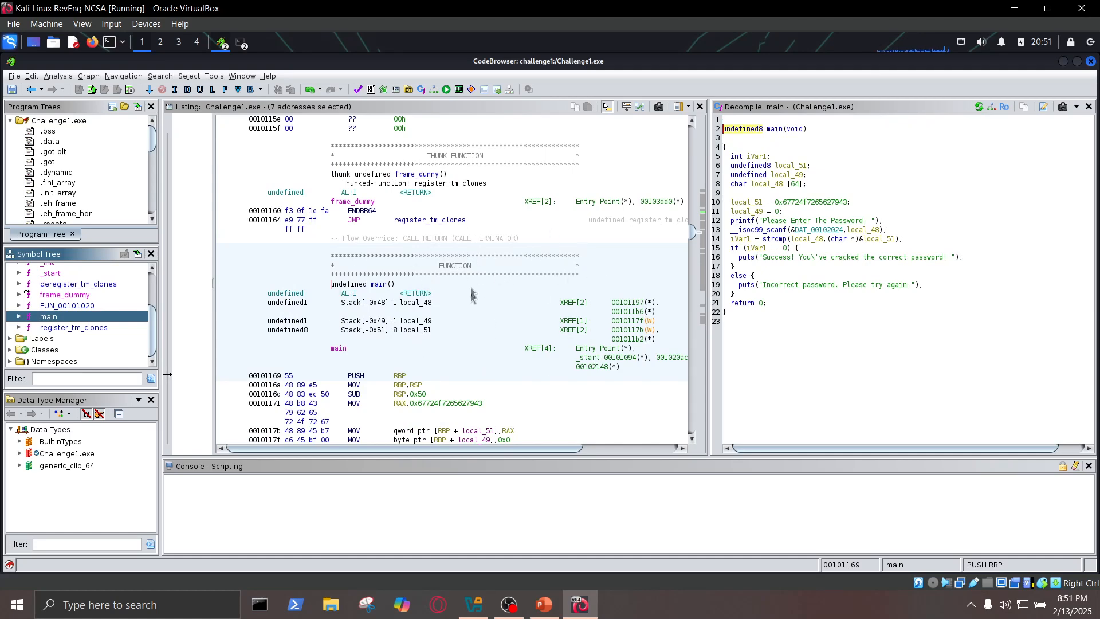
- Examine the decompiled body of main, from the local variable assignments through the scanf and strcmp calls to the if/else branches
drag(766, 303, 725, 135)
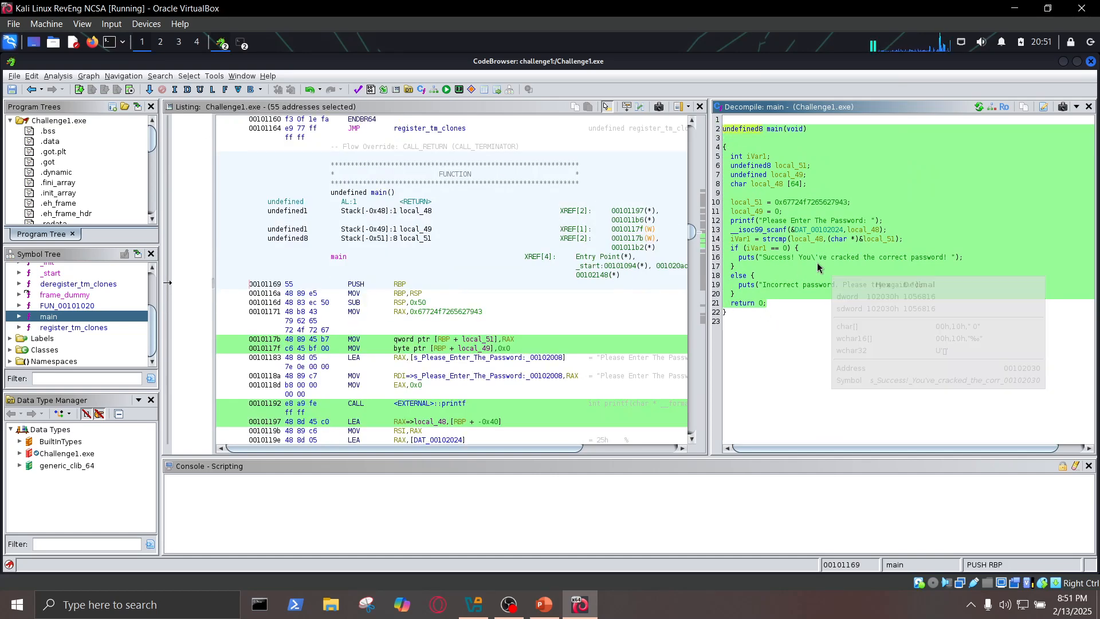
click(770, 215)
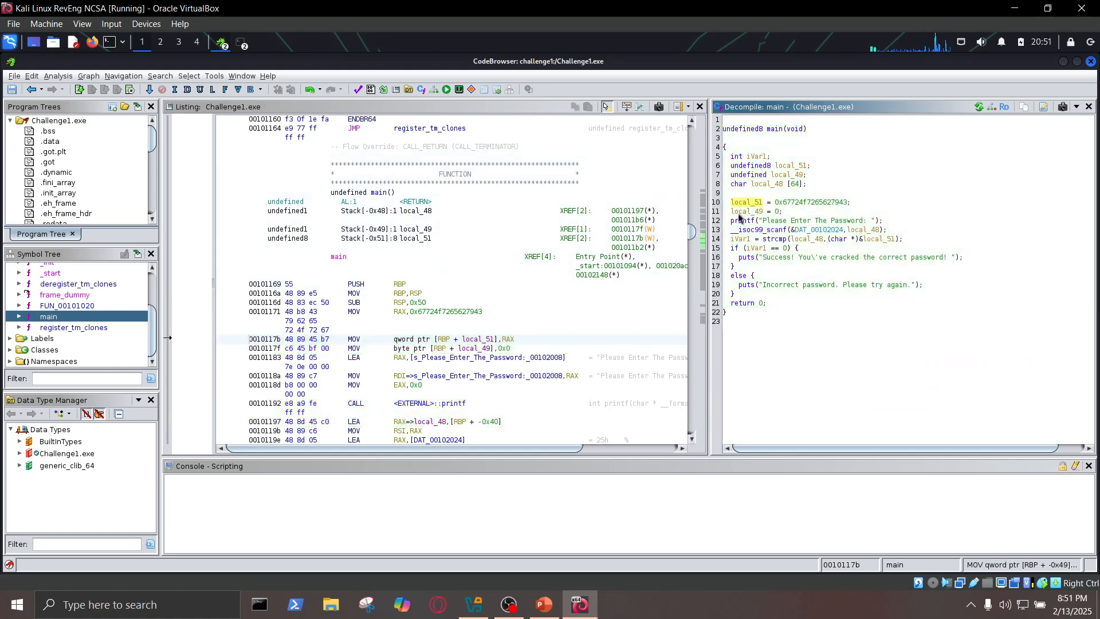
click(762, 230)
click(775, 240)
click(749, 256)
click(738, 293)
click(765, 249)
click(792, 228)
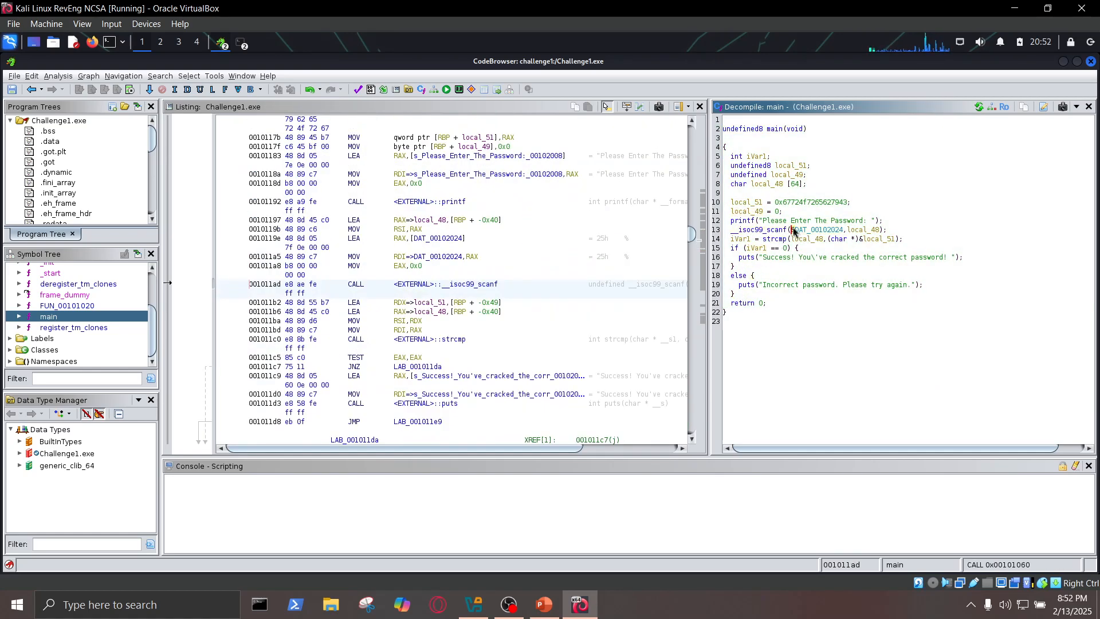
click(756, 213)
click(740, 202)
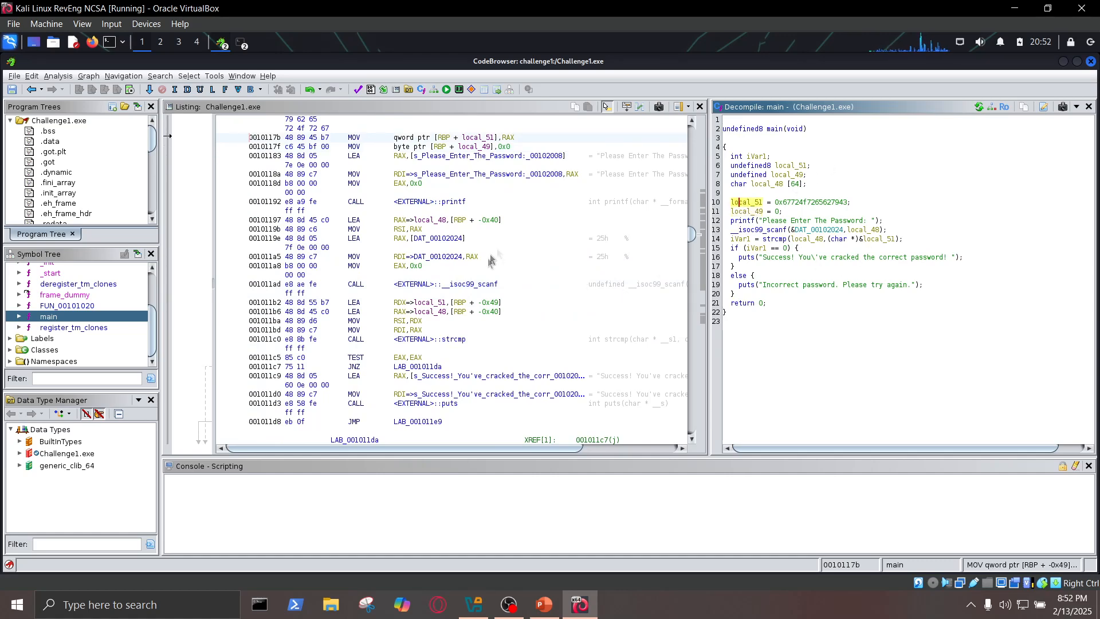
- Return to the start of main and inspect the local_51 and local_49 declarations and the hexadecimal constant assigned to local_51
click(62, 319)
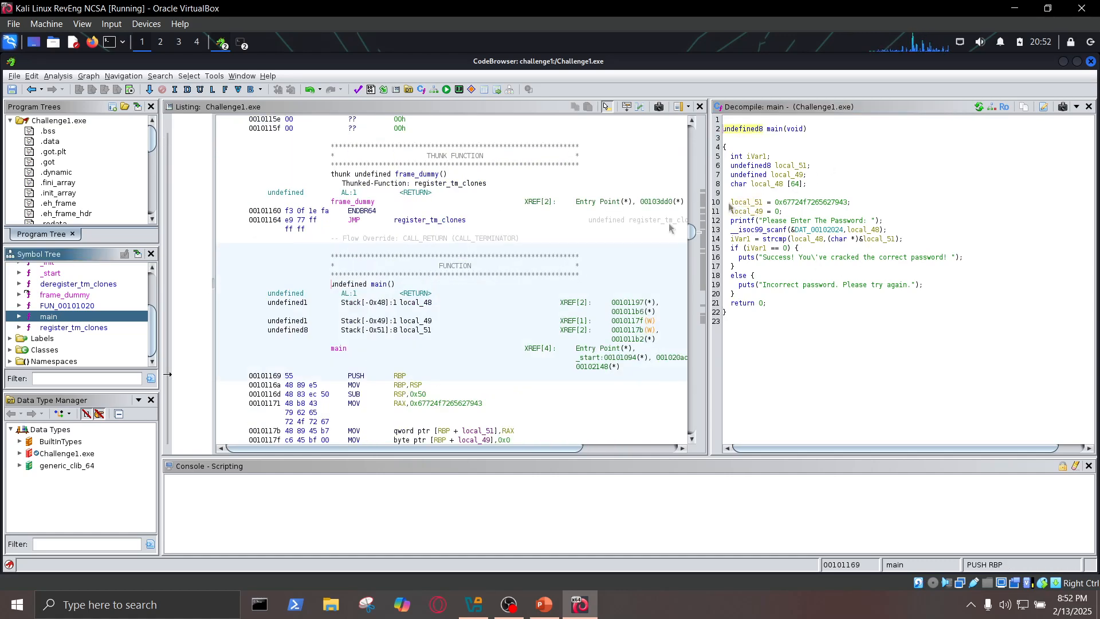
click(726, 147)
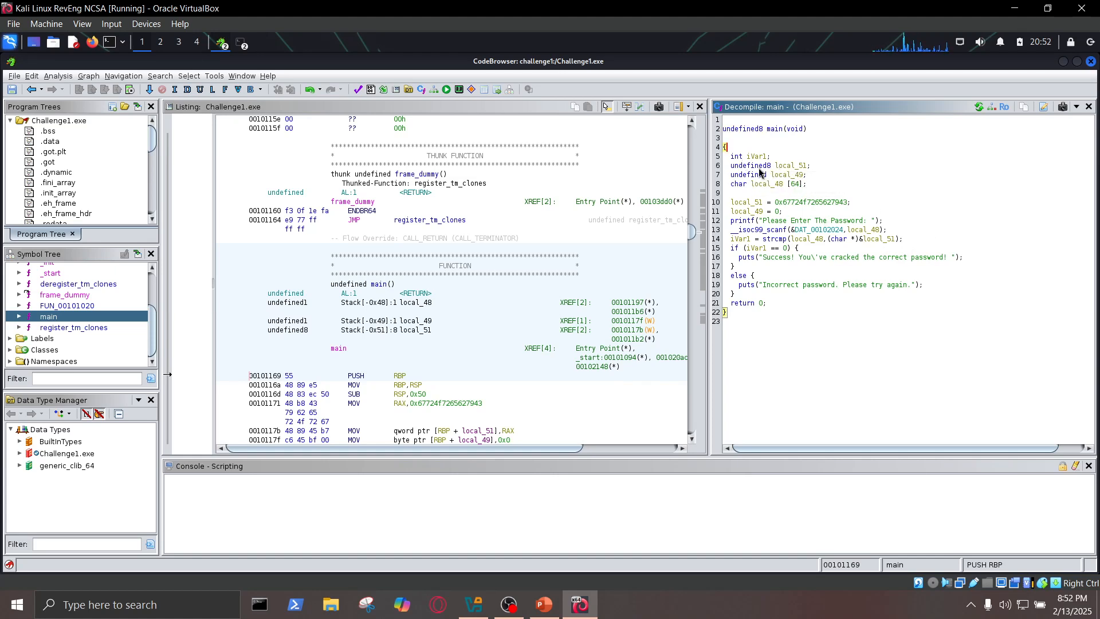
drag(731, 167, 804, 178)
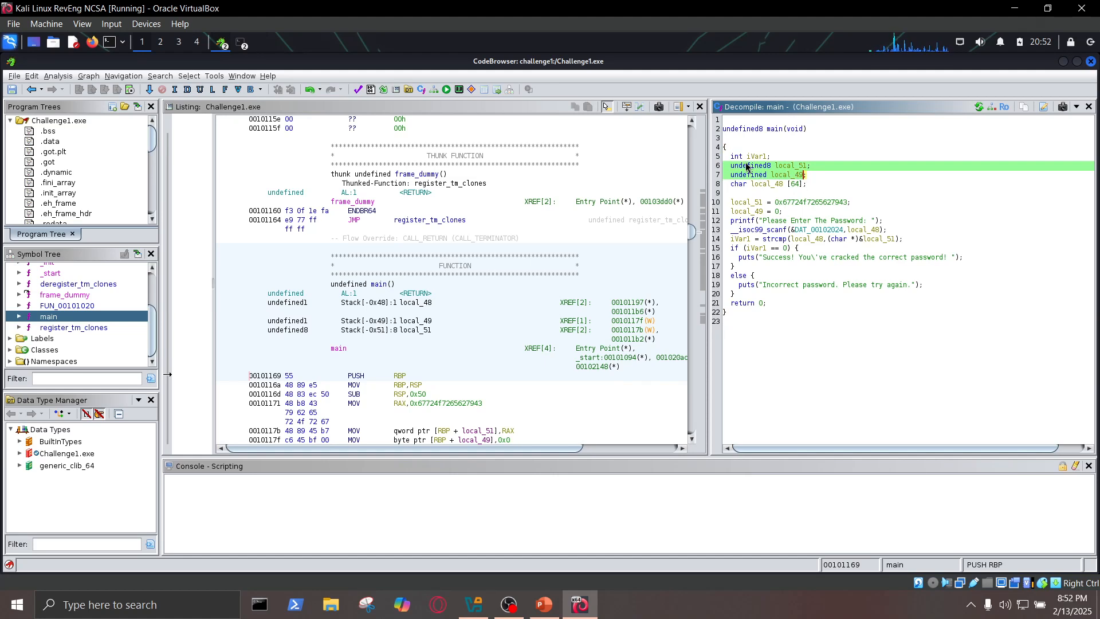
click(739, 167)
click(789, 165)
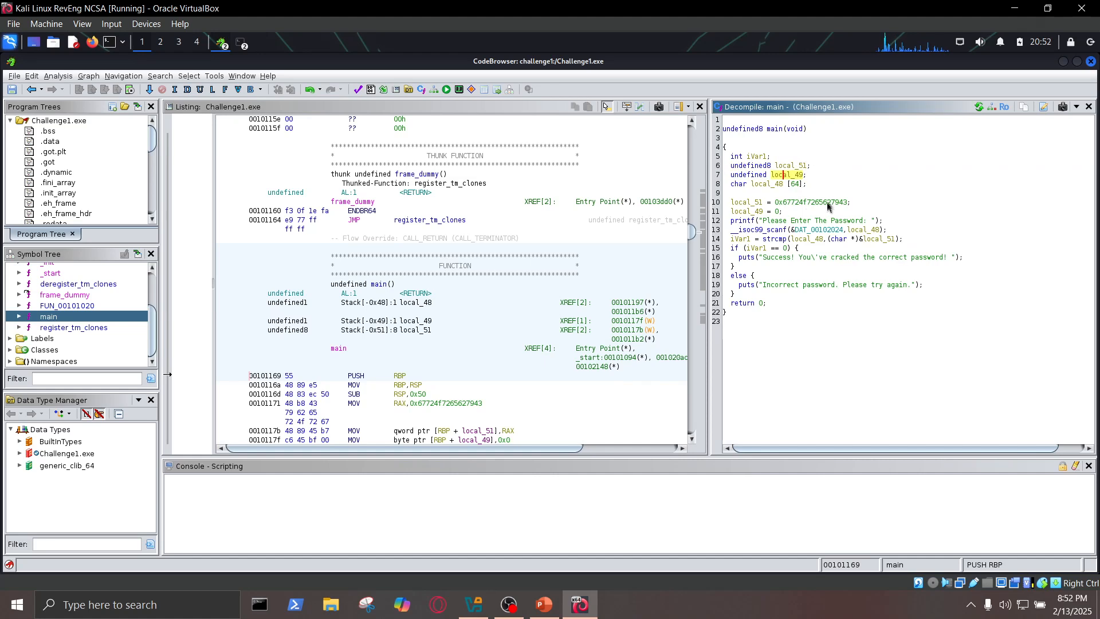
click(780, 175)
click(737, 204)
drag(733, 204, 851, 207)
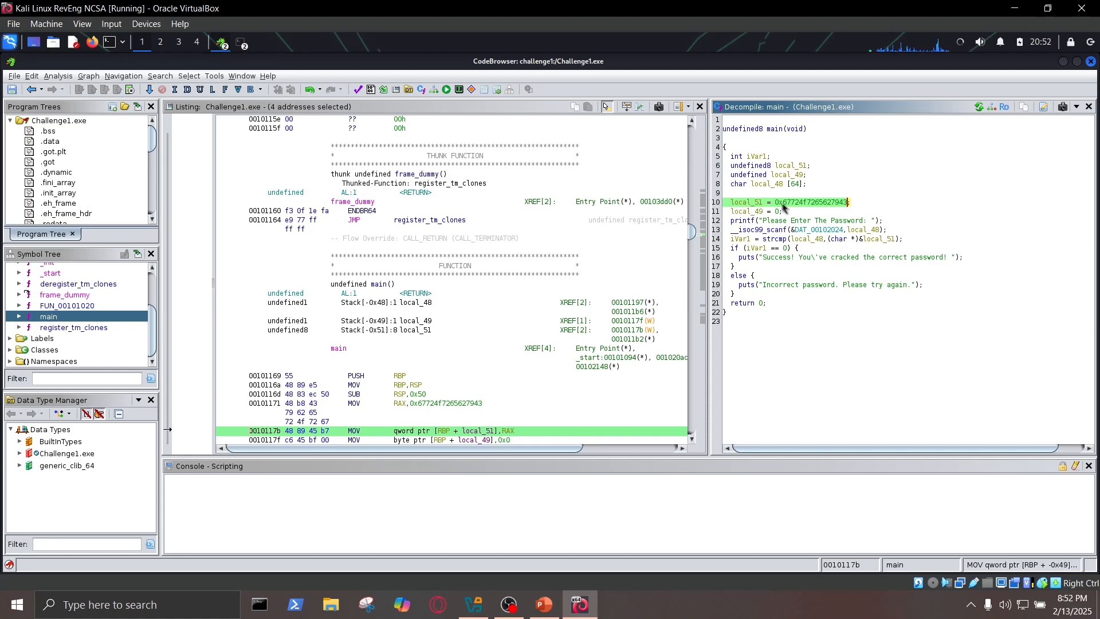
mouse_move(847, 209)
mouse_move(789, 207)
- Compare main's printf call with the password prompt in the Desktop terminal, placing the terminal beside the decompiled code
click(737, 223)
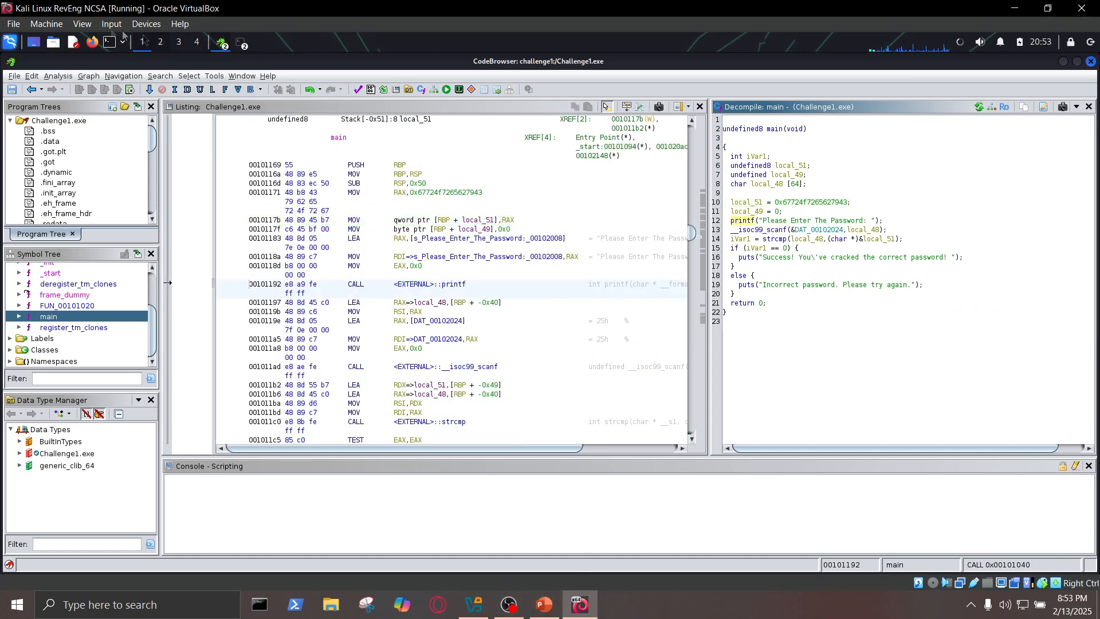
click(242, 46)
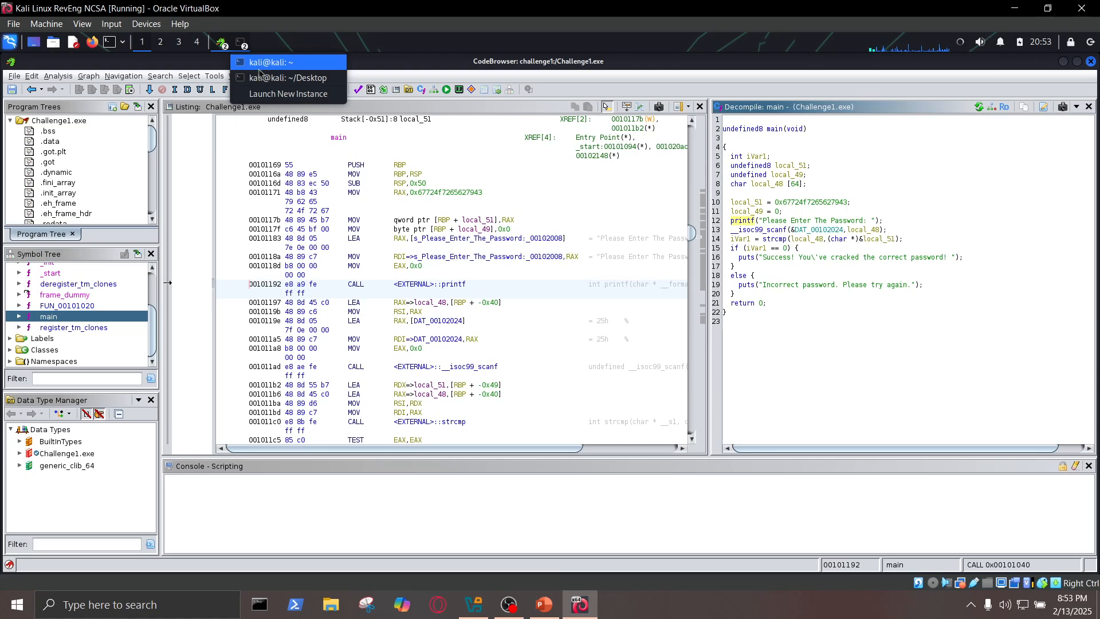
click(287, 78)
click(294, 245)
drag(281, 246, 399, 247)
drag(479, 119, 570, 109)
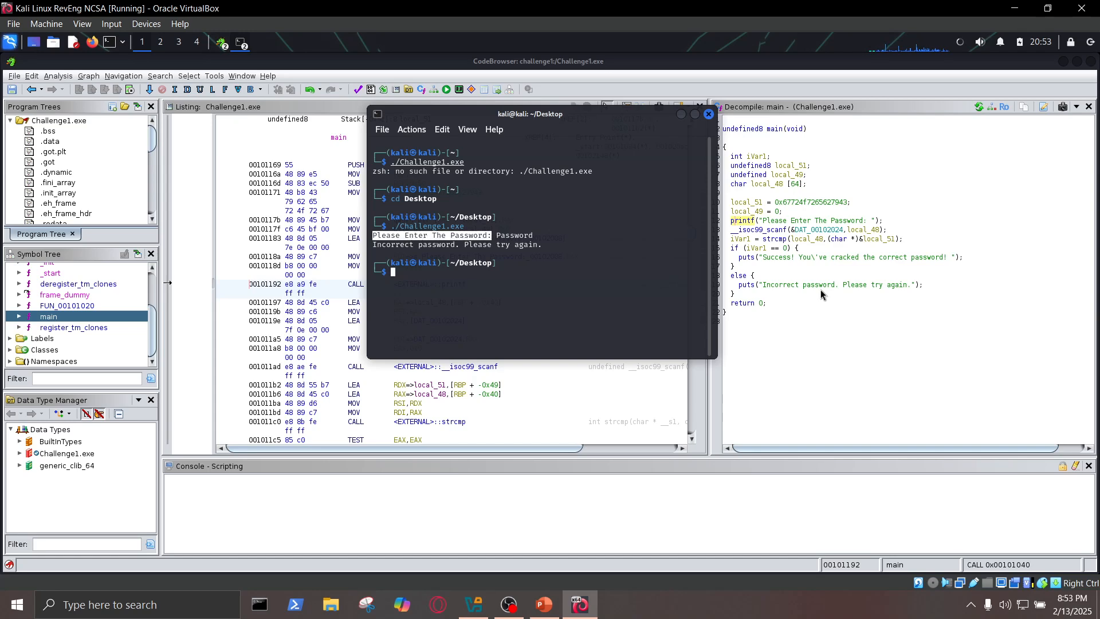
- Locate the incorrect-password puts call in main and bring back the Desktop terminal to compare its output
click(770, 286)
click(243, 44)
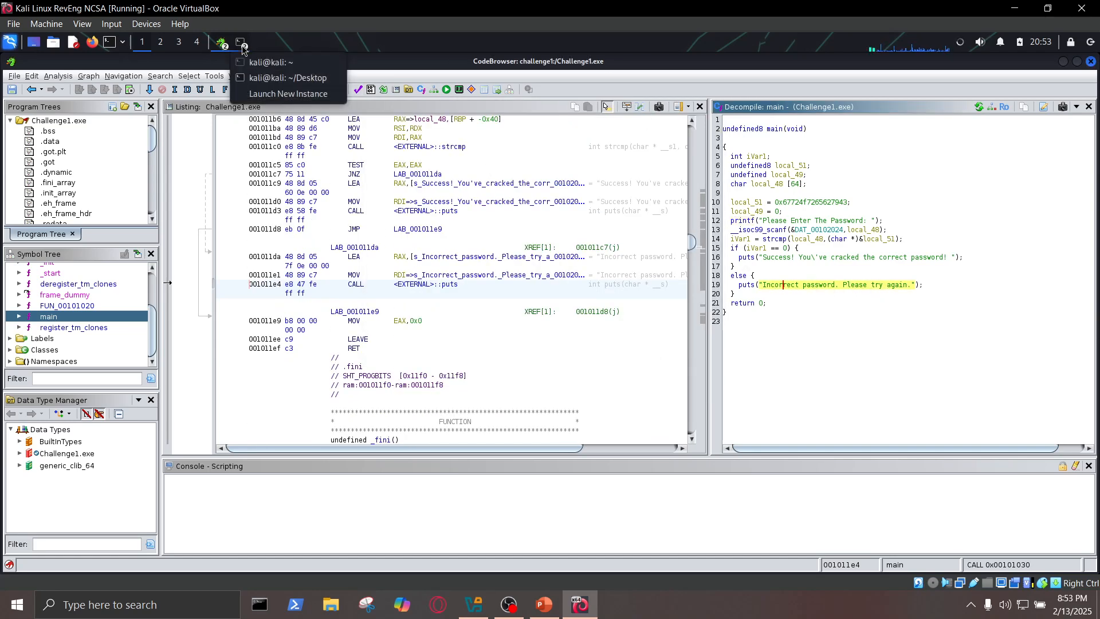
click(275, 72)
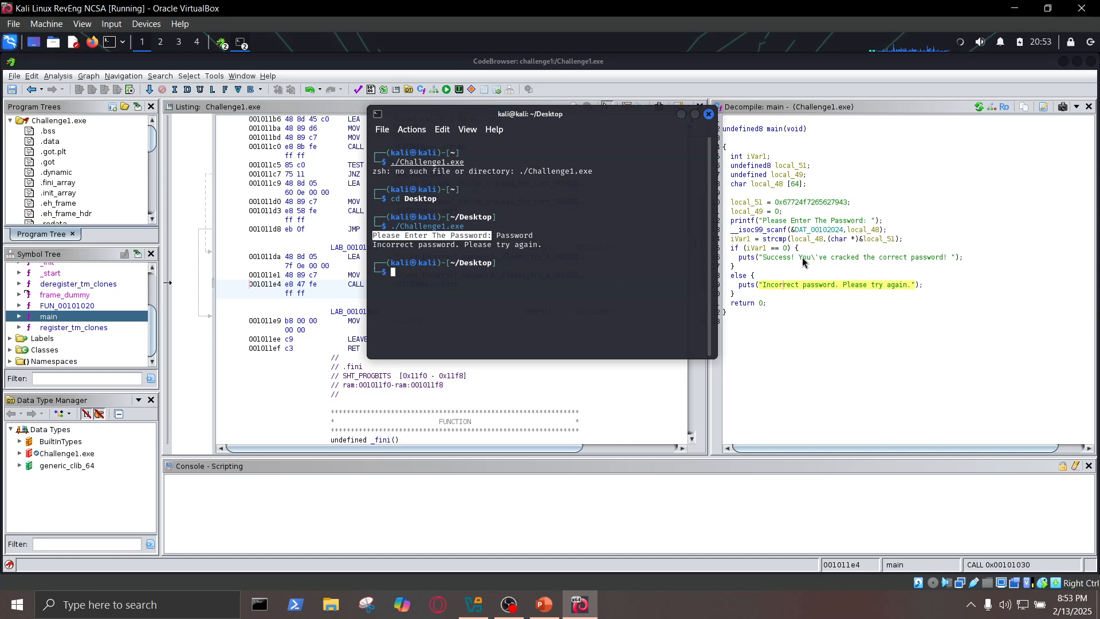
- Examine the success-message puts call inside the if branch of main
click(773, 256)
click(814, 257)
drag(823, 261, 947, 263)
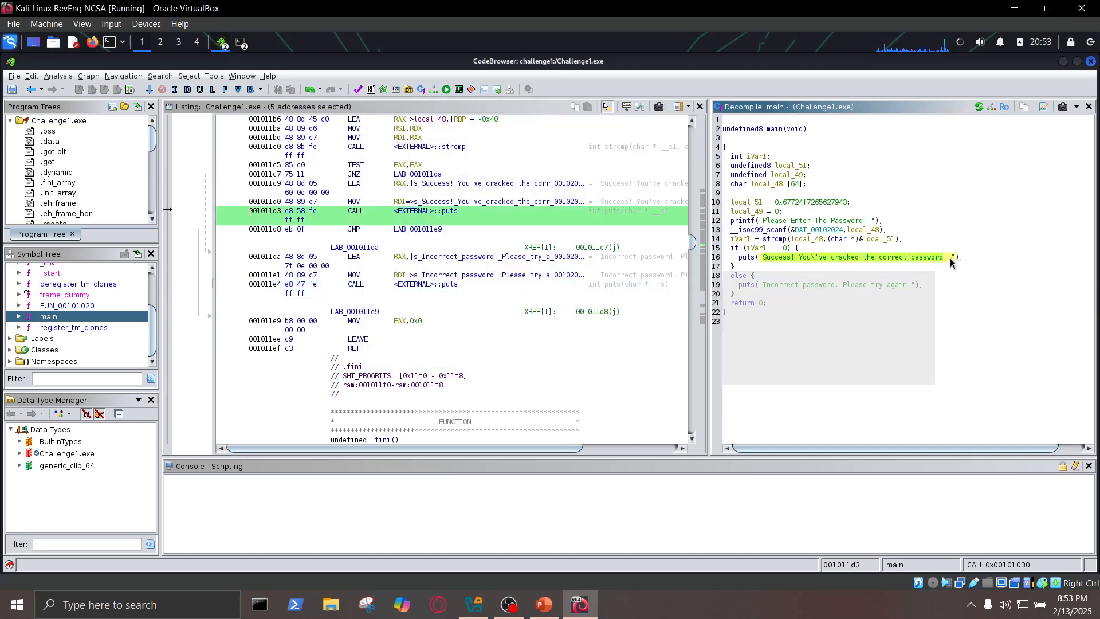
- Trace main's printf prompt and the scanf call, including its local_48 argument
click(735, 213)
click(743, 223)
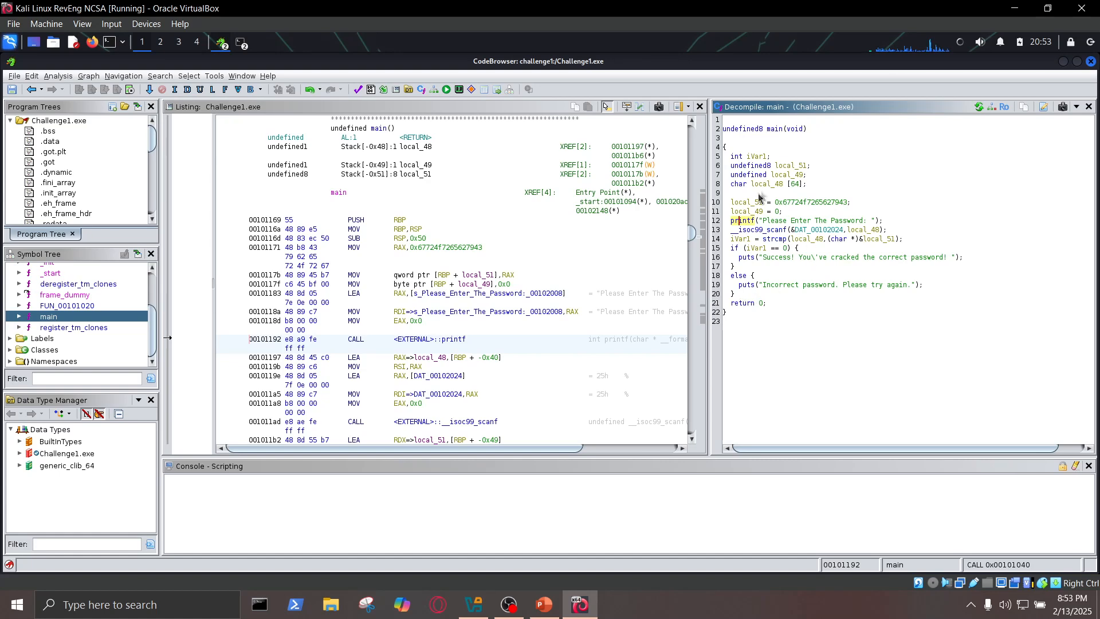
click(744, 233)
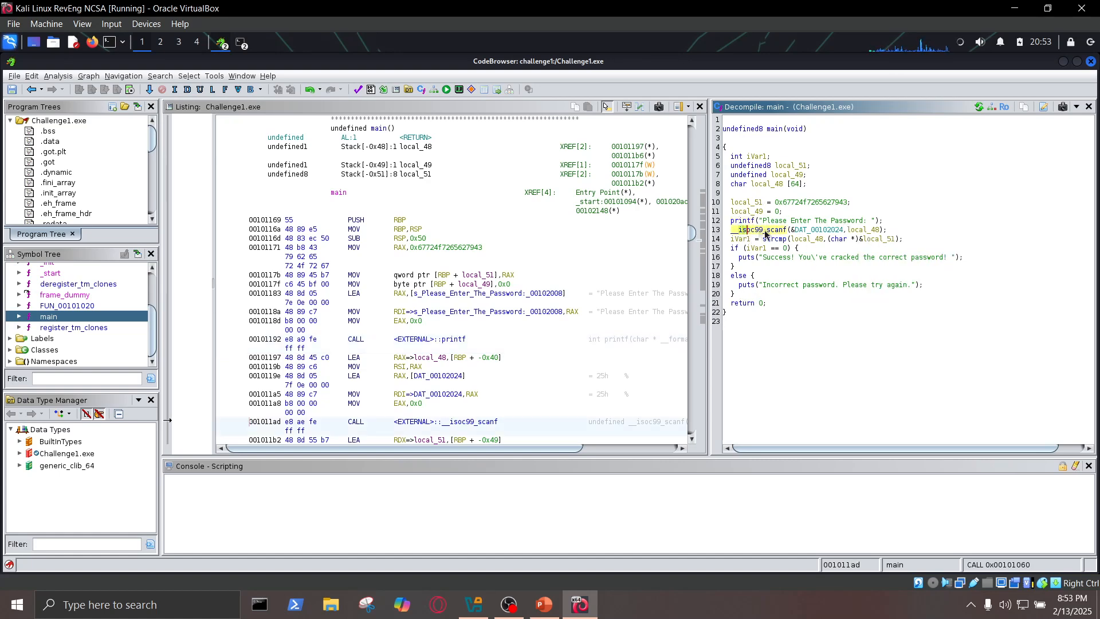
click(787, 232)
drag(791, 235, 770, 229)
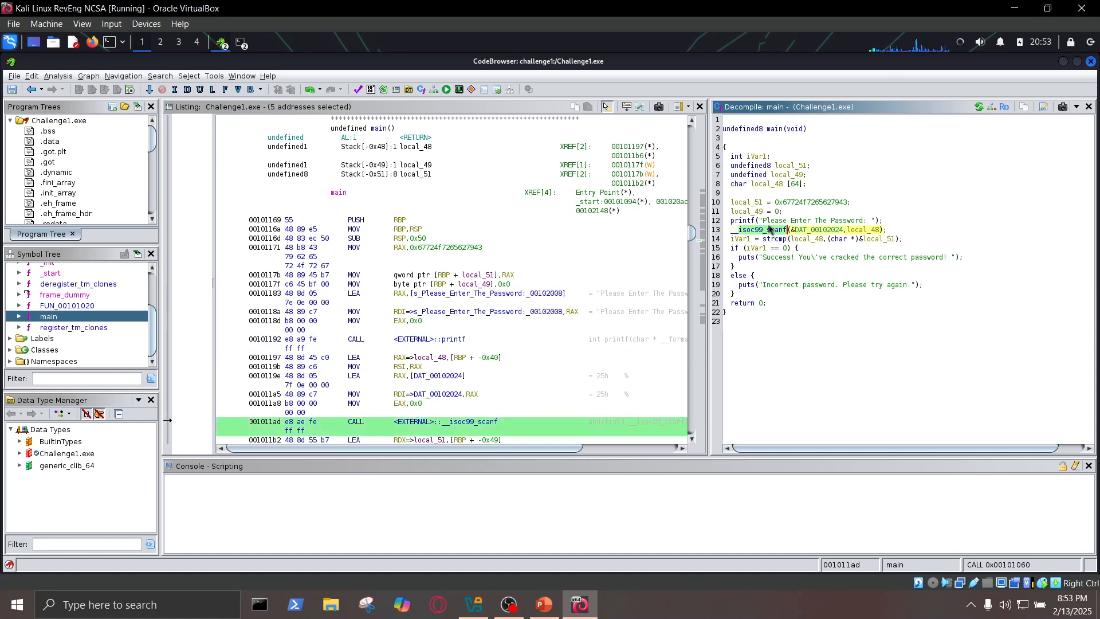
drag(846, 234, 881, 231)
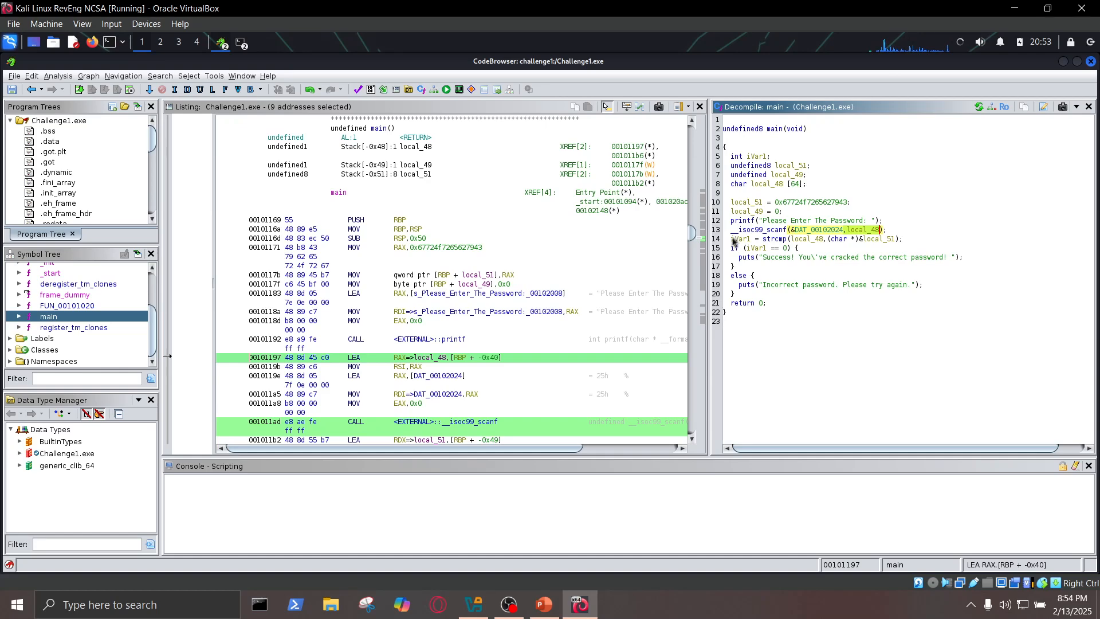
- Examine the strcmp call assigned to iVar1, the iVar1 == 0 condition and the success puts call under it
click(772, 239)
drag(774, 245, 907, 244)
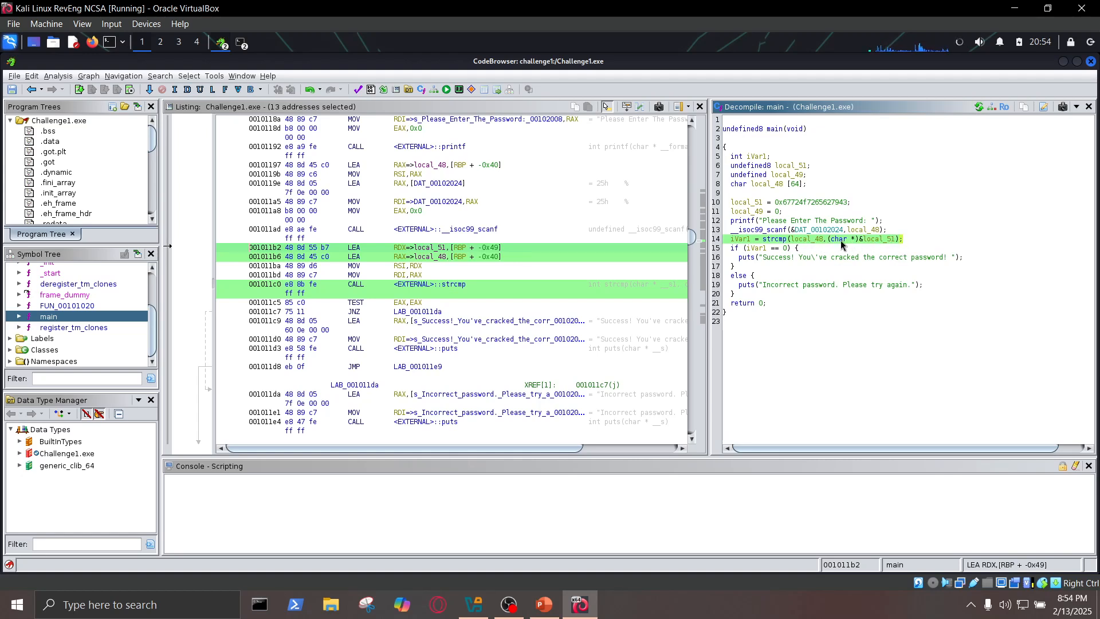
click(734, 248)
drag(744, 248, 790, 248)
click(737, 241)
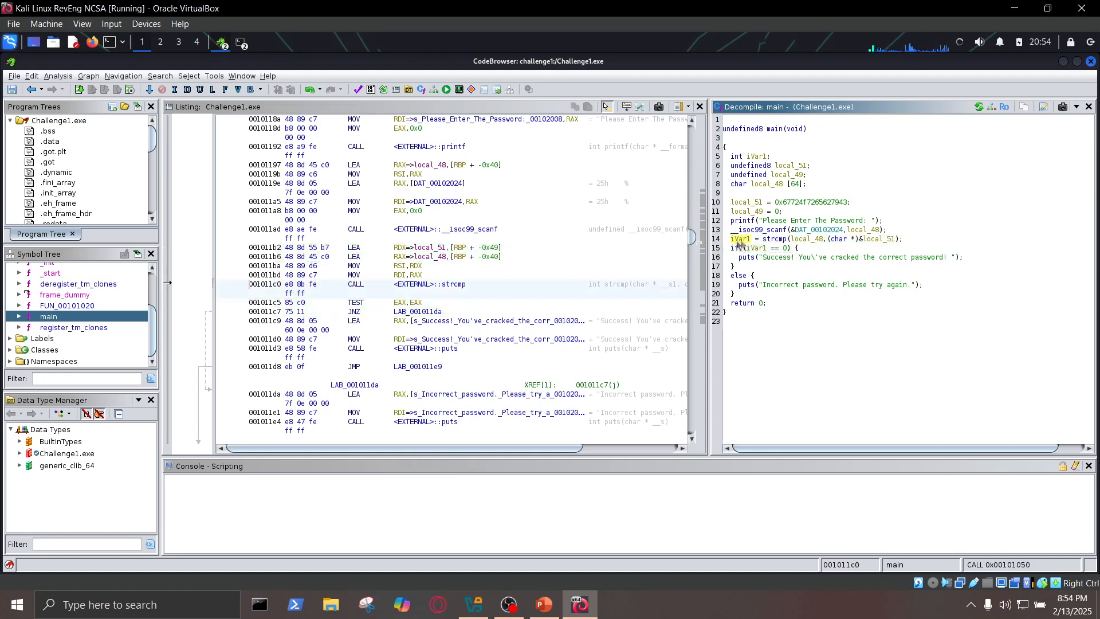
click(734, 249)
click(757, 249)
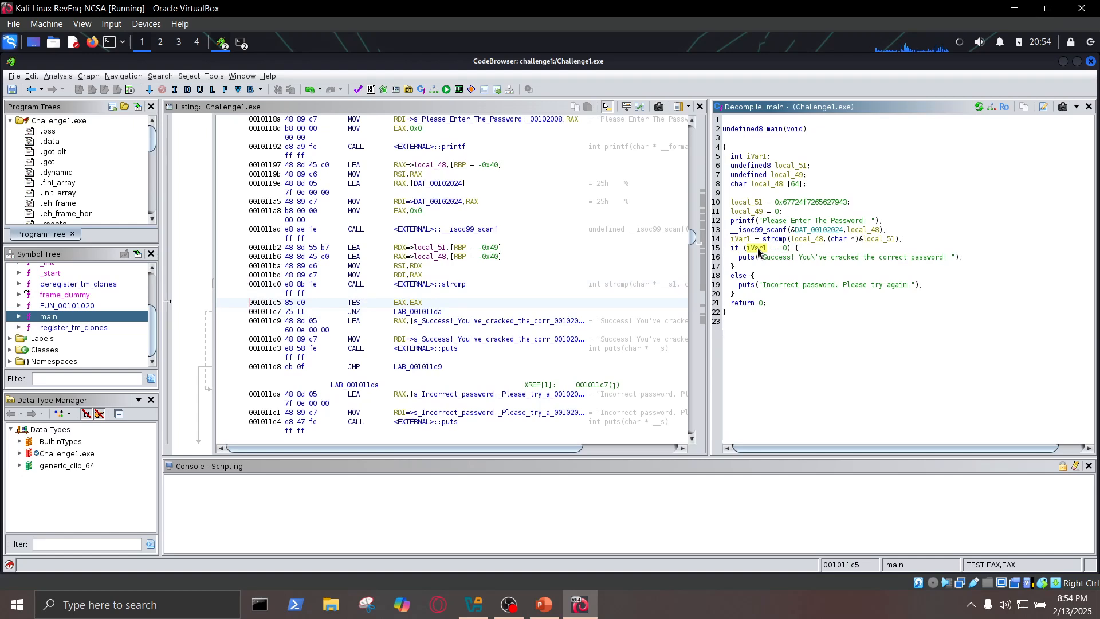
click(774, 257)
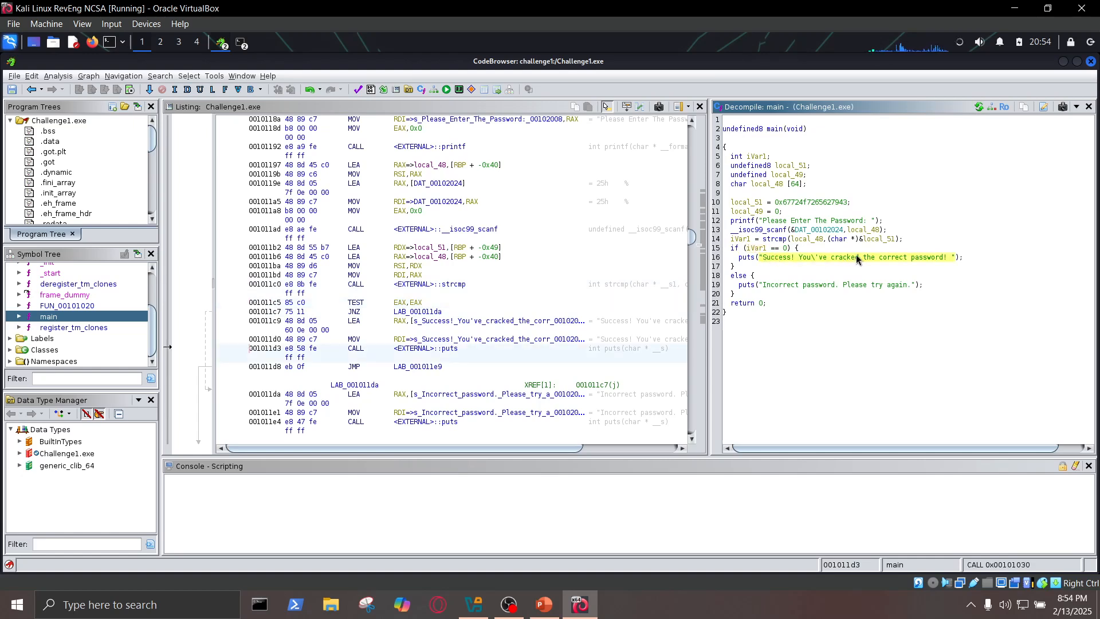
mouse_move(925, 259)
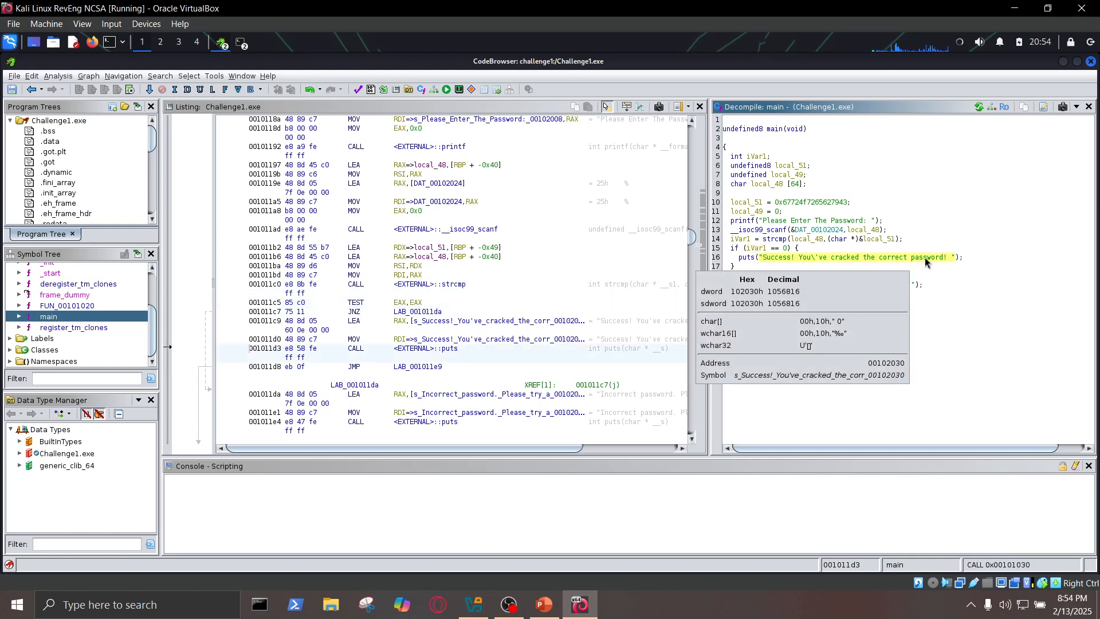
- Trace the strcmp comparison back to the local_51 assignment and copy the hexadecimal constant assigned there
drag(734, 240, 901, 243)
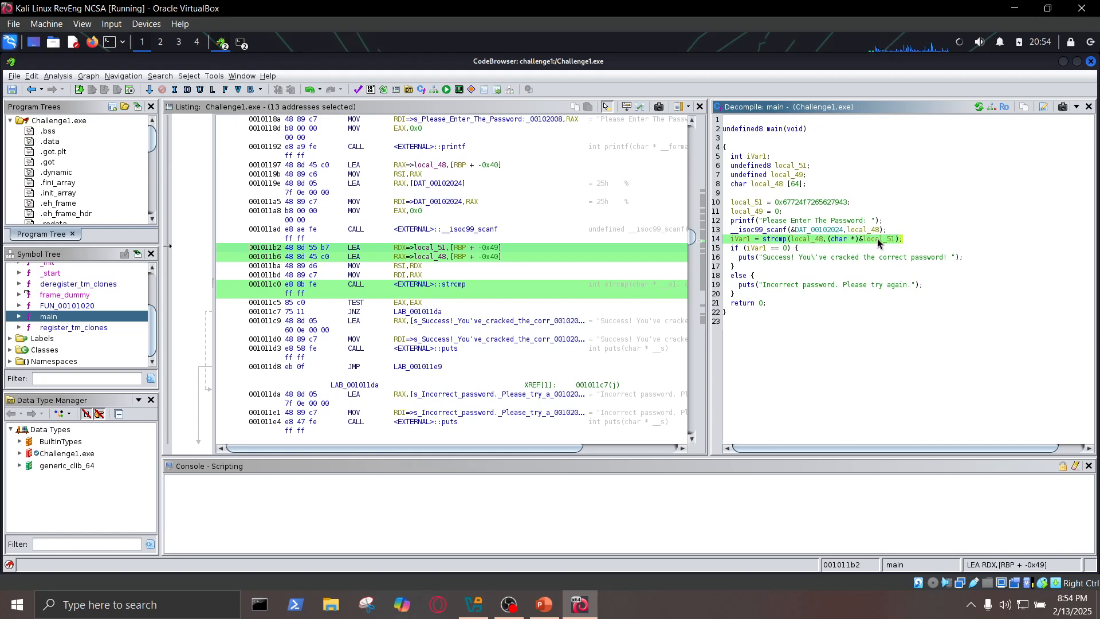
click(857, 210)
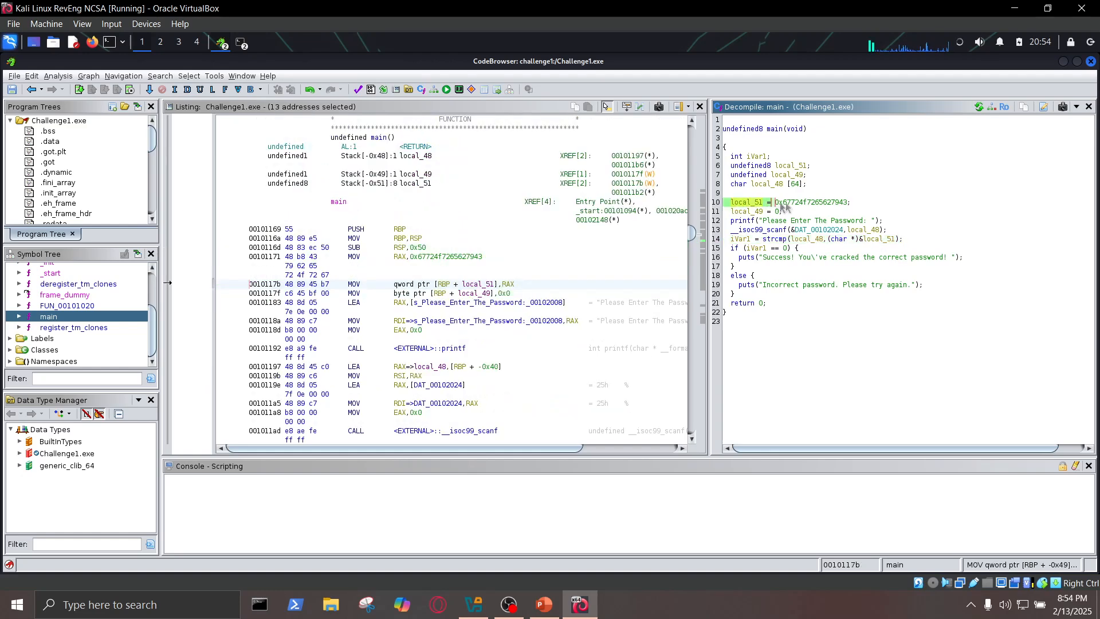
click(852, 205)
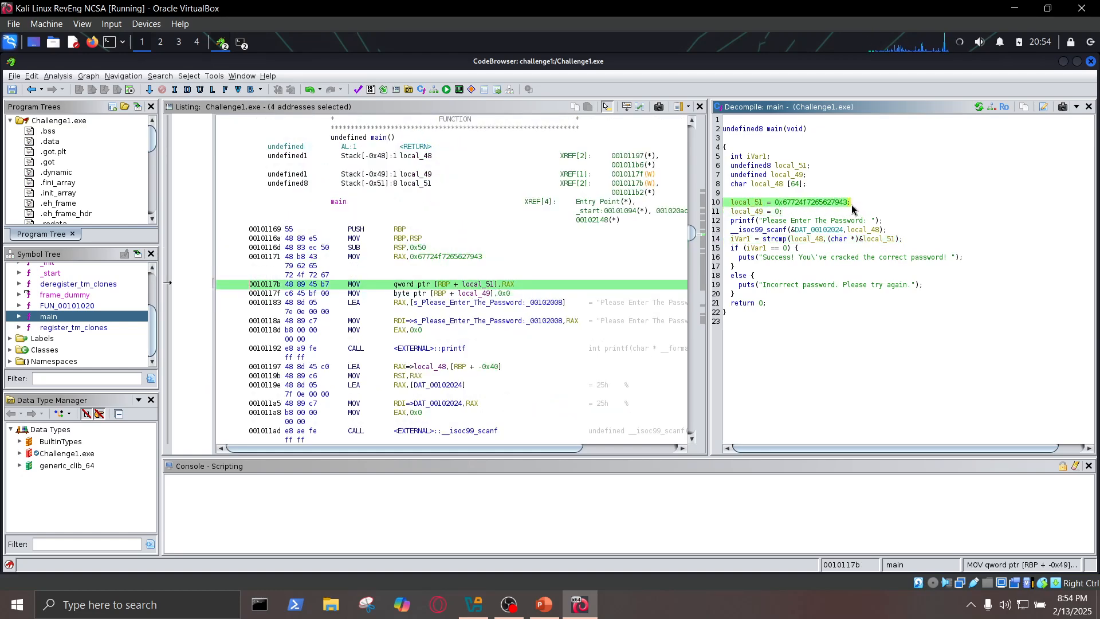
click(825, 206)
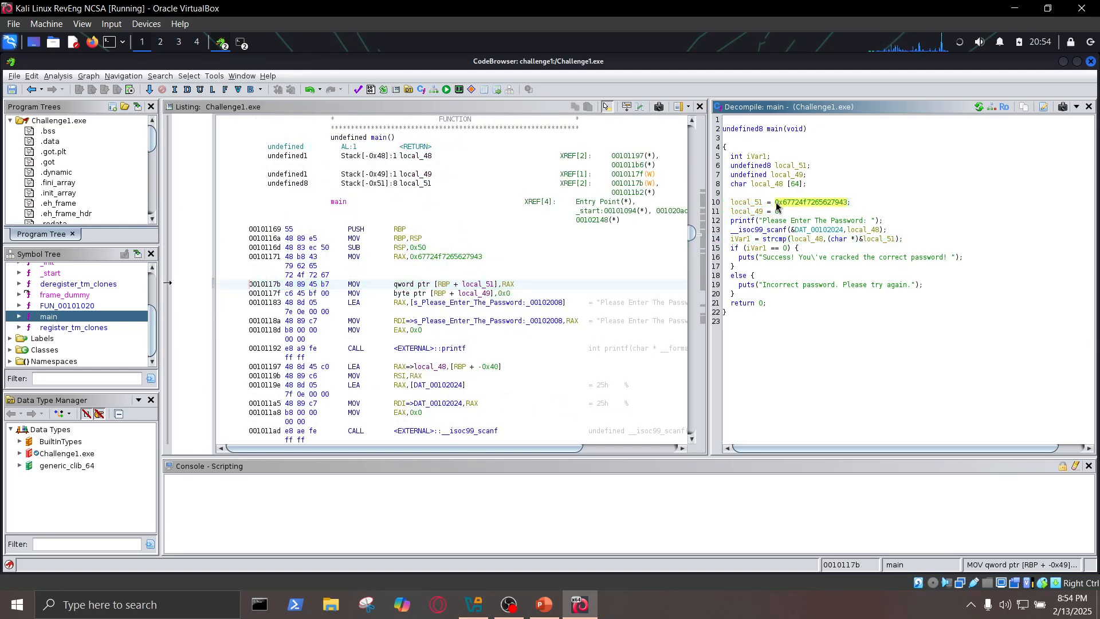
right_click(810, 202)
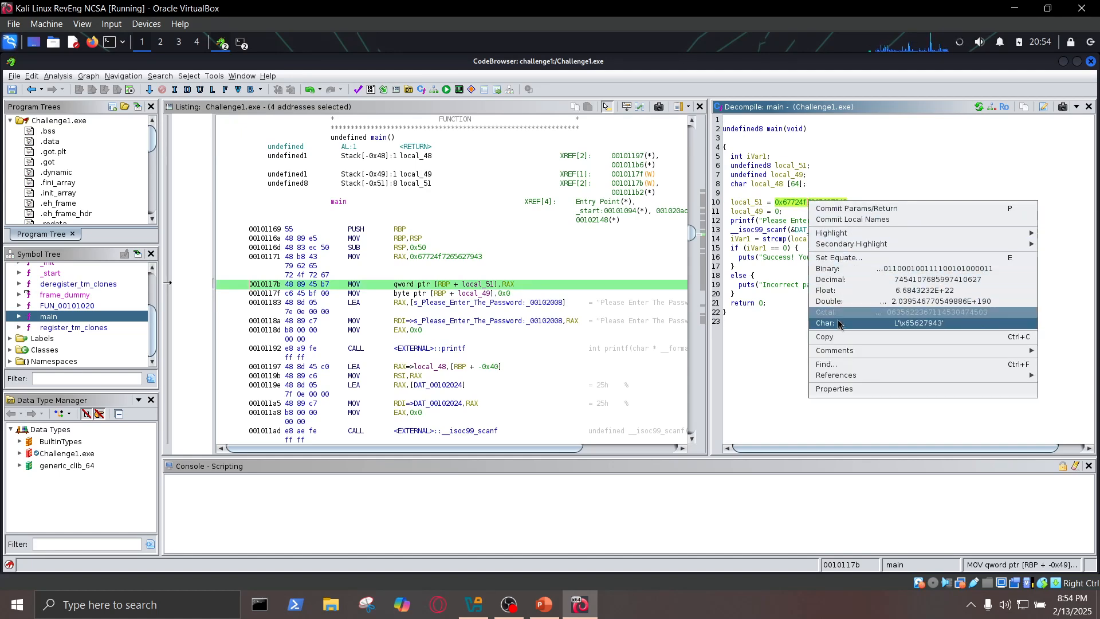
click(843, 337)
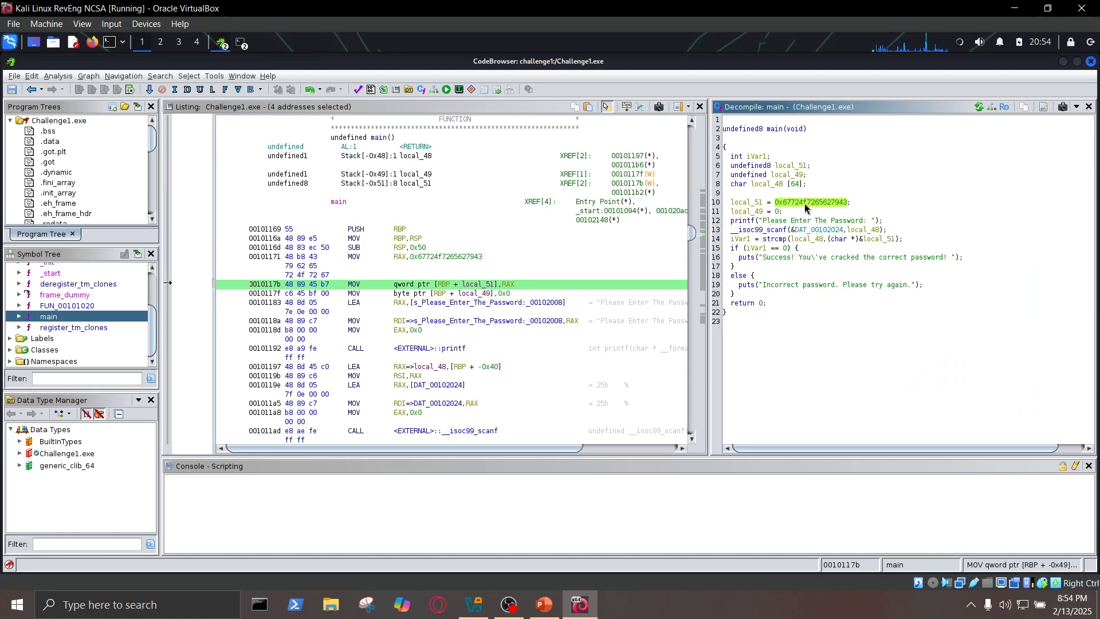
- Switch to the browser, open CyberChef with the copied constant as its input, and fit the window beside the decompiled code
mouse_move(814, 207)
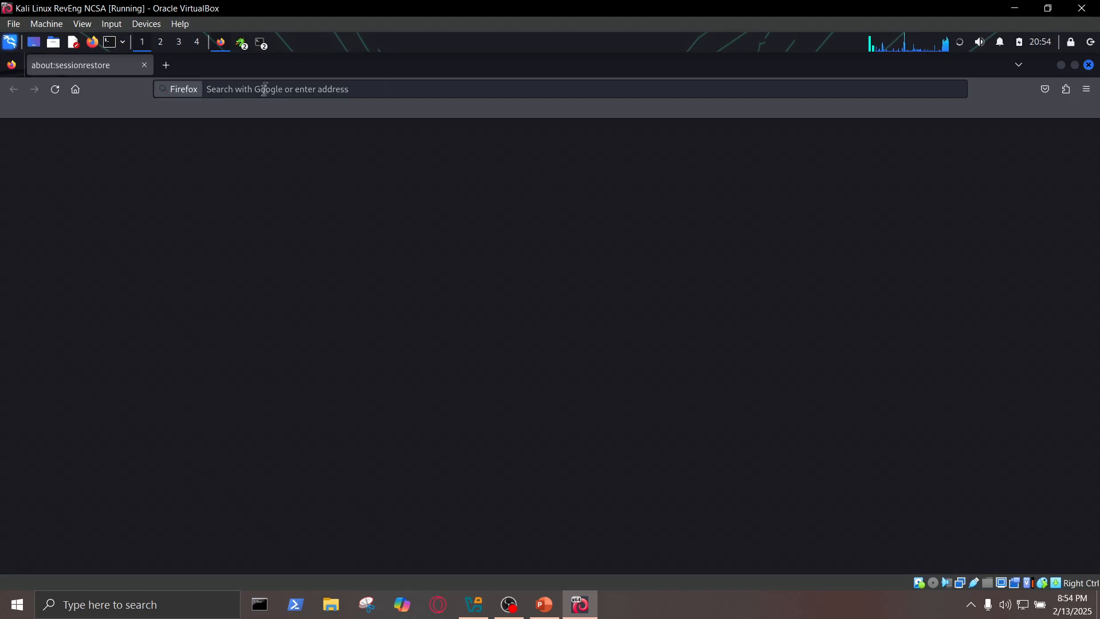
click(263, 90)
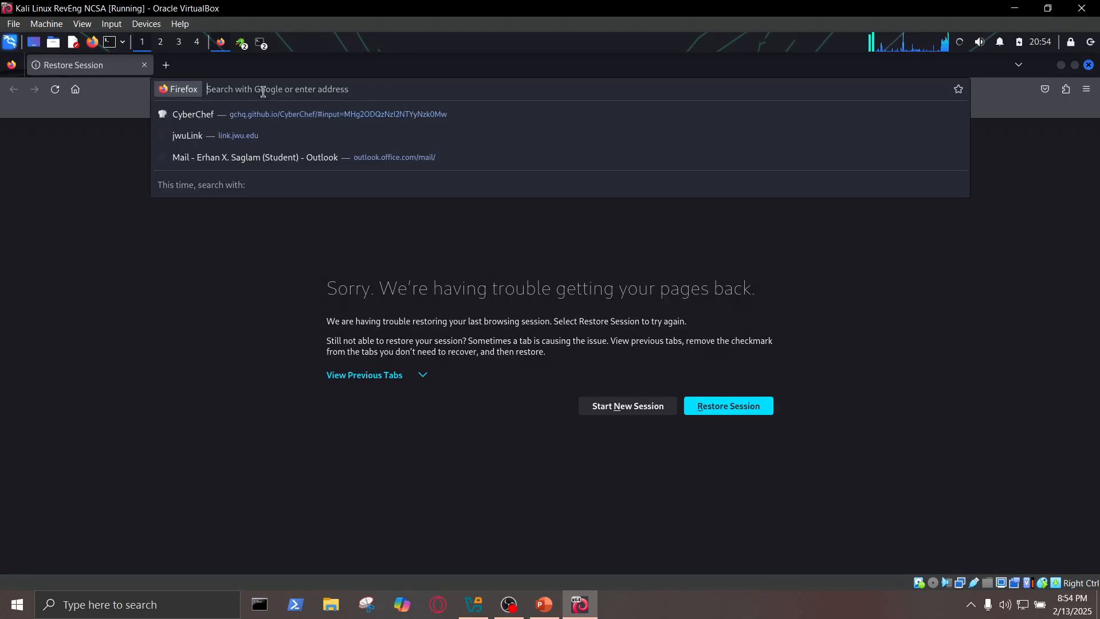
text(cyber)
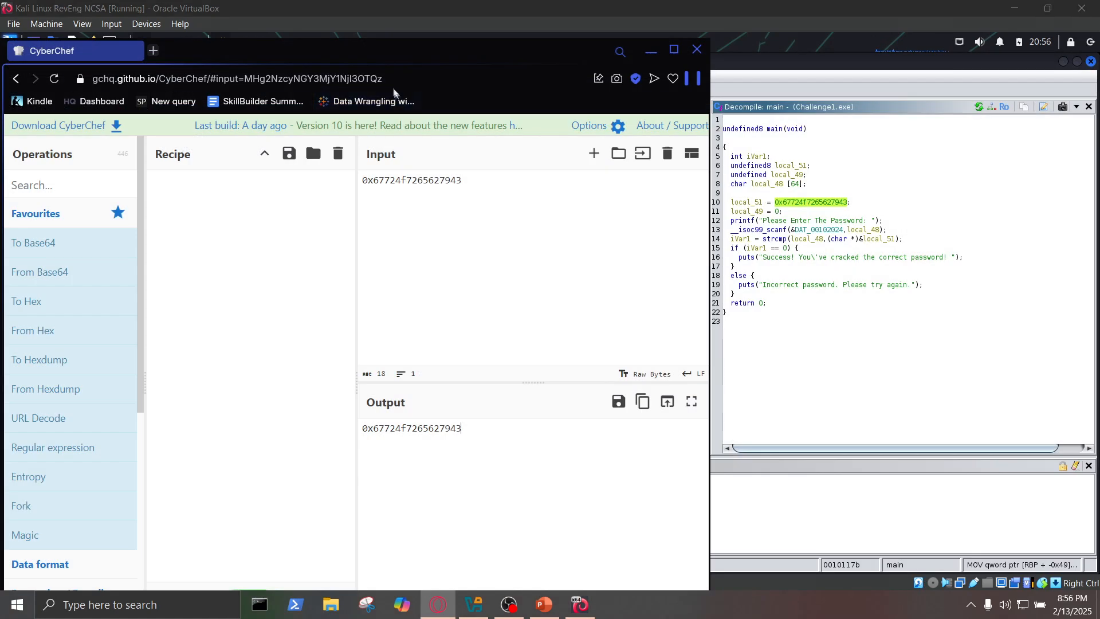
drag(385, 57, 410, 33)
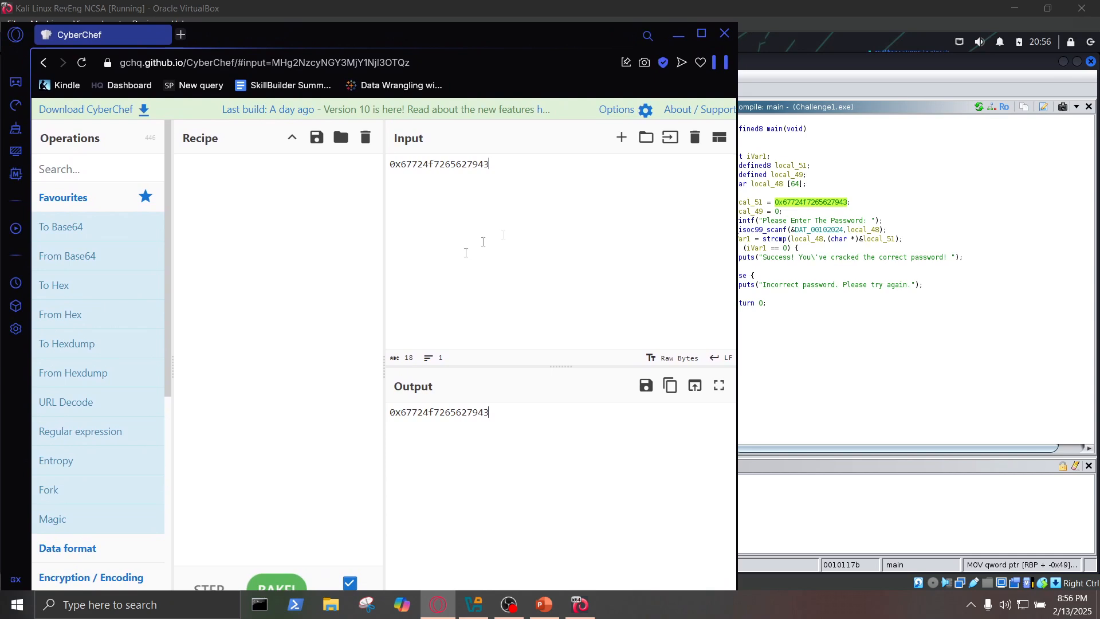
mouse_move(744, 239)
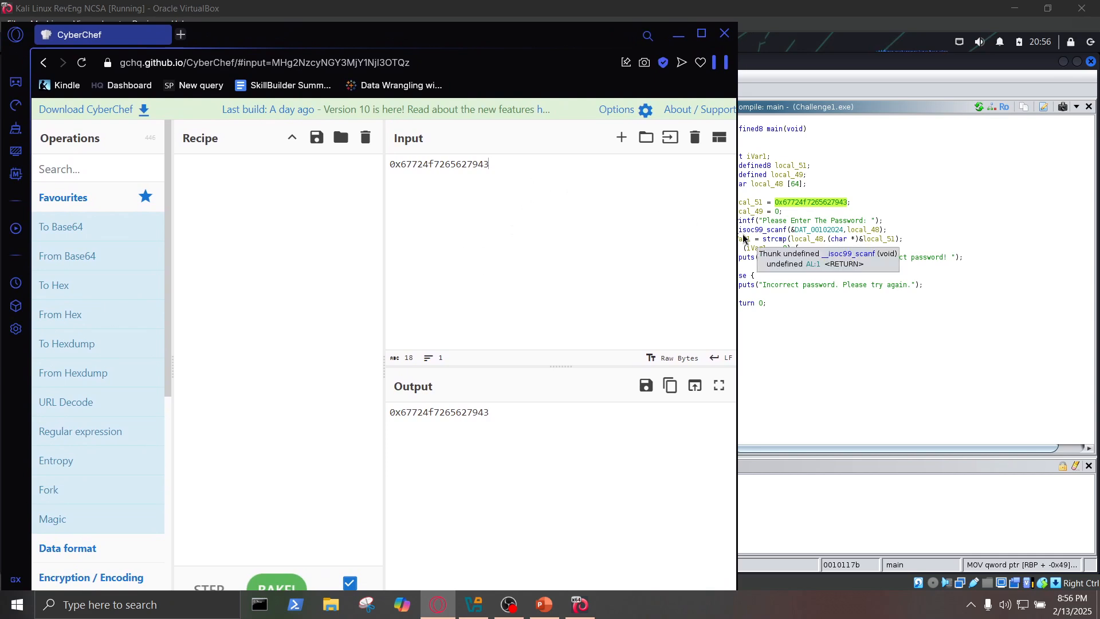
drag(735, 235, 701, 232)
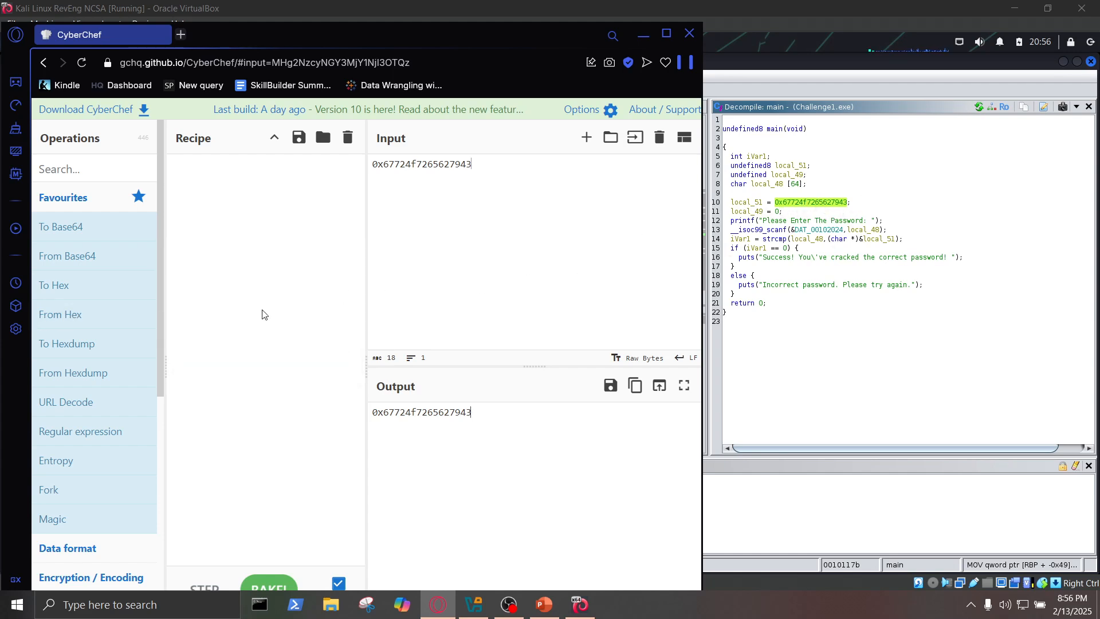
- Decode the constant in CyberChef with the From Hex operation, keeping the Auto delimiter, and select the output text
drag(86, 315, 253, 211)
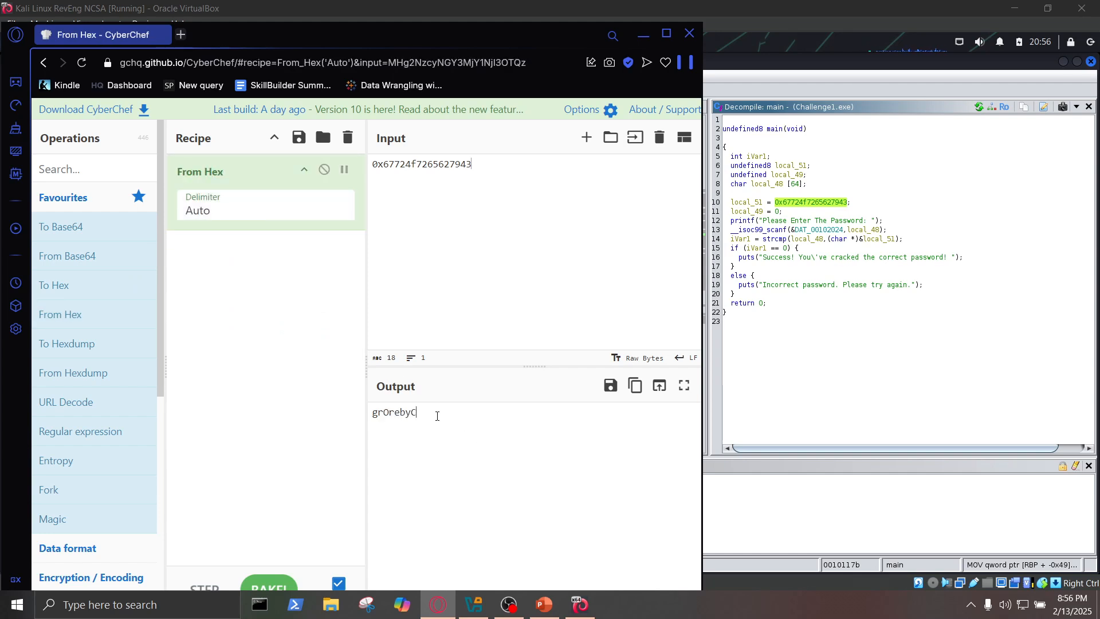
drag(437, 416, 364, 416)
right_click(391, 412)
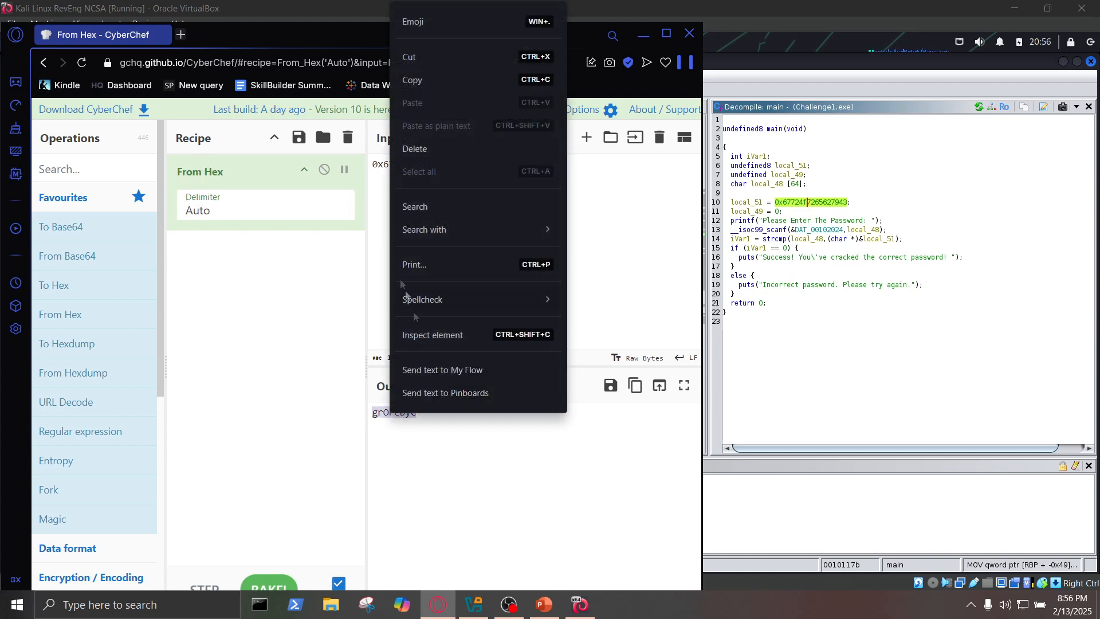
click(611, 261)
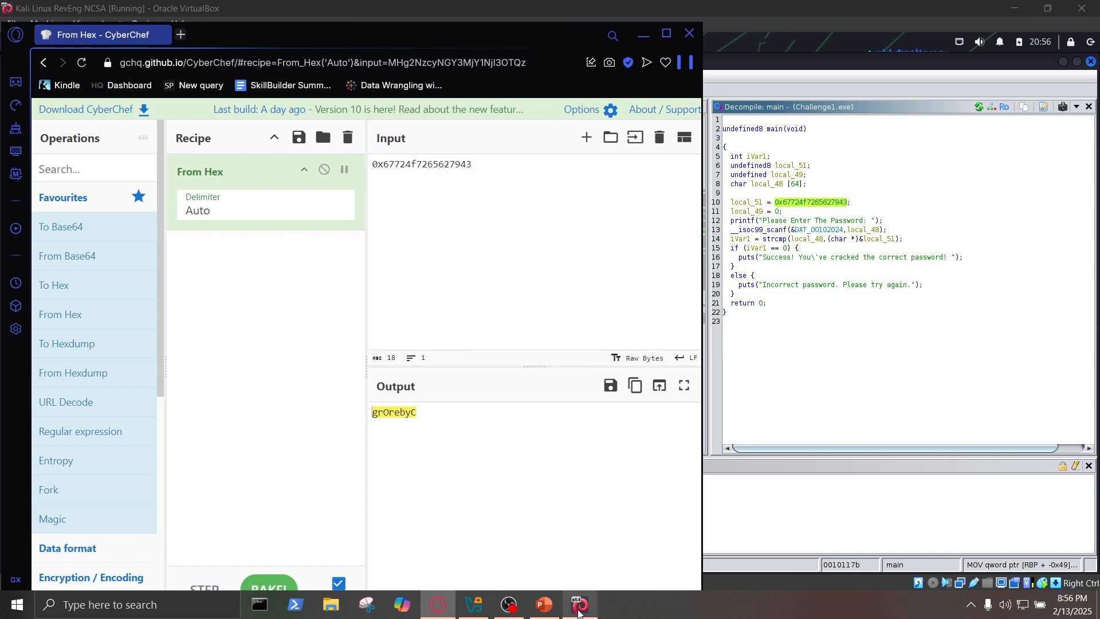
- Return to the Desktop terminal in the Kali virtual machine and run ./Challenge1.exe again
click(643, 34)
click(242, 43)
click(275, 55)
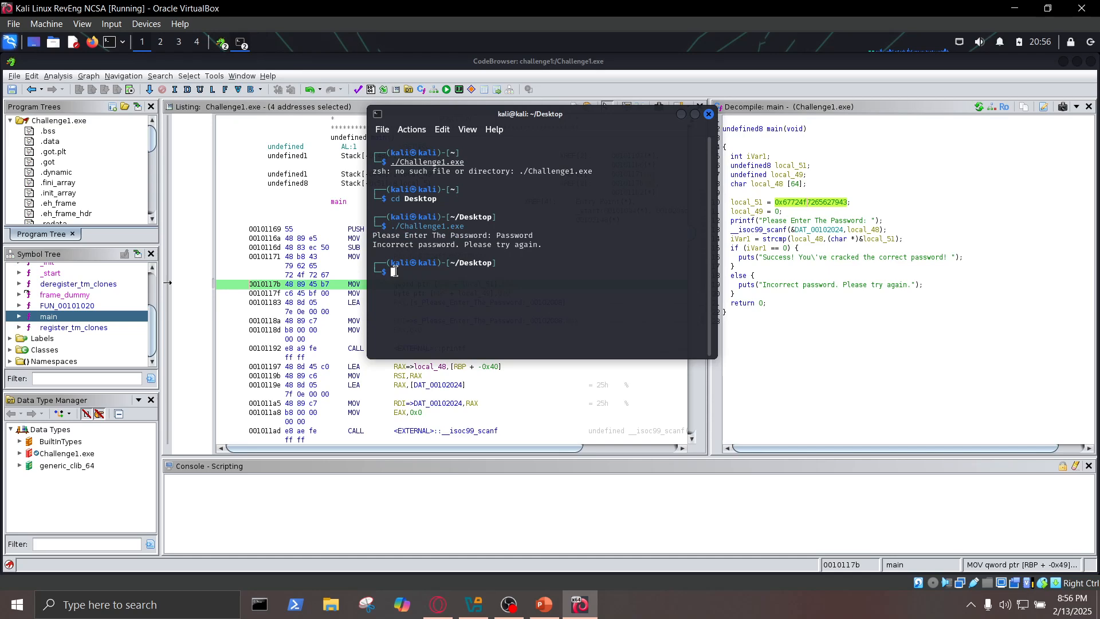
key(Up)
key(Return)
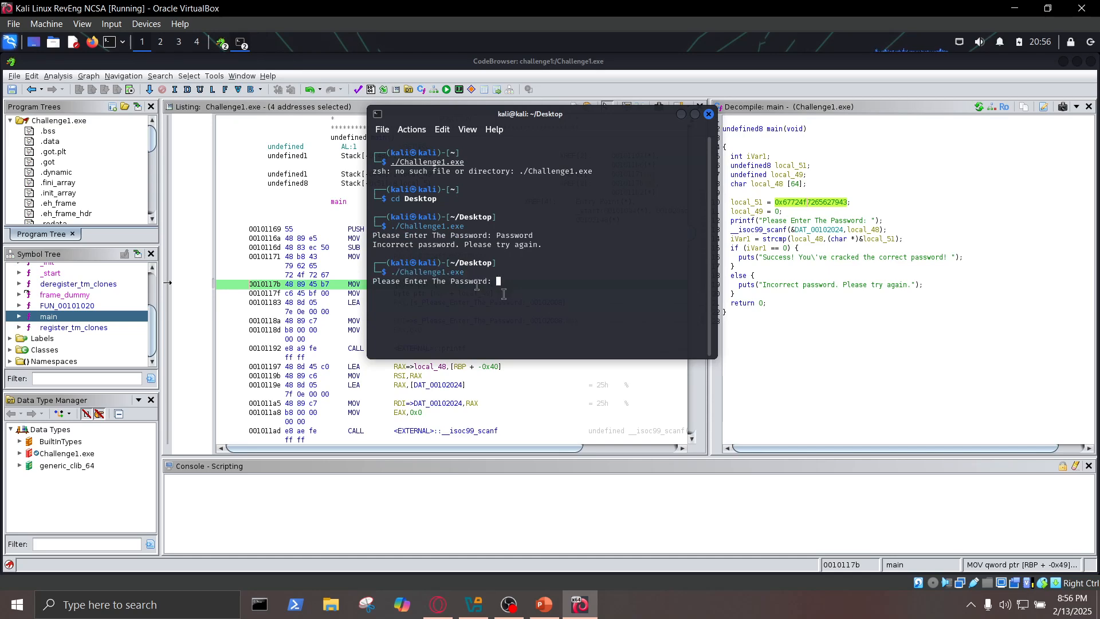
- Place the terminal beside CyberChef to read the decoded output, and try it as the password at the Challenge1.exe prompt
drag(547, 117, 725, 112)
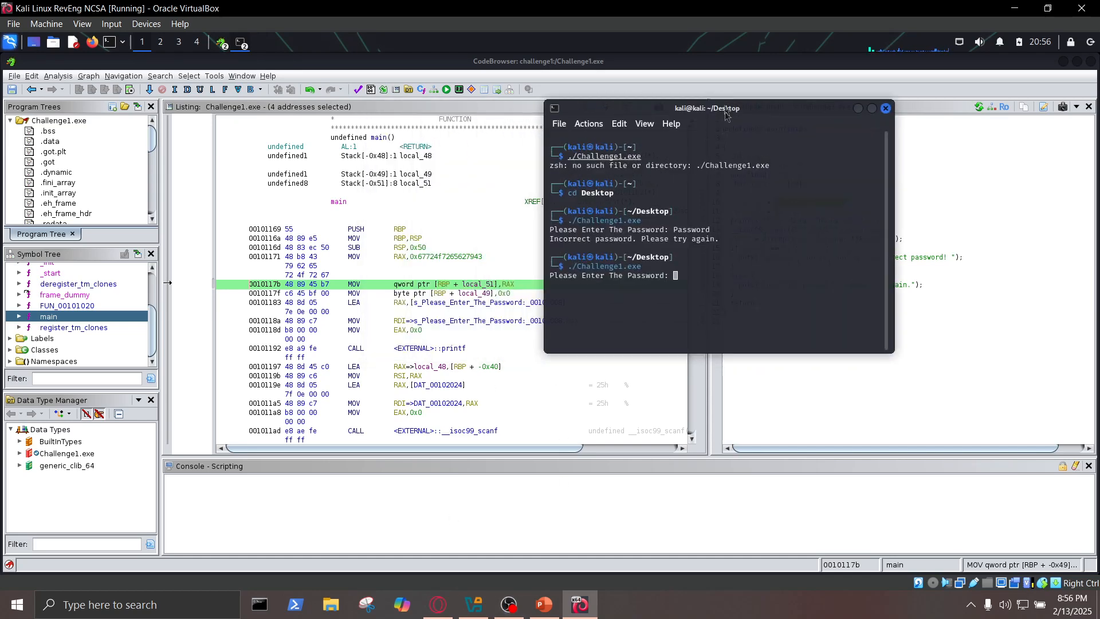
click(436, 603)
click(742, 109)
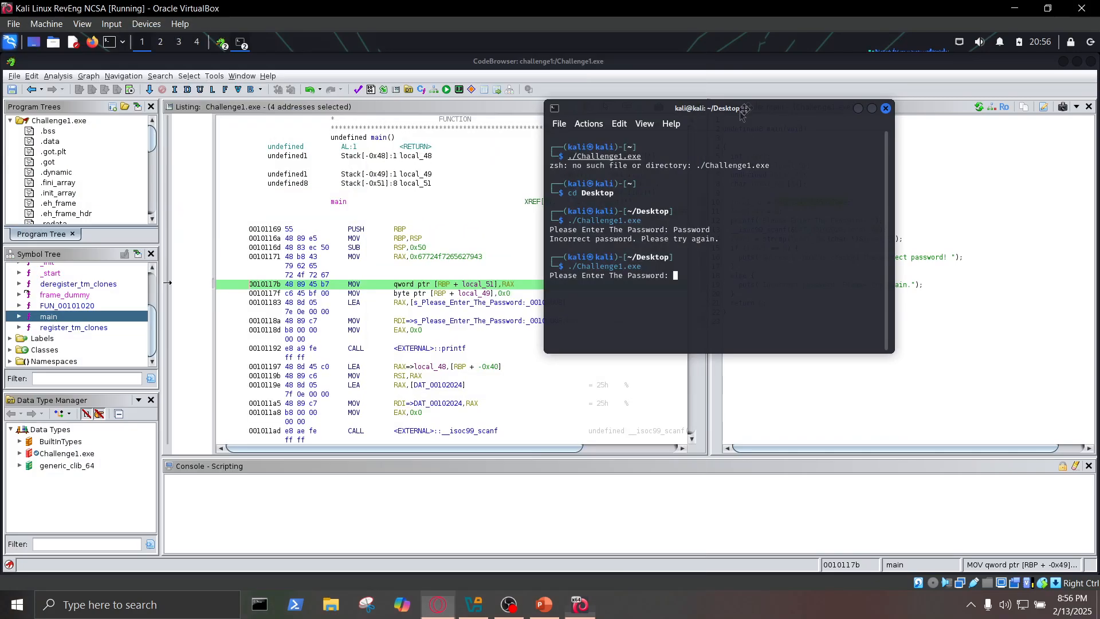
drag(743, 109, 807, 99)
click(437, 604)
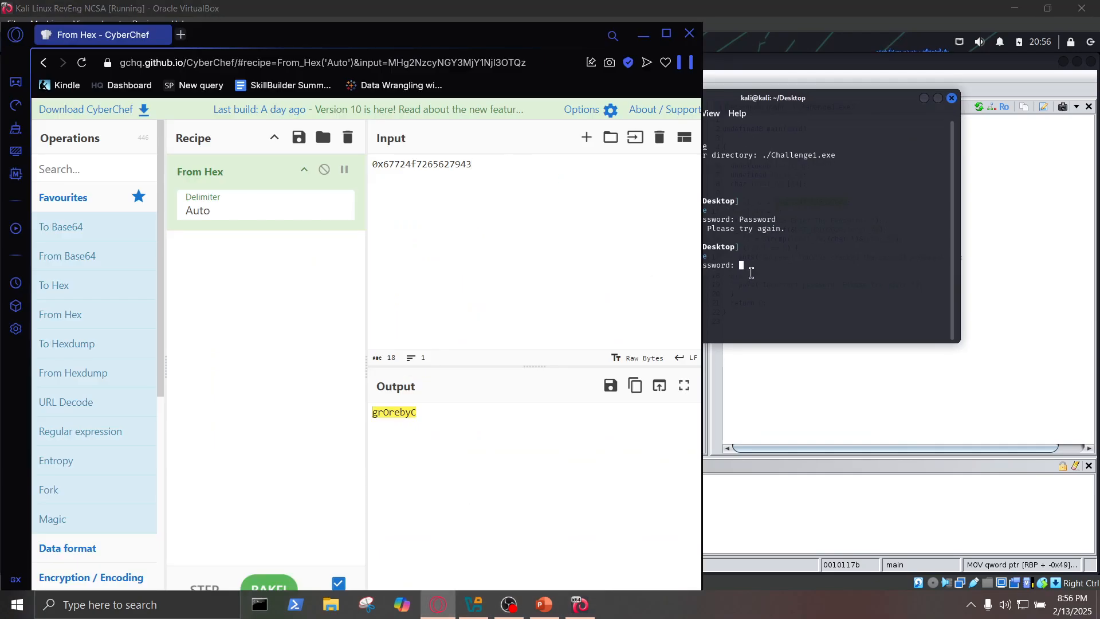
click(754, 281)
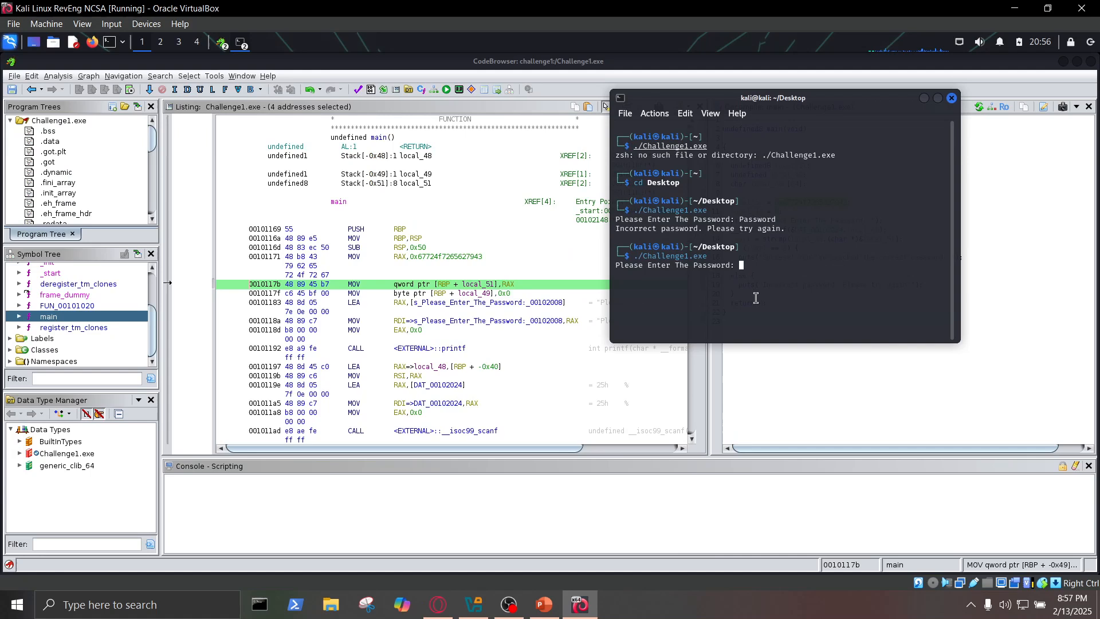
text(grGrebyC)
key(Return)
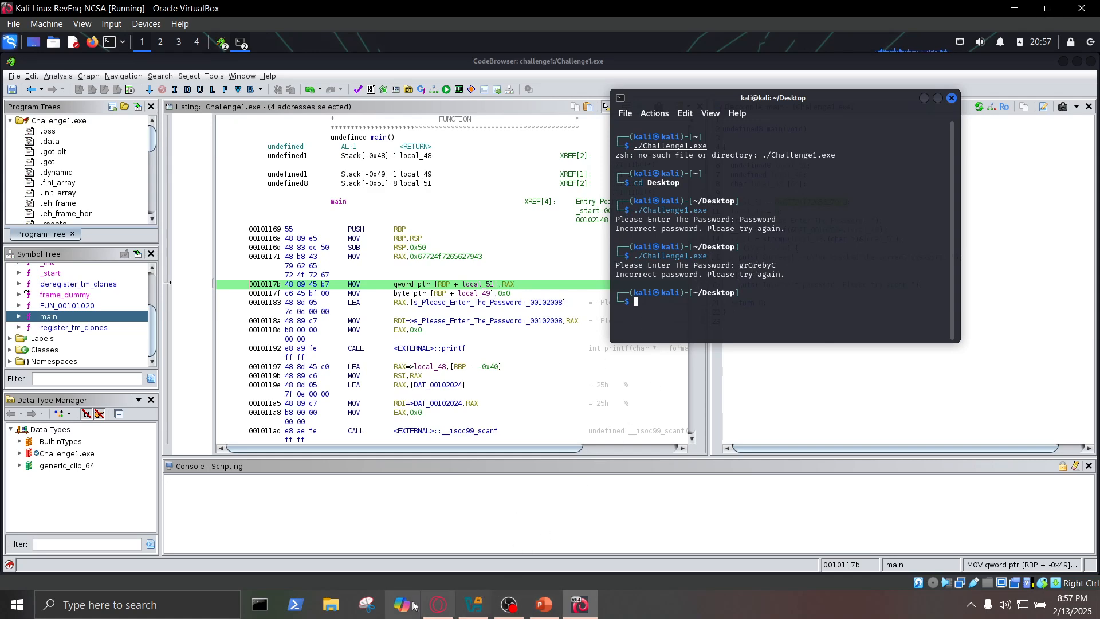
- Move the terminal clear of the CyberChef window and compare the entered password with the decoded output
click(445, 612)
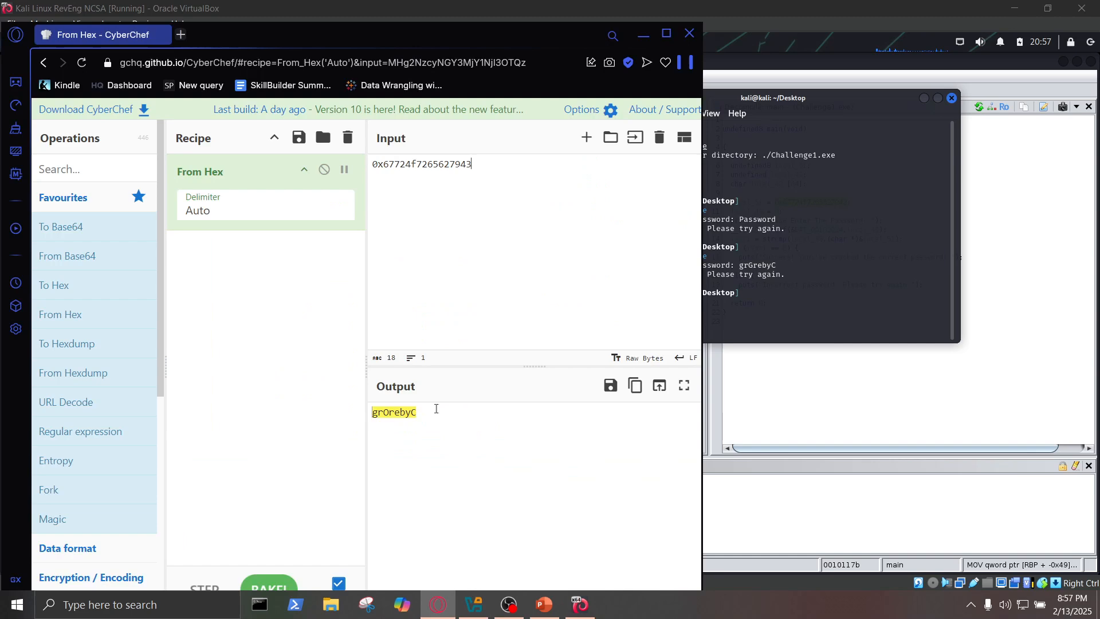
drag(765, 98, 896, 191)
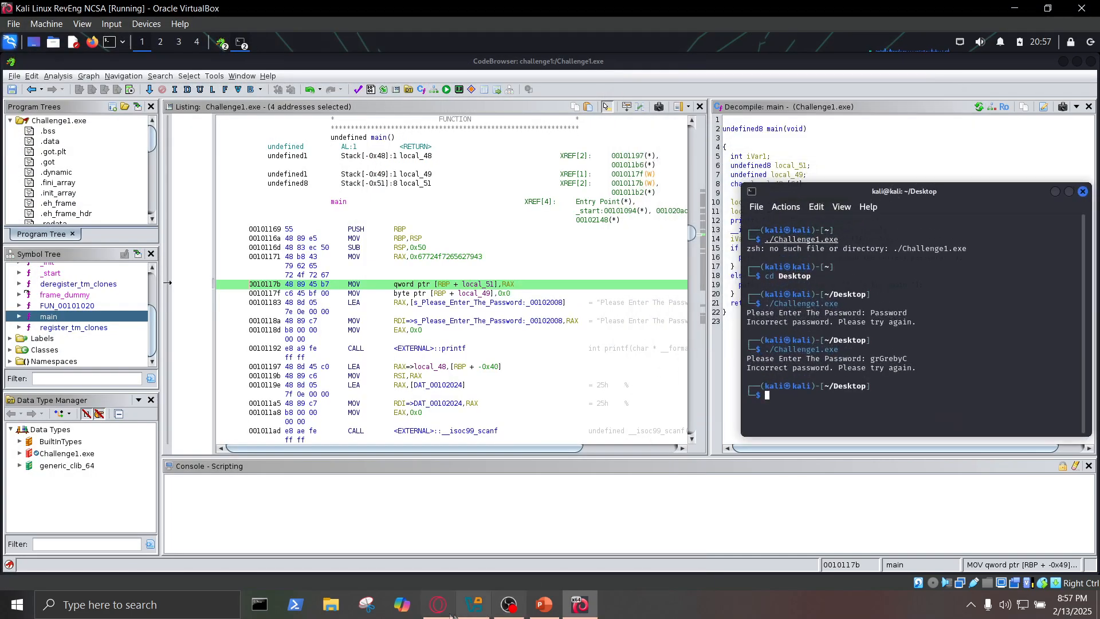
click(438, 604)
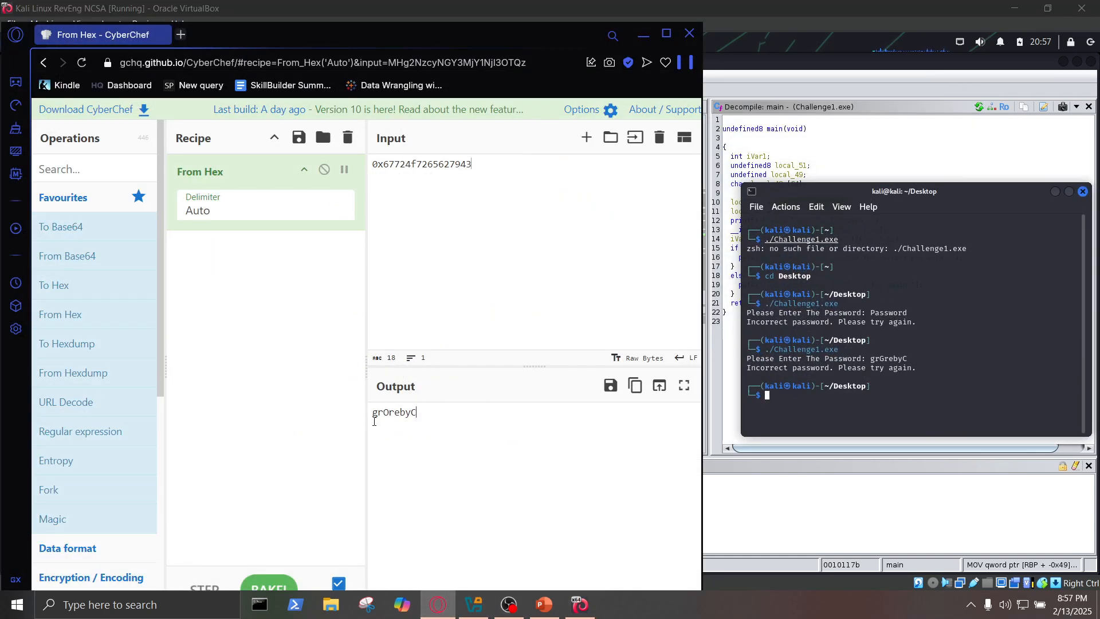
- Write the decoded output's text in reverse order on a new line below the hexadecimal constant as the candidate password, and select it
drag(427, 419, 371, 413)
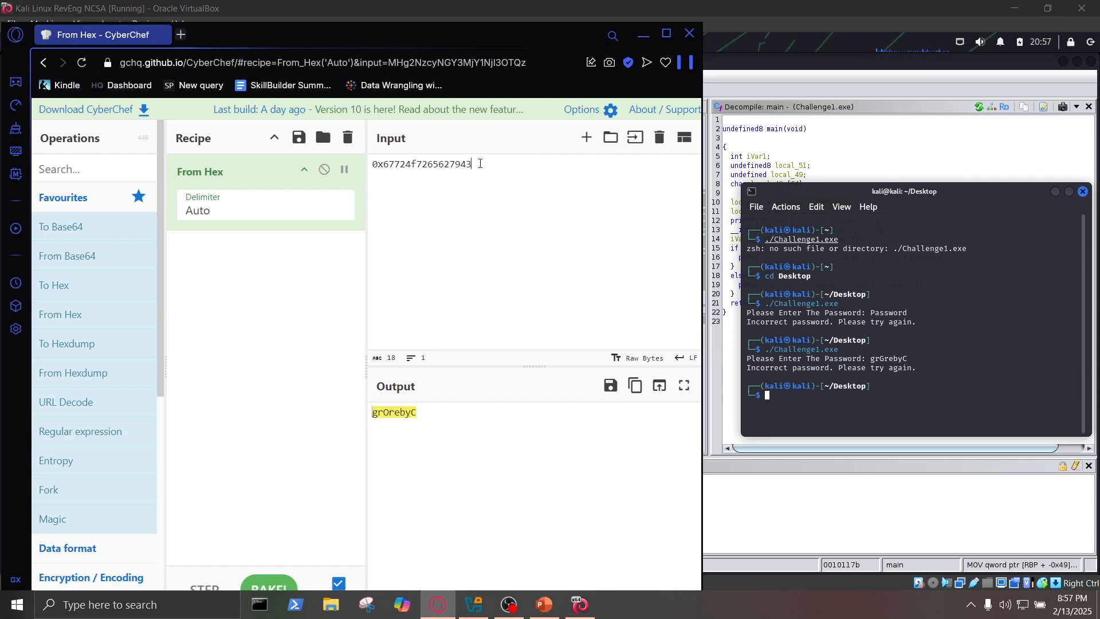
key(Return)
text(CyberOrg)
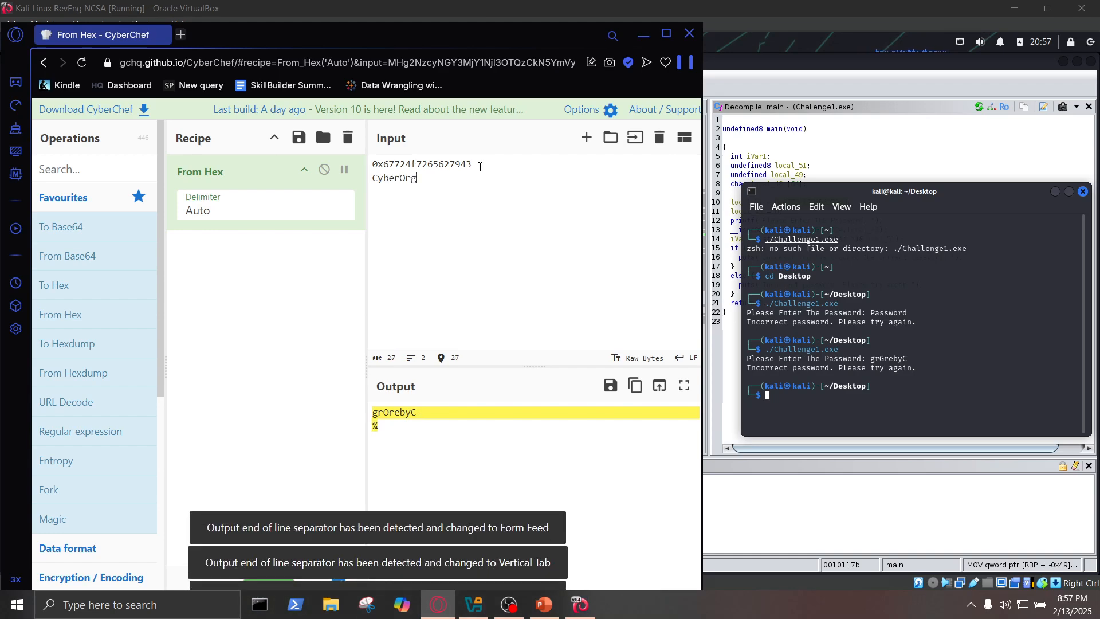
drag(430, 178, 363, 180)
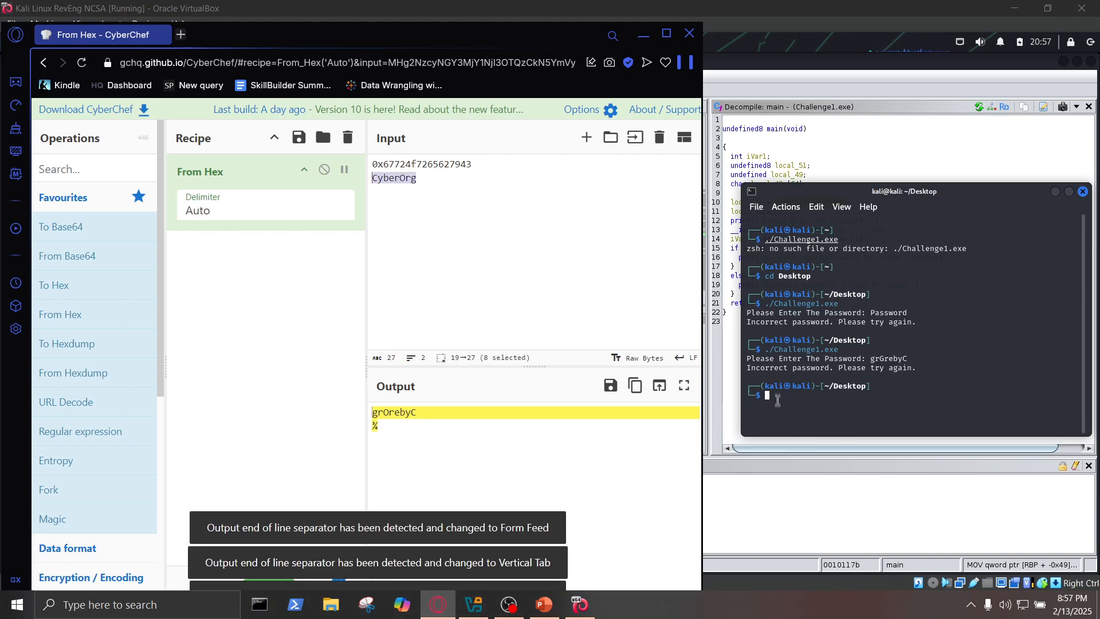
- Run ./Challenge1.exe again in the Desktop terminal and enter the reversed decoded text at the password prompt
click(777, 395)
key(Up)
key(Return)
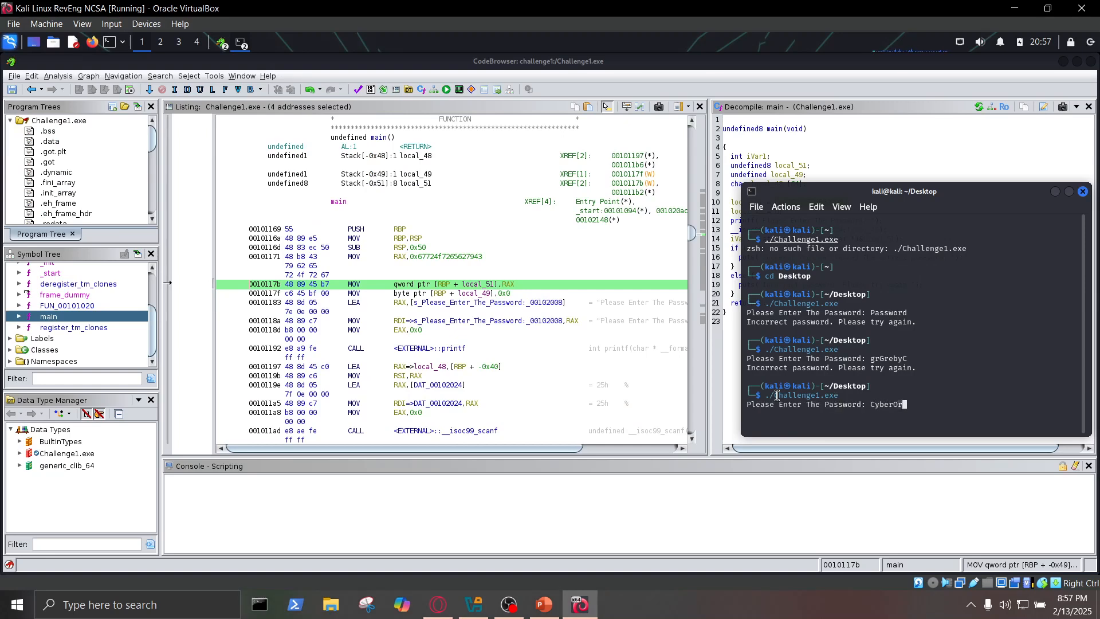
key(Return)
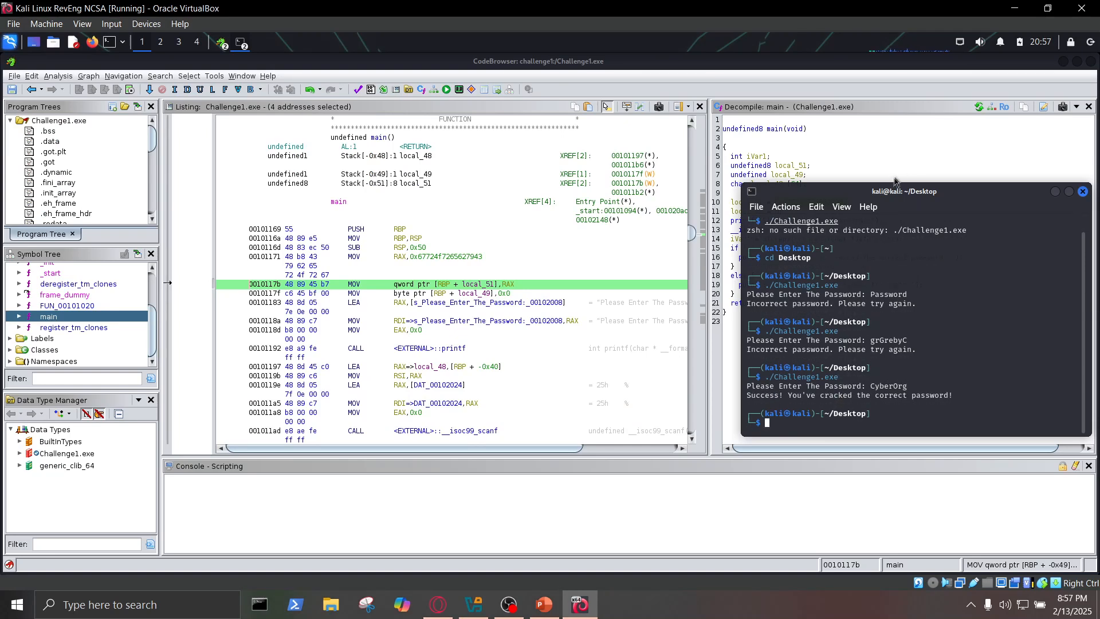
- Move the terminal clear of the decompiled main code and highlight the last password entry to review the accepted attempt
drag(883, 193, 448, 114)
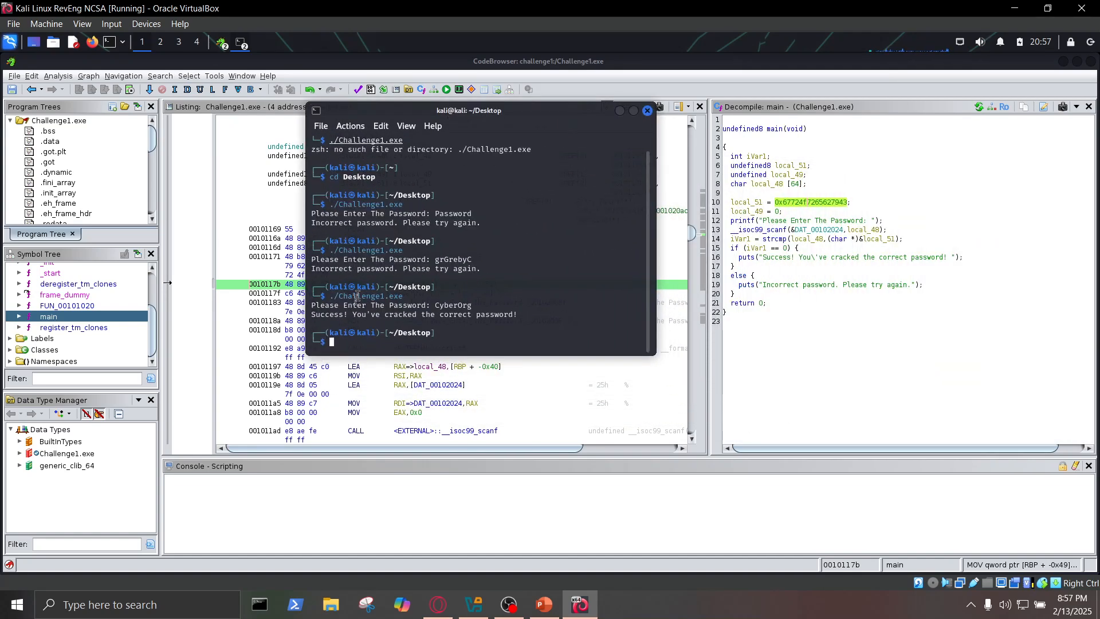
drag(486, 305, 319, 306)
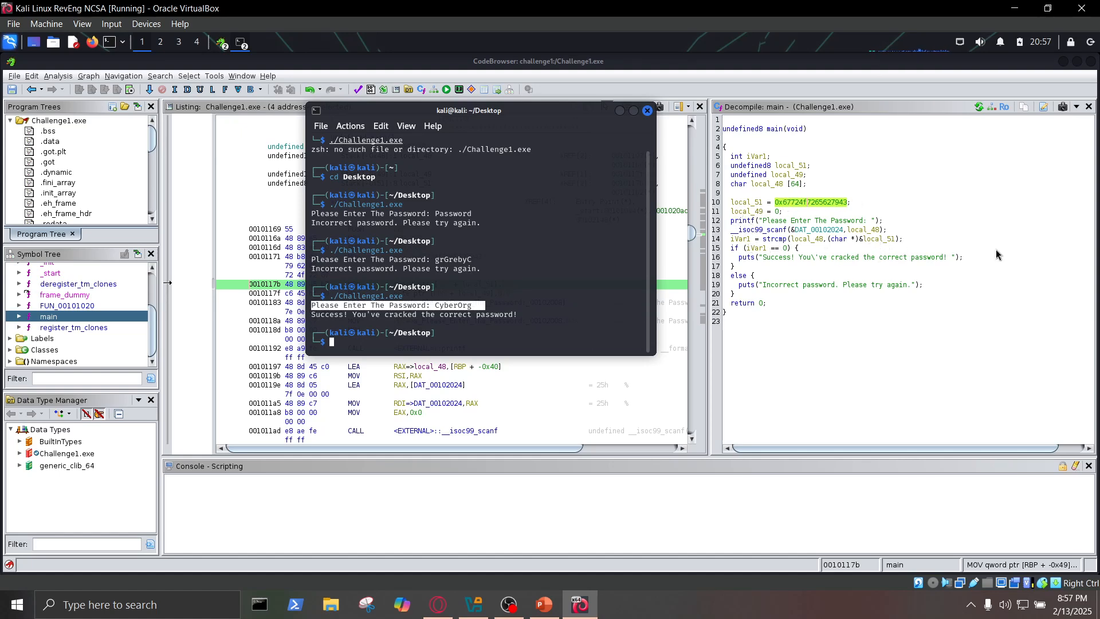
click(342, 344)
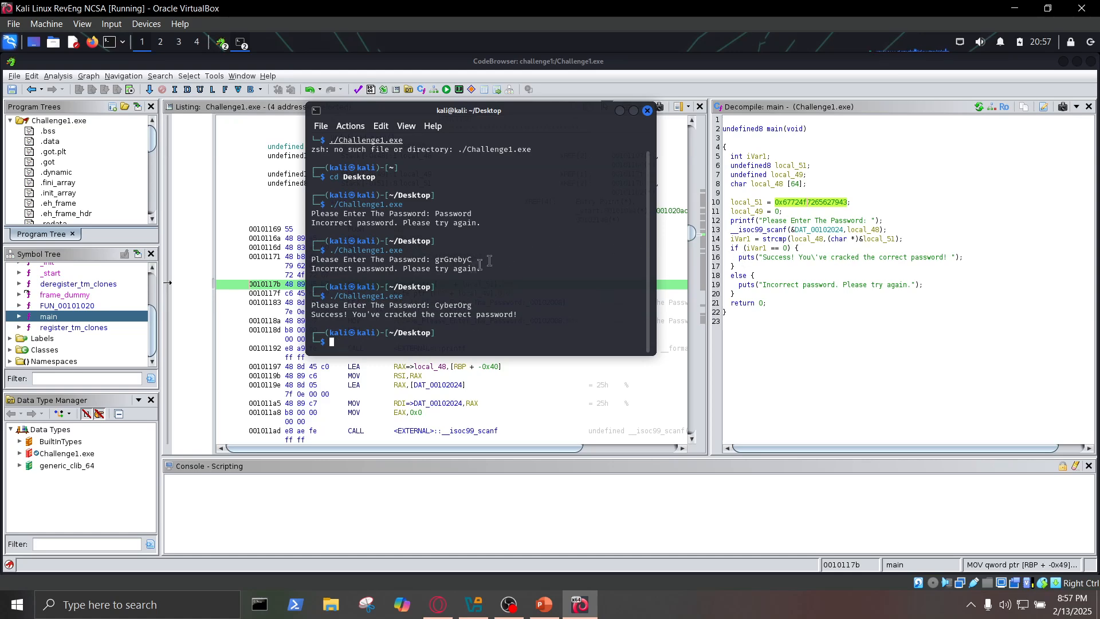
drag(445, 115, 463, 149)
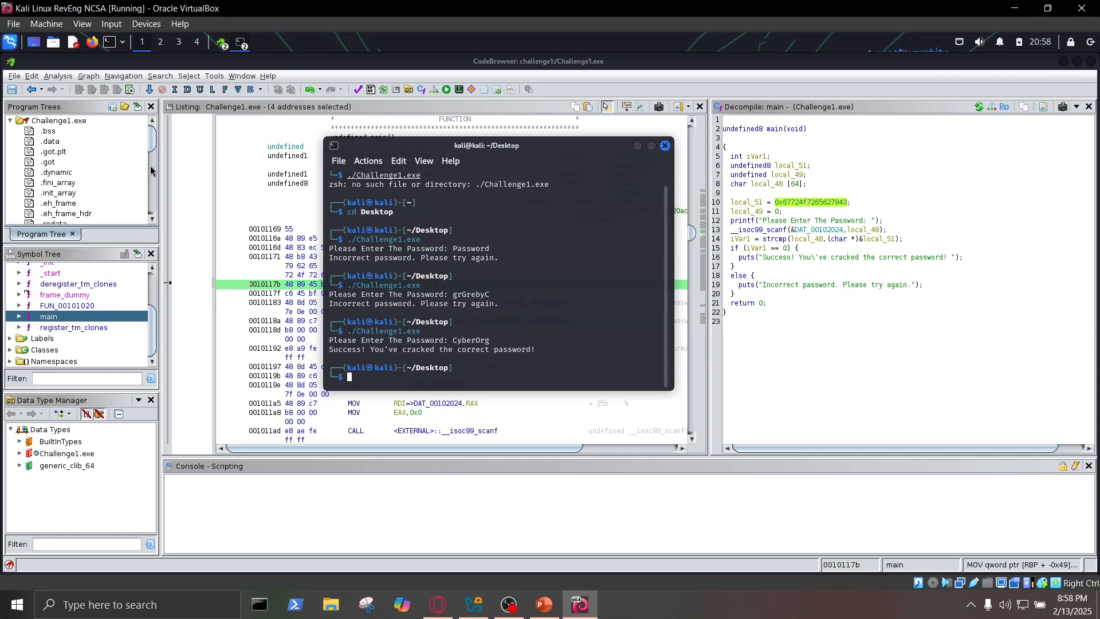
- Close the CodeBrowser, saving the changes to Challenge1.exe, and close the challenge1 project window
click(880, 181)
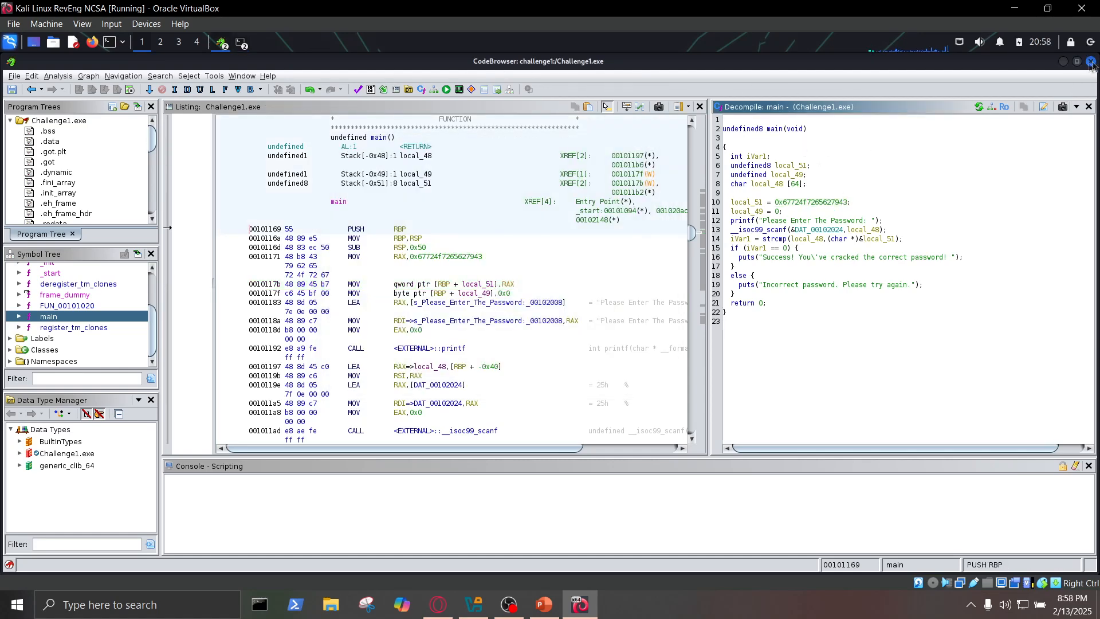
click(1093, 61)
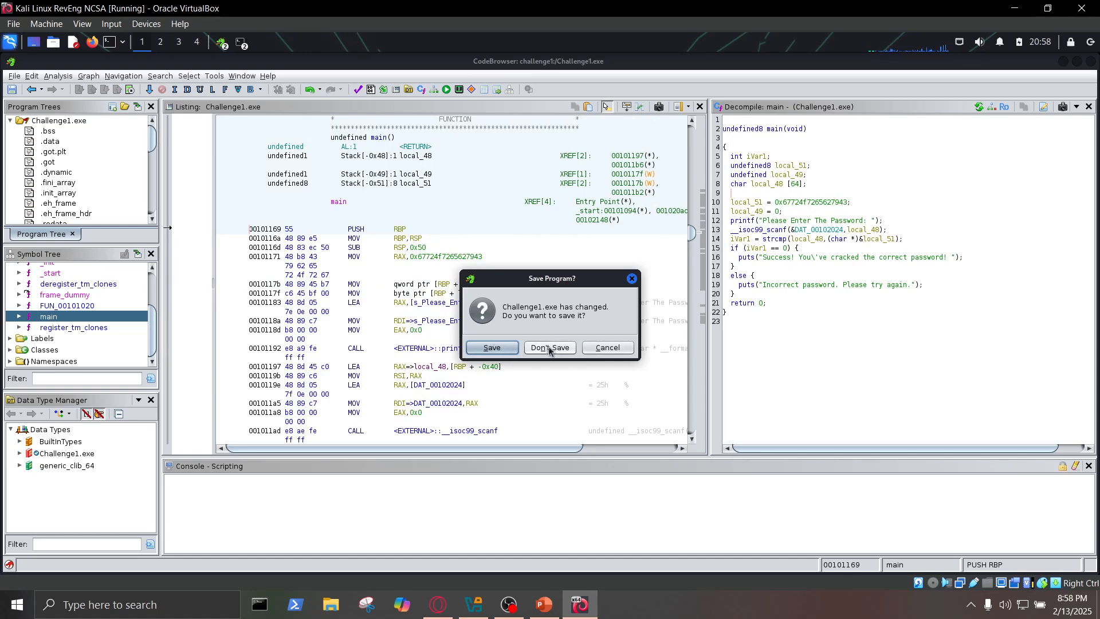
click(492, 354)
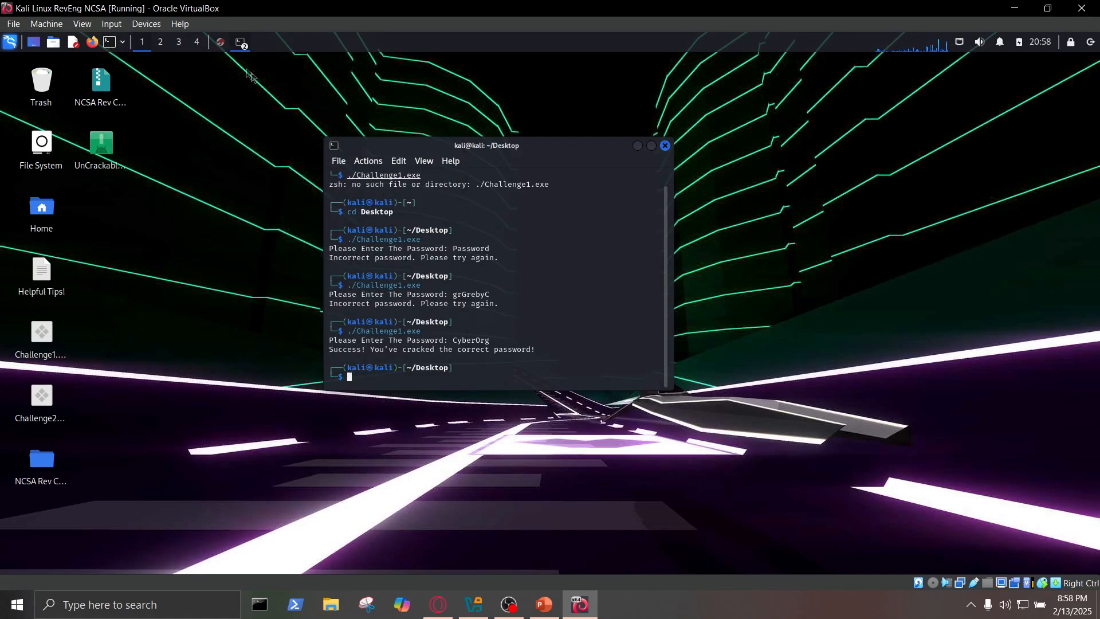
click(221, 43)
click(852, 89)
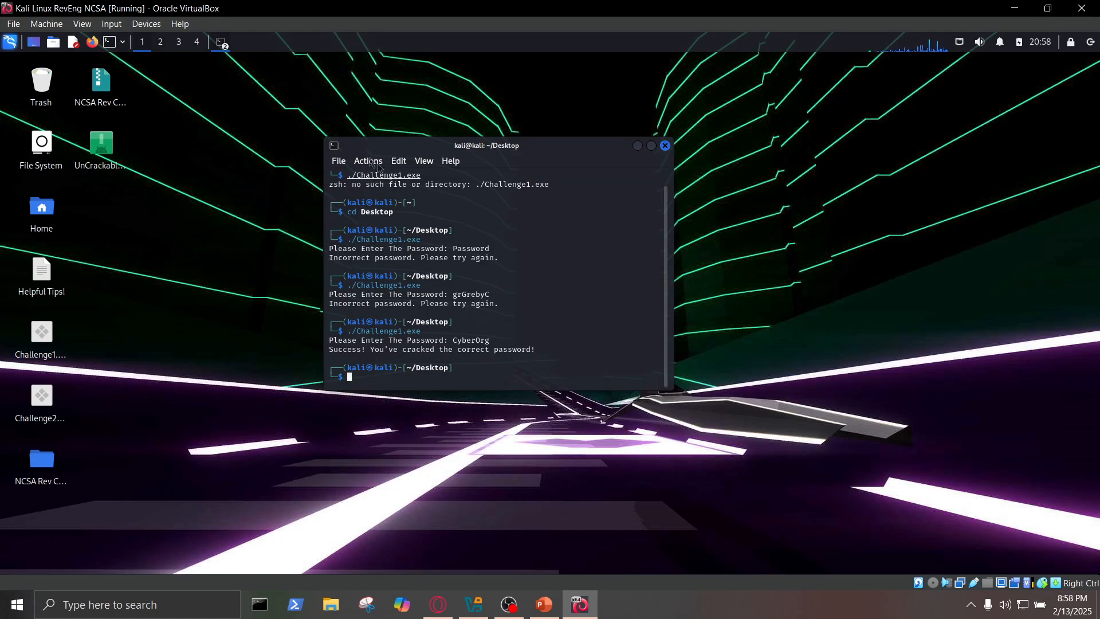
- Rerun the ghidraRun command in the home-directory terminal to relaunch Ghidra, and dismiss the Tip of the Day
click(223, 46)
click(252, 60)
key(Up)
key(Return)
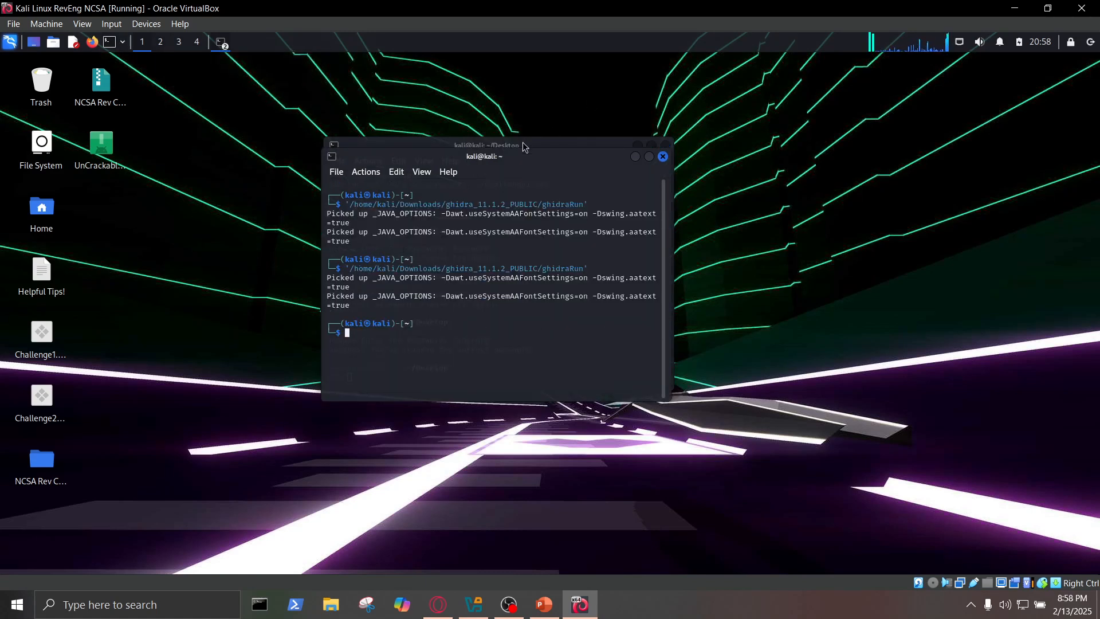
click(523, 139)
drag(494, 146, 658, 139)
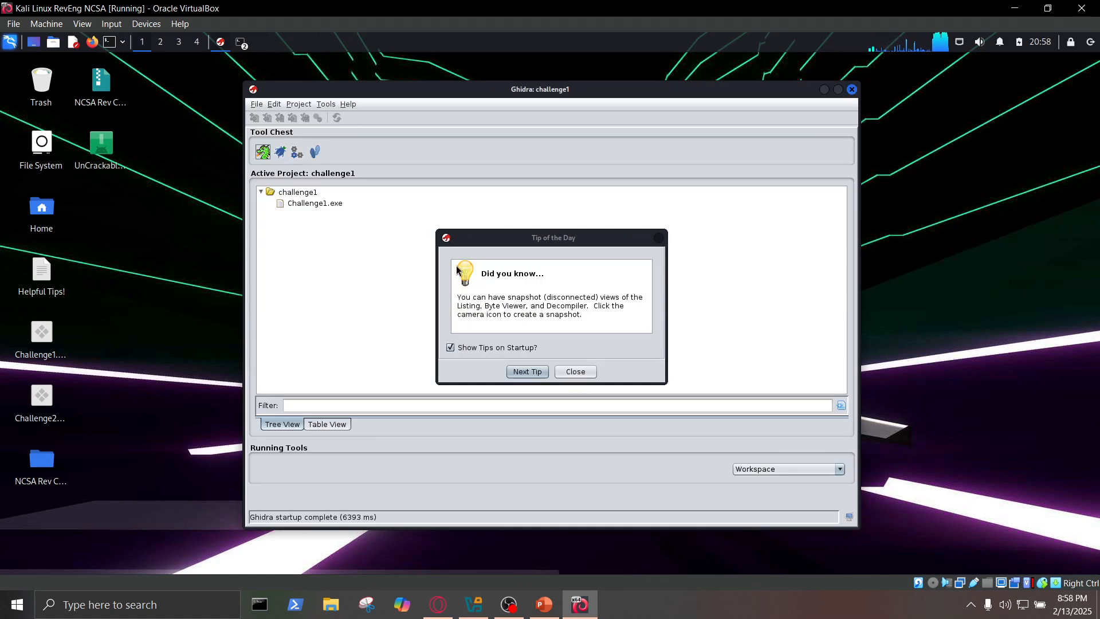
click(575, 372)
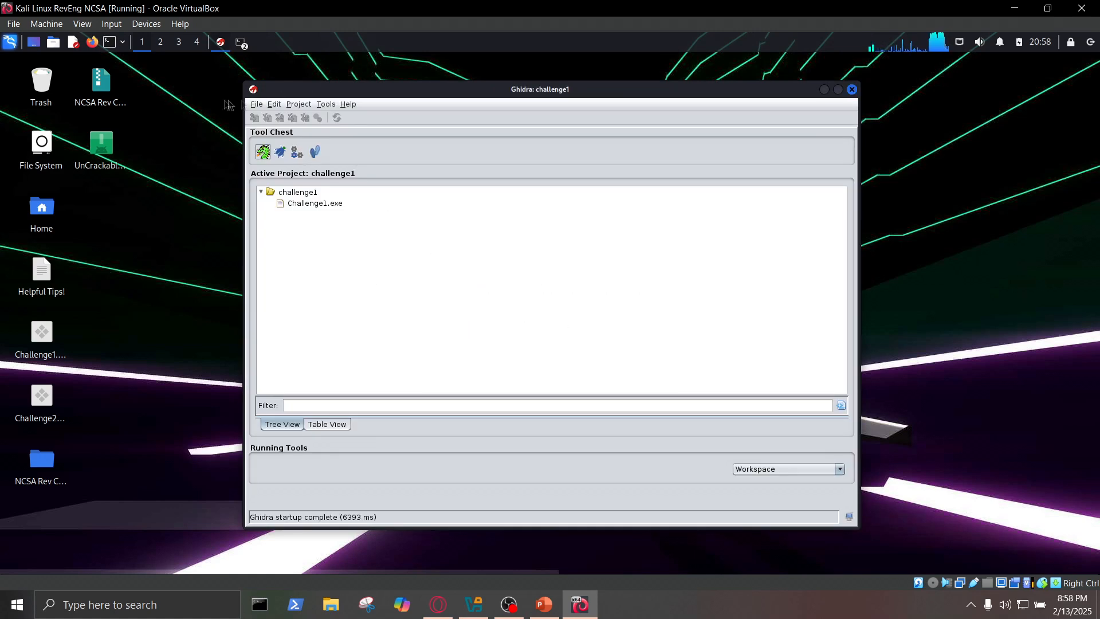
- Create a non-shared Ghidra project named Challenge2 in /home/kali/Documents
click(256, 106)
click(279, 118)
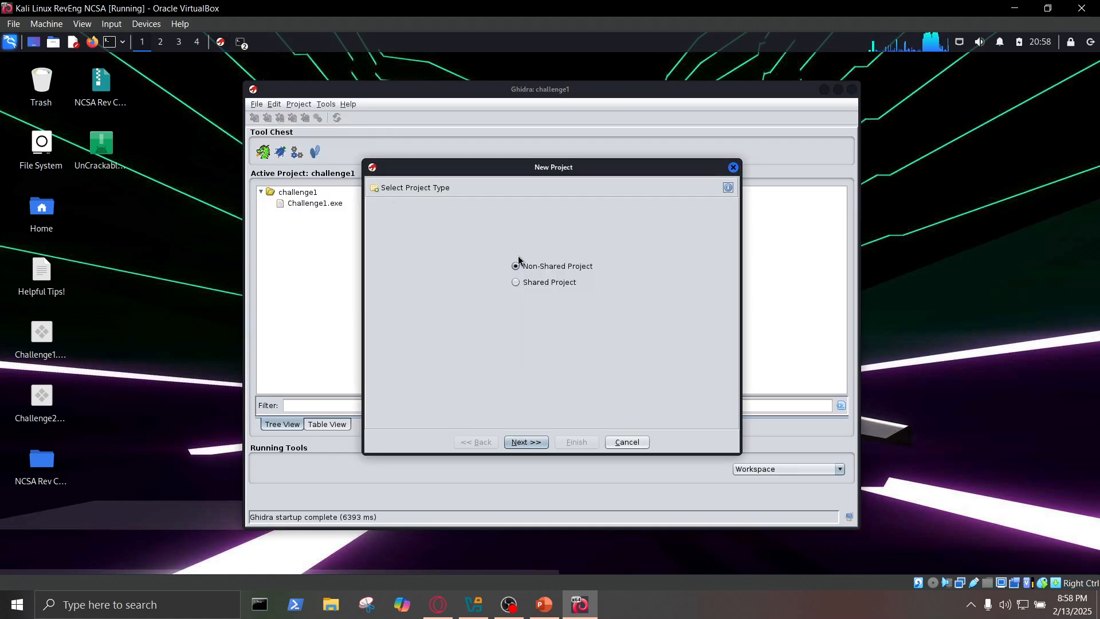
click(526, 442)
click(540, 274)
text(Cha)
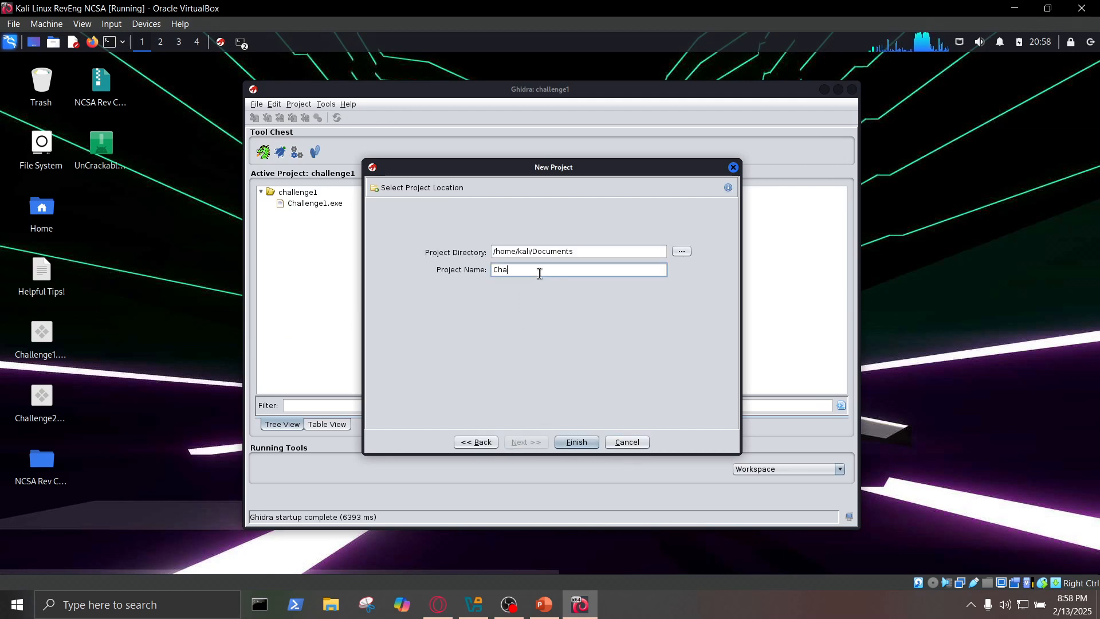
text(llenge21)
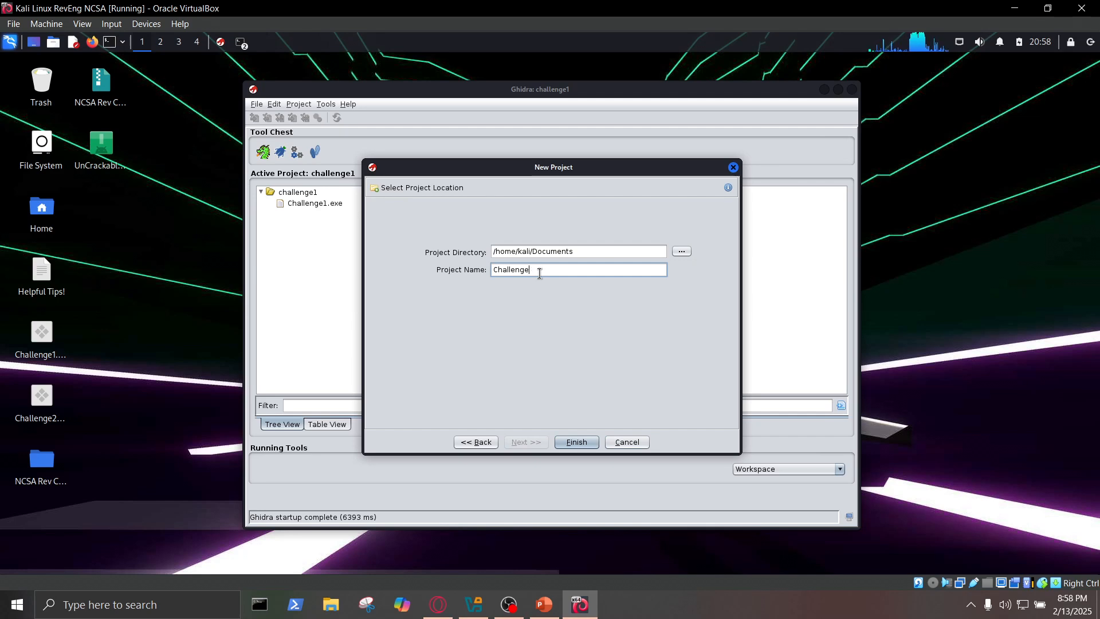
click(577, 442)
- Import Challenge2.exe from the Desktop into the project, keeping the ELF format and x86:LE:64:default:gcc language
click(256, 105)
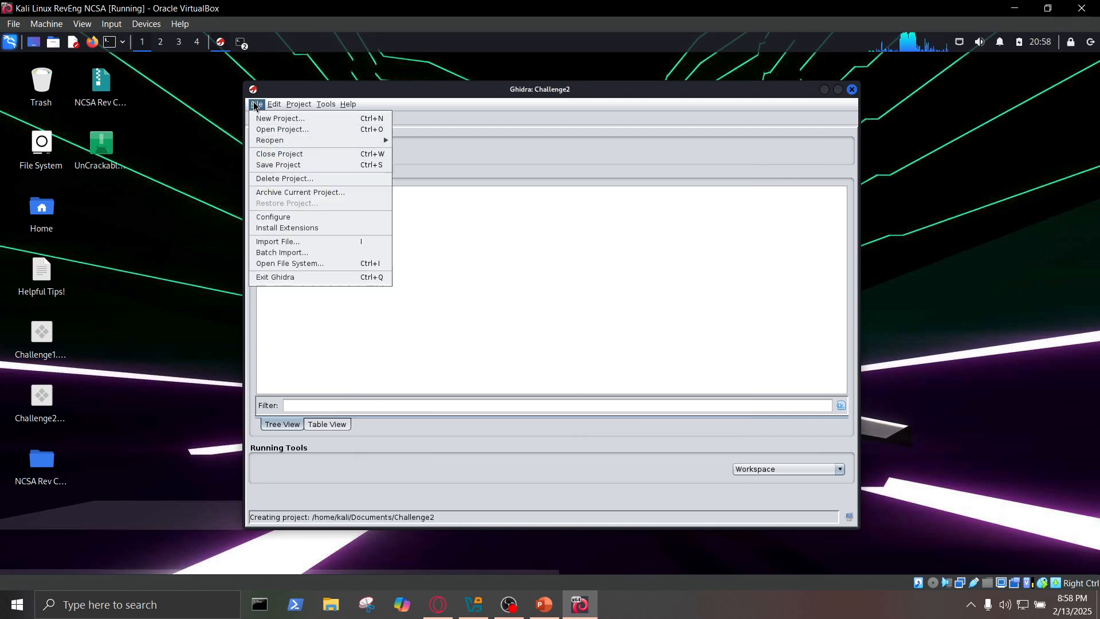
click(285, 242)
click(425, 207)
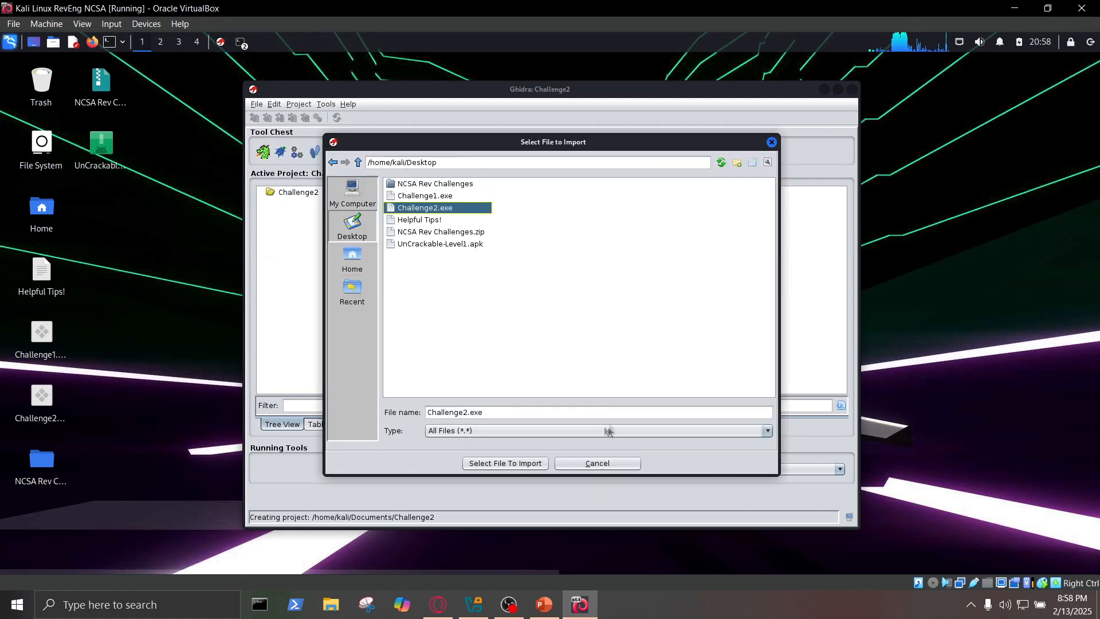
click(519, 463)
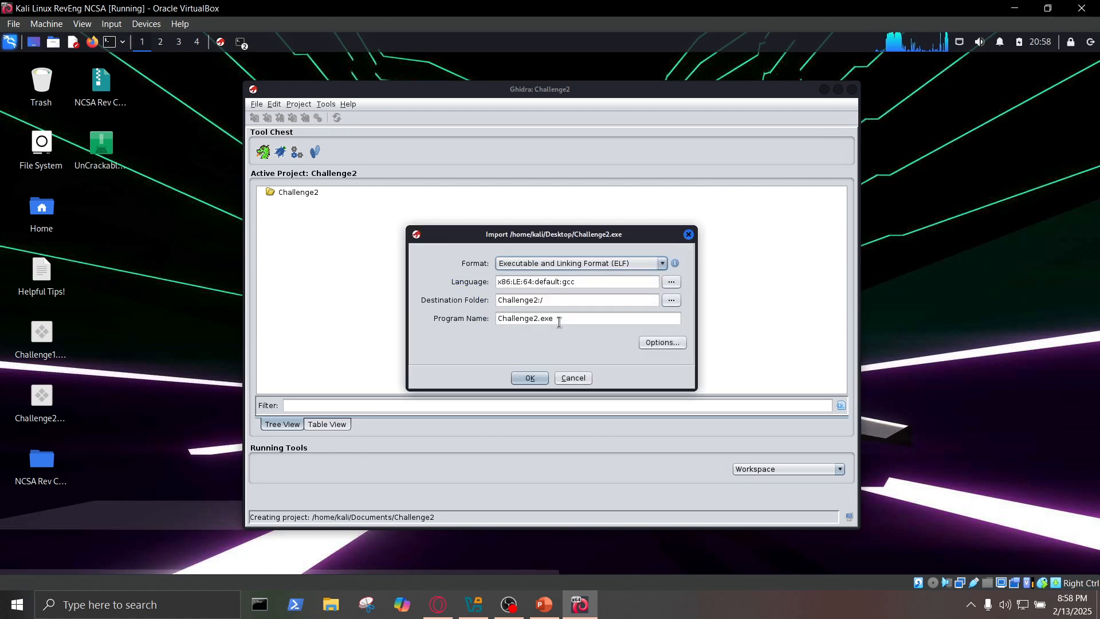
click(529, 377)
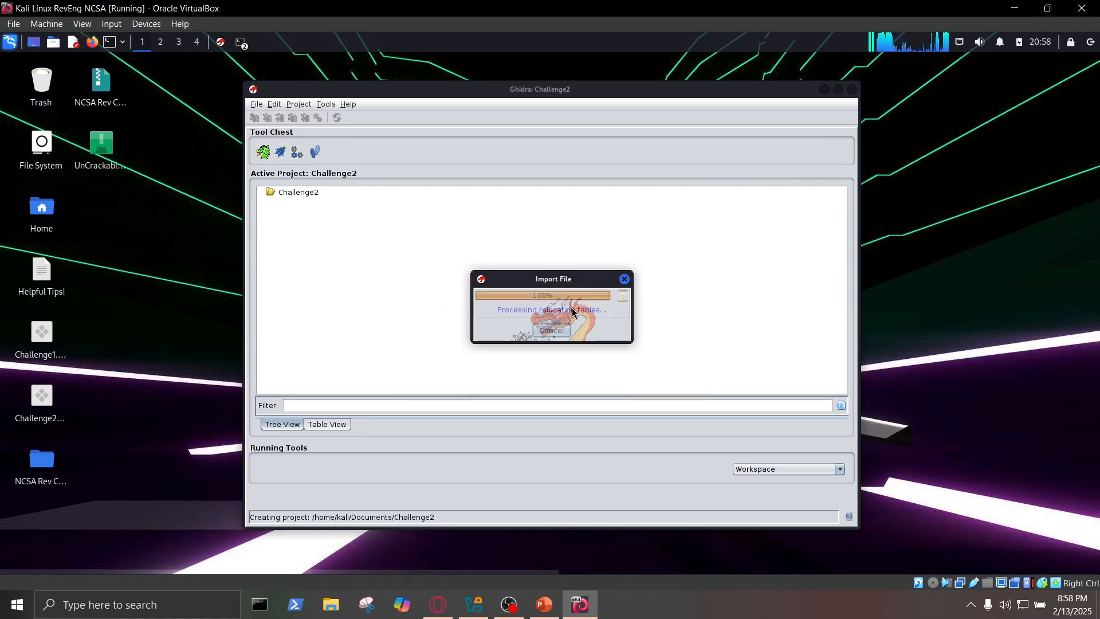
click(551, 539)
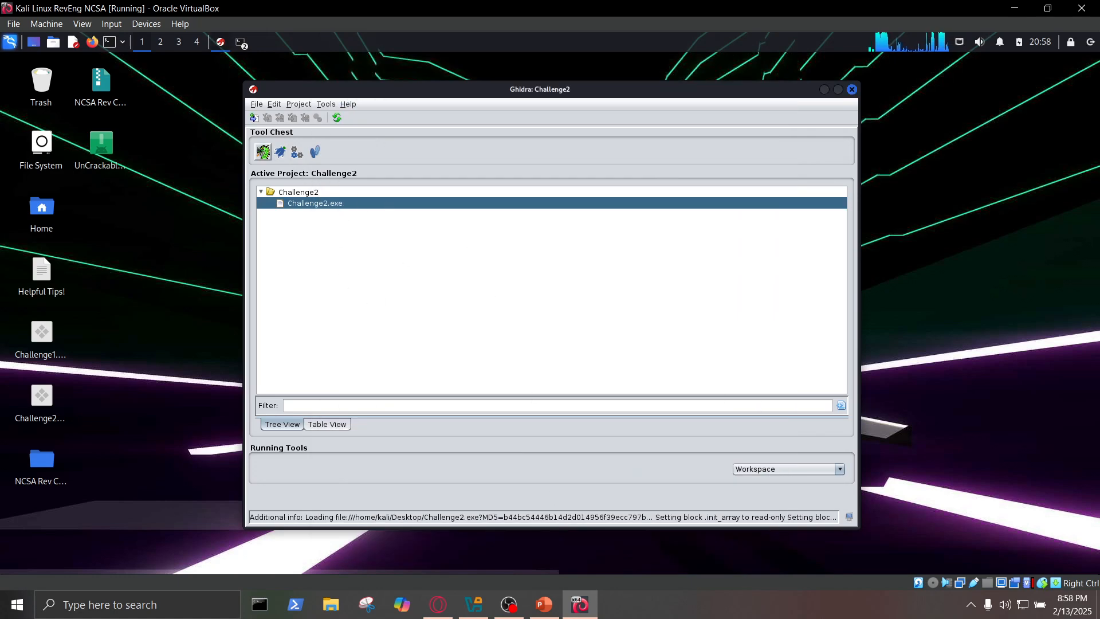
- Launch an empty CodeBrowser from the Tool Chest and minimize the Challenge2 project window
drag(262, 155, 542, 290)
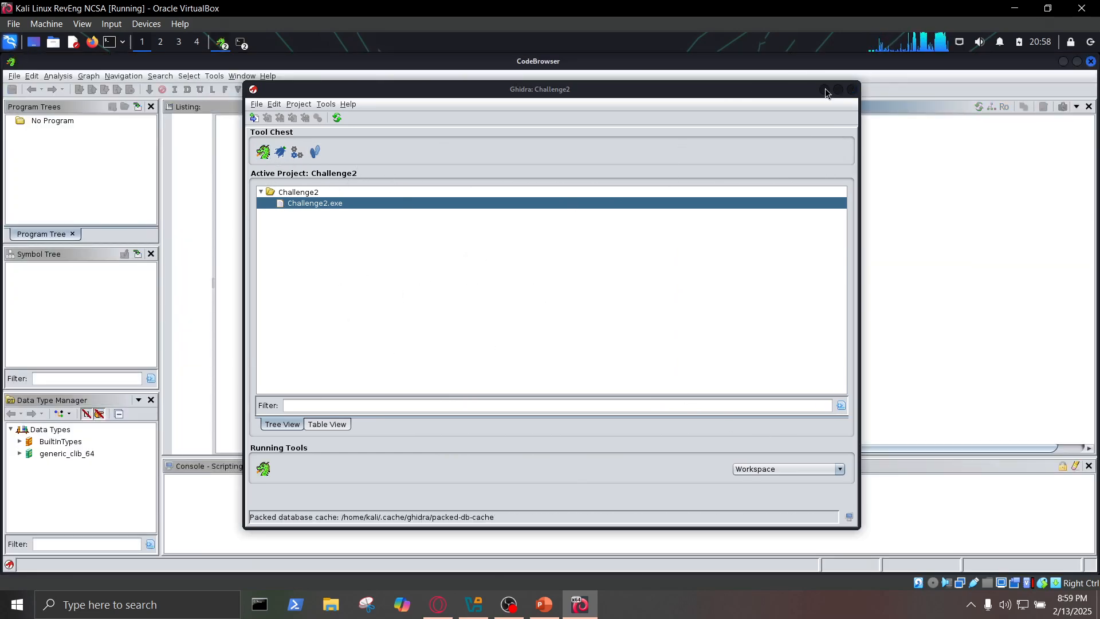
click(825, 90)
click(14, 75)
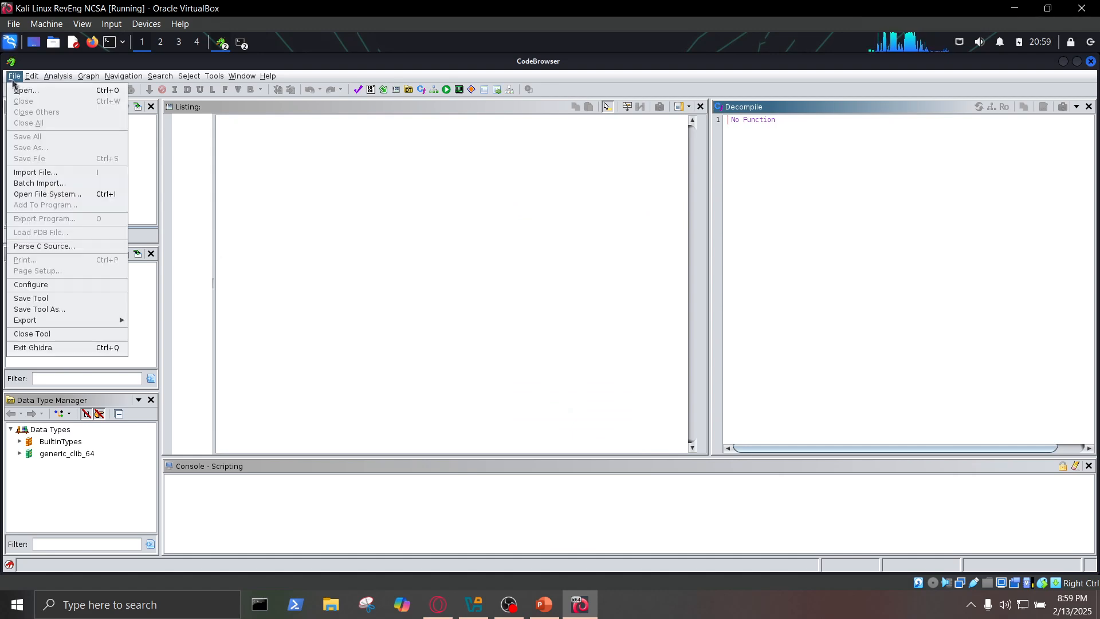
click(52, 174)
click(614, 476)
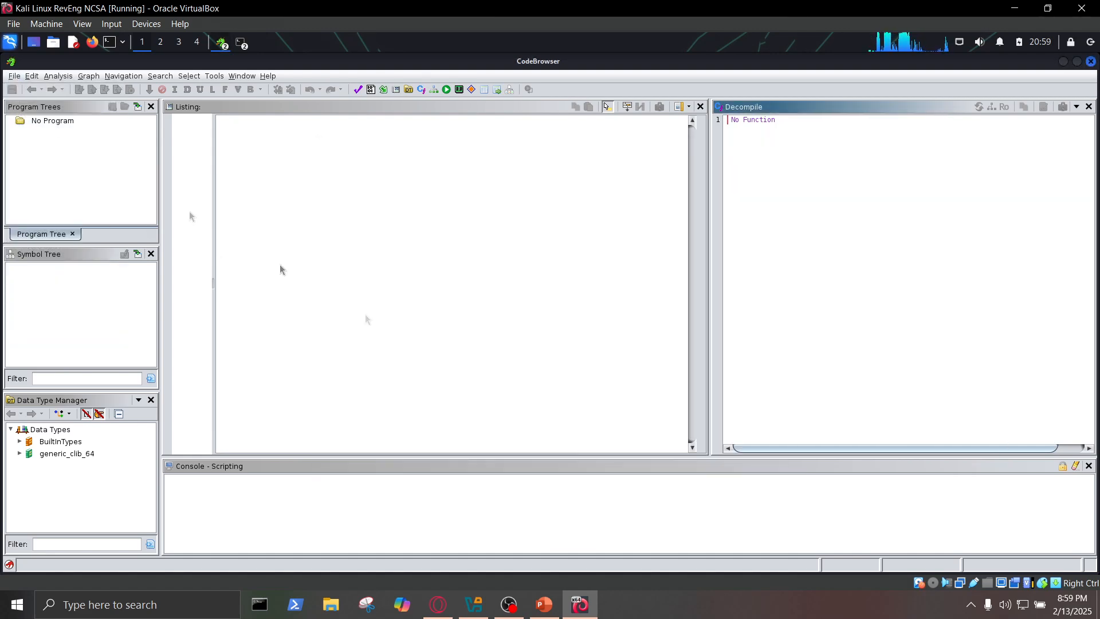
- Open Challenge2.exe from the Challenge2 project in the CodeBrowser and analyze it with the Standard Defaults analyzers
click(14, 76)
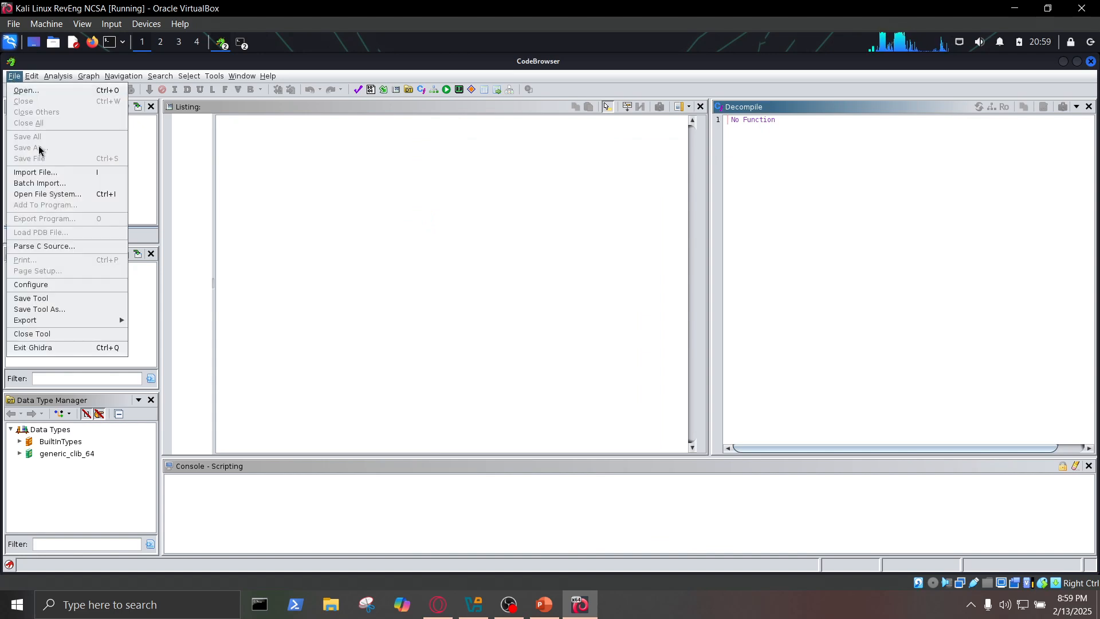
click(25, 90)
click(505, 220)
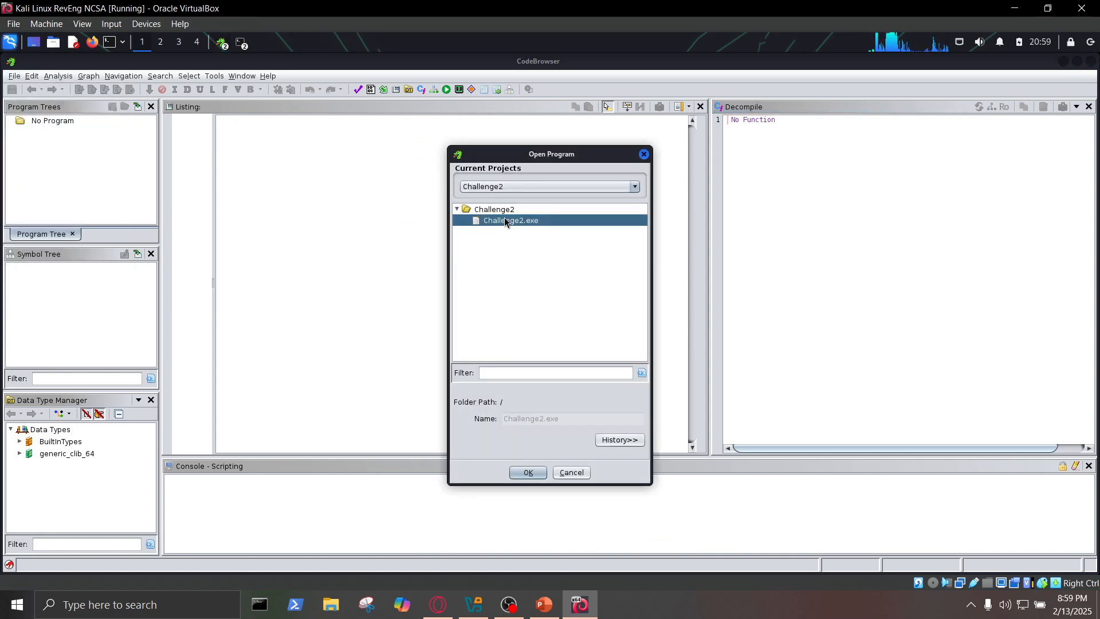
click(529, 471)
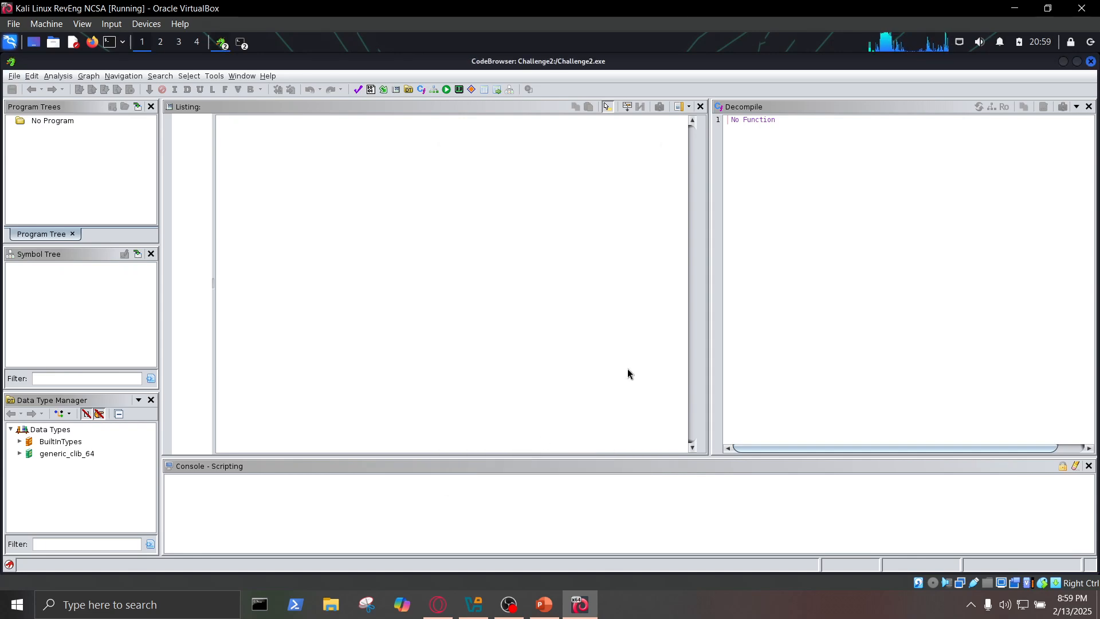
click(423, 348)
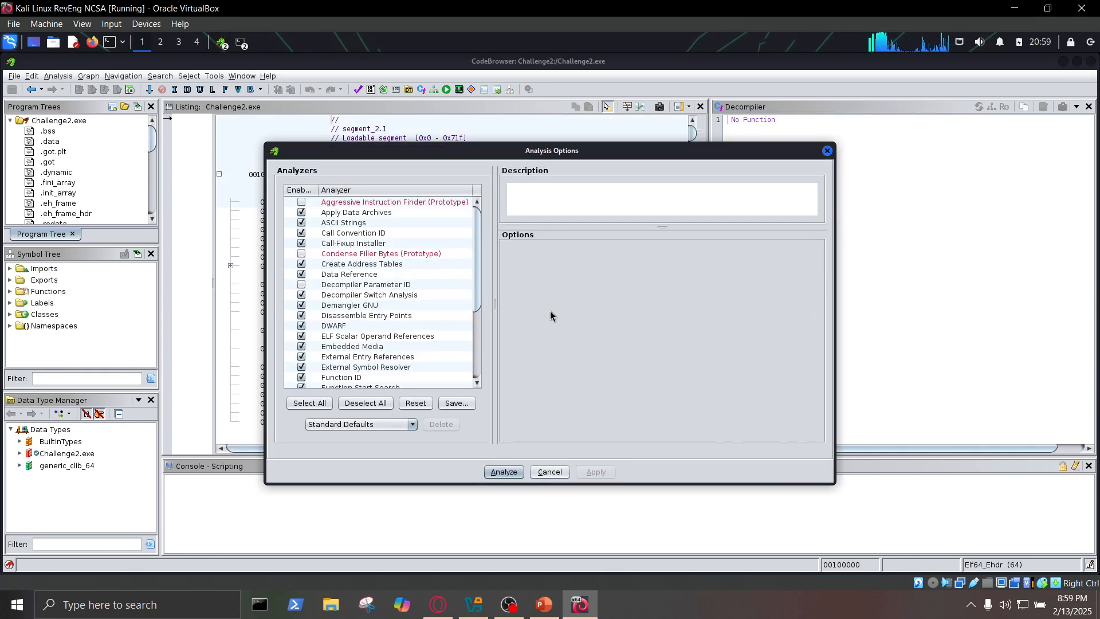
click(503, 471)
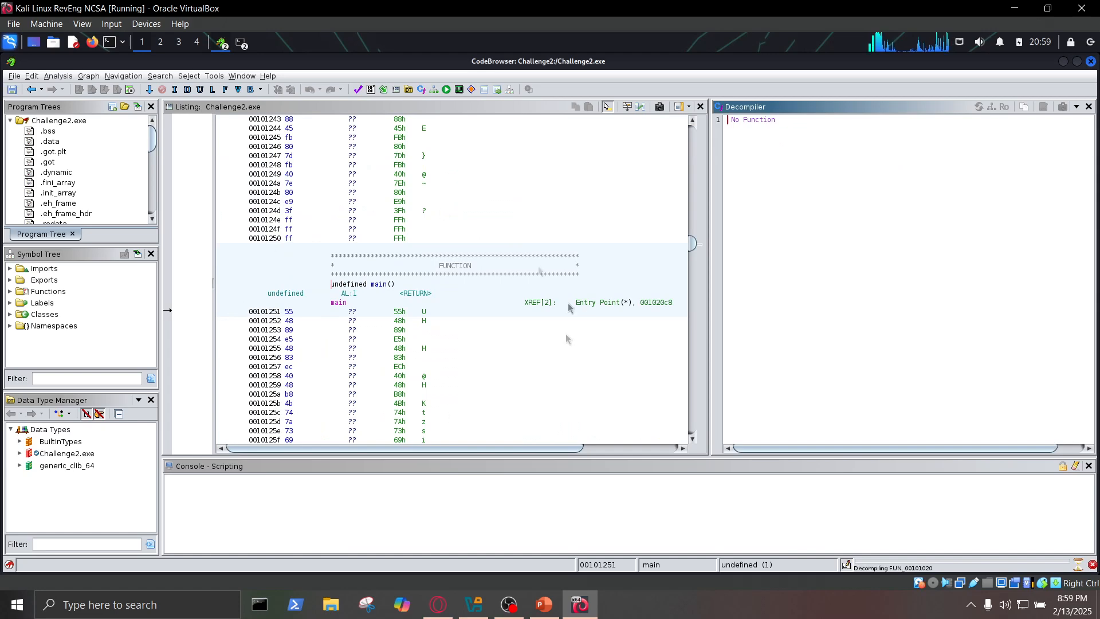
- Expand the Functions folder in the Symbol Tree and select the main function of Challenge2.exe to show its decompiled code
click(10, 291)
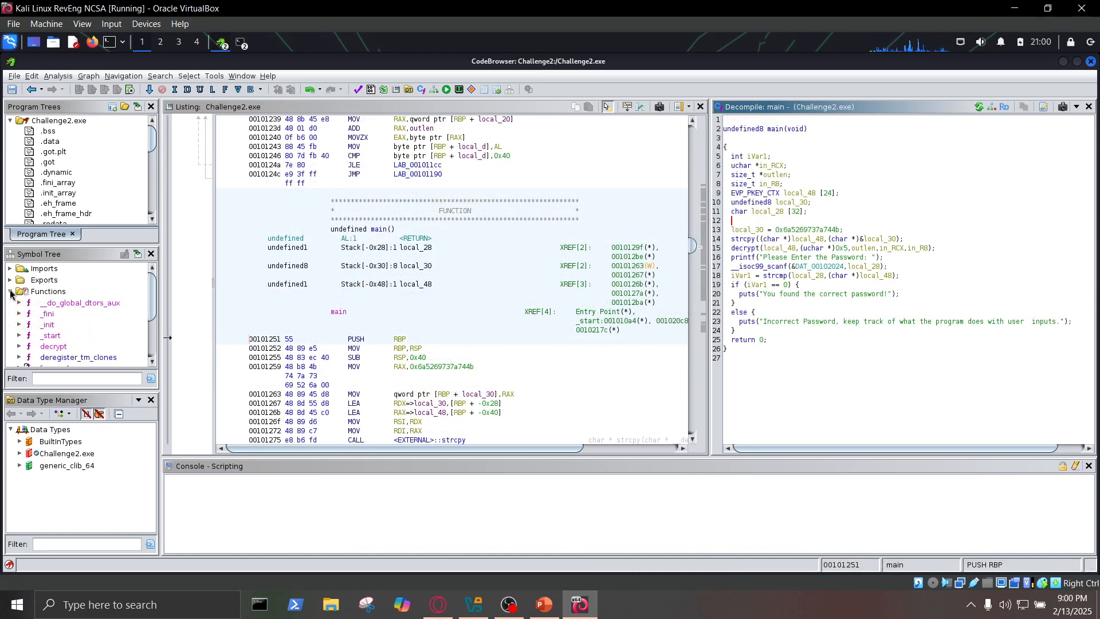
click(57, 295)
scroll(54, 320, down, 2)
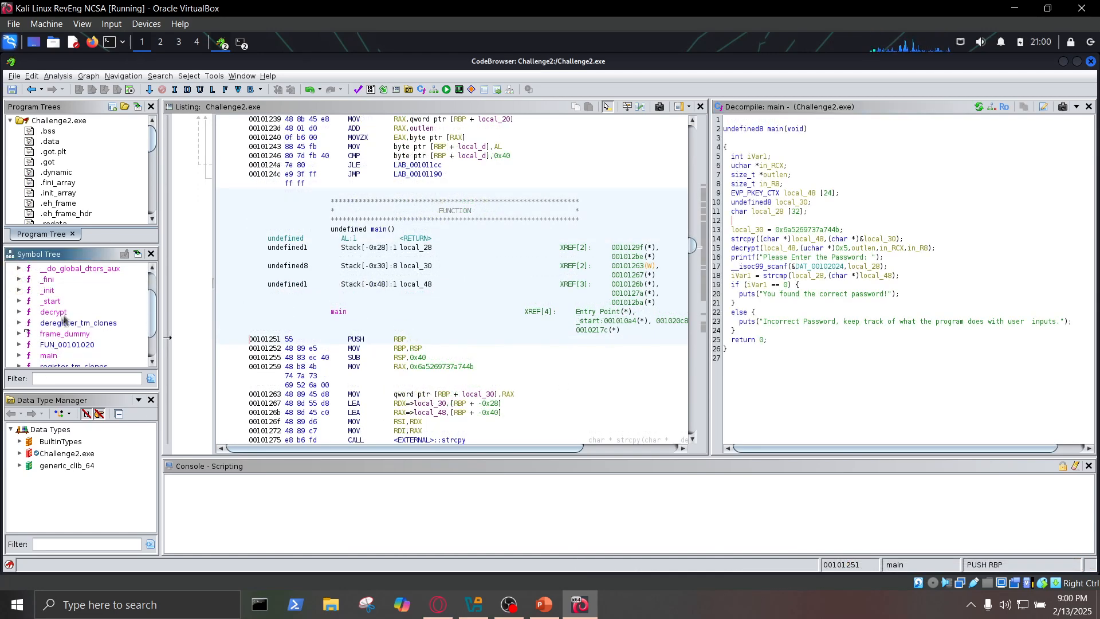
click(51, 324)
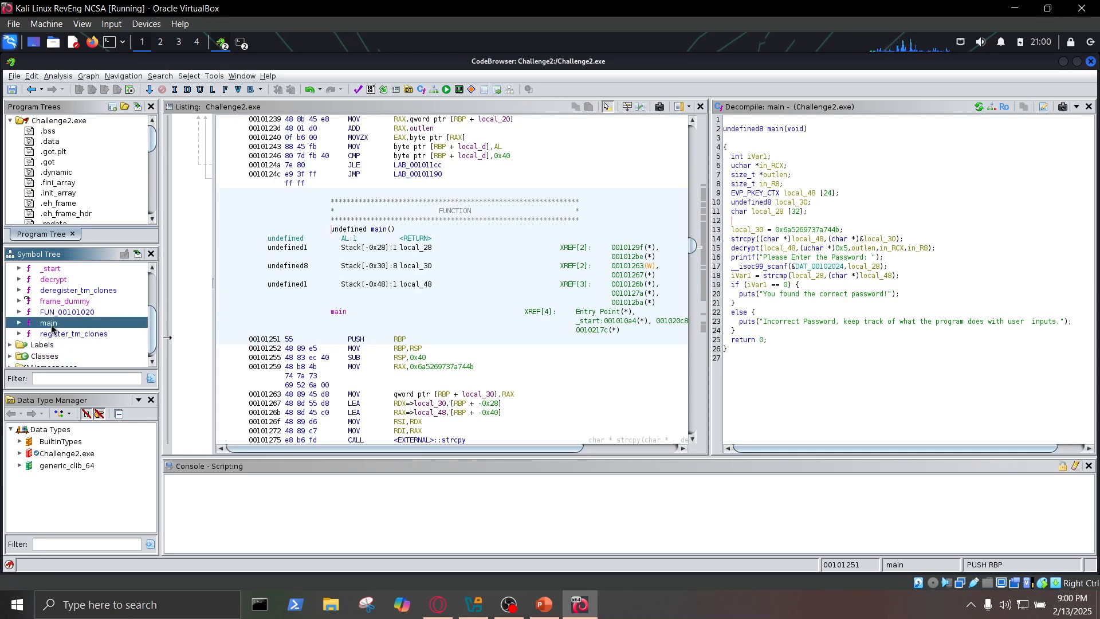
- Examine main's variable declarations and the code leading to the correct-password and incorrect-password messages in the decompiled view
click(790, 321)
click(763, 340)
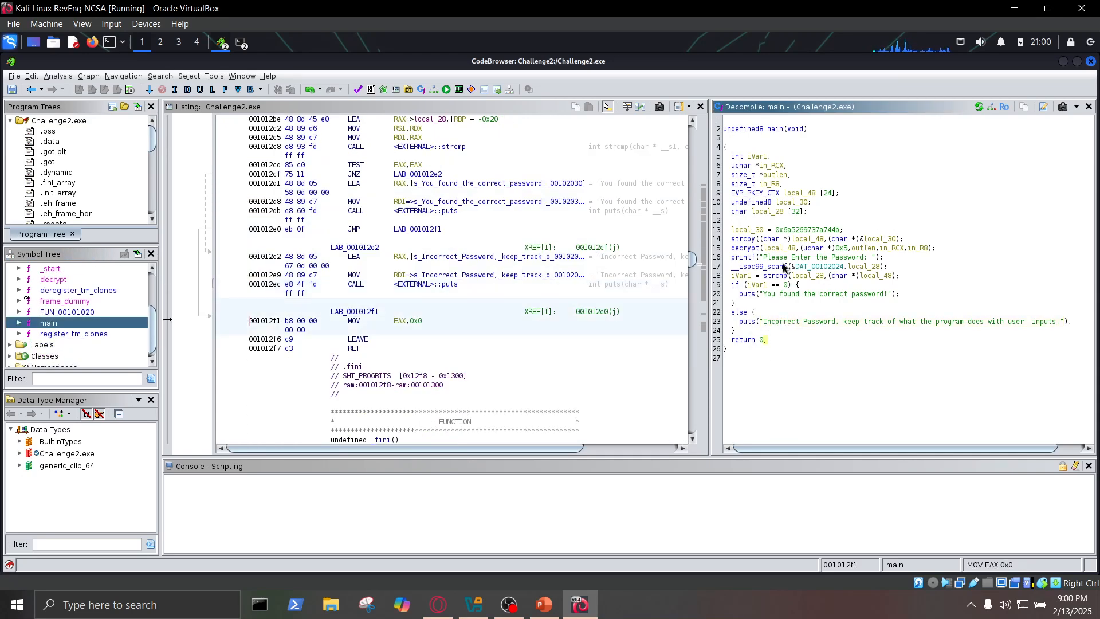
click(912, 296)
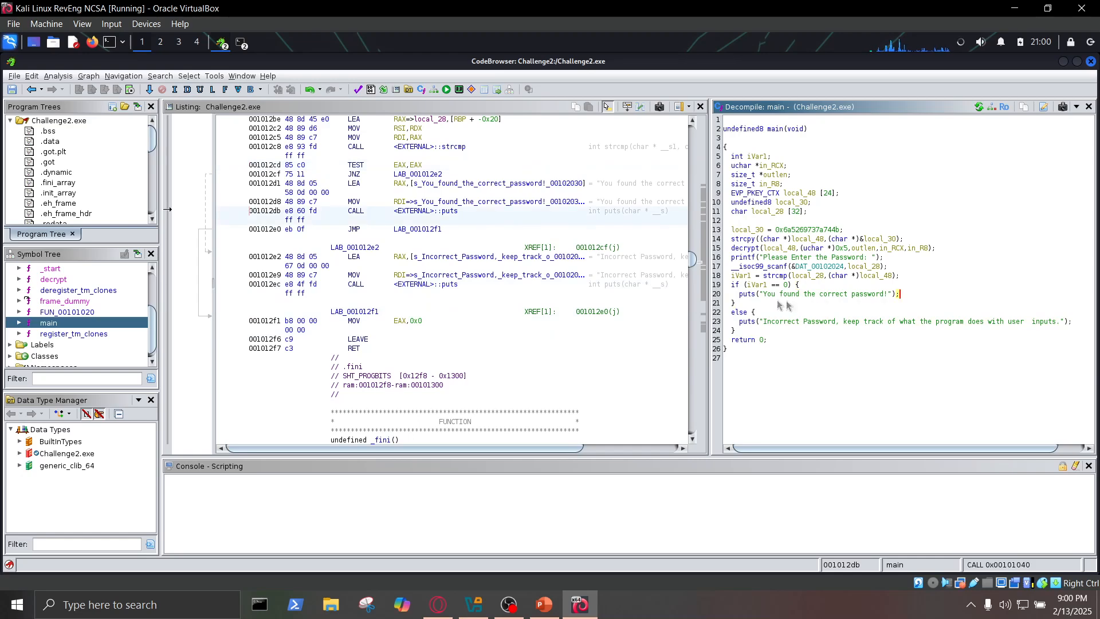
drag(739, 157, 827, 217)
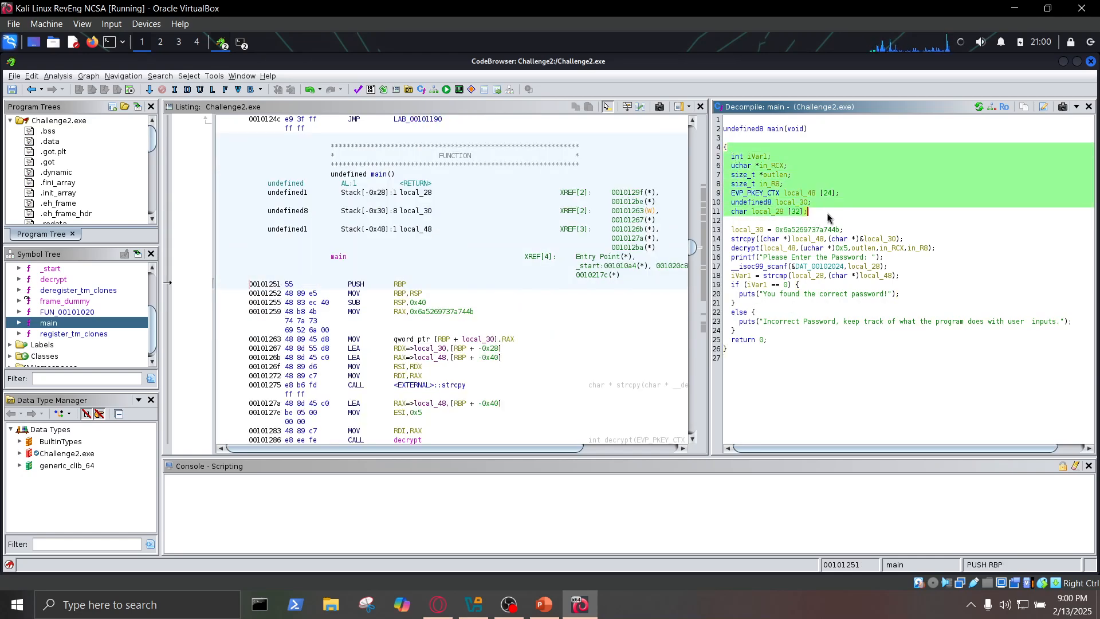
click(733, 229)
drag(735, 234, 917, 302)
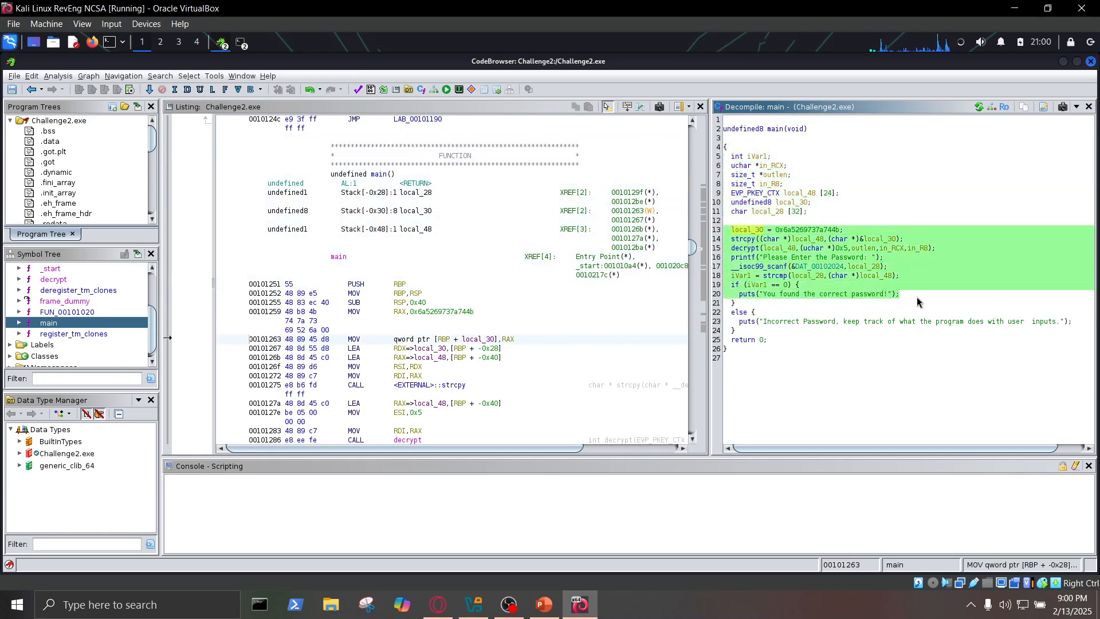
click(911, 295)
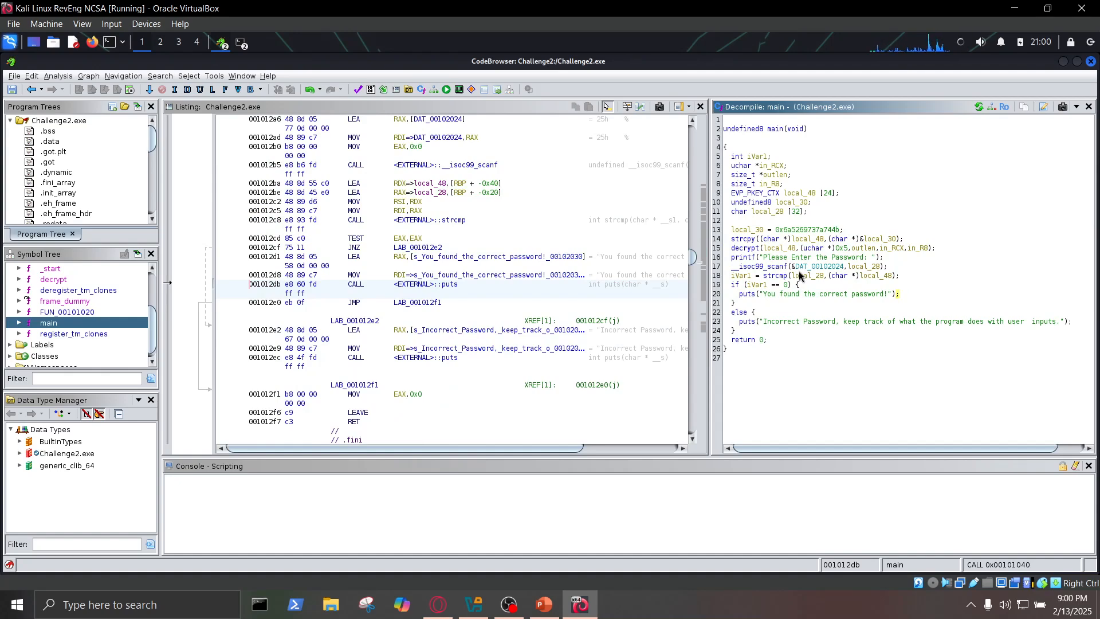
- Trace the hex constant assigned to local_30 through the strcpy call into the decrypt call in main
click(761, 230)
drag(765, 231, 841, 230)
mouse_move(805, 231)
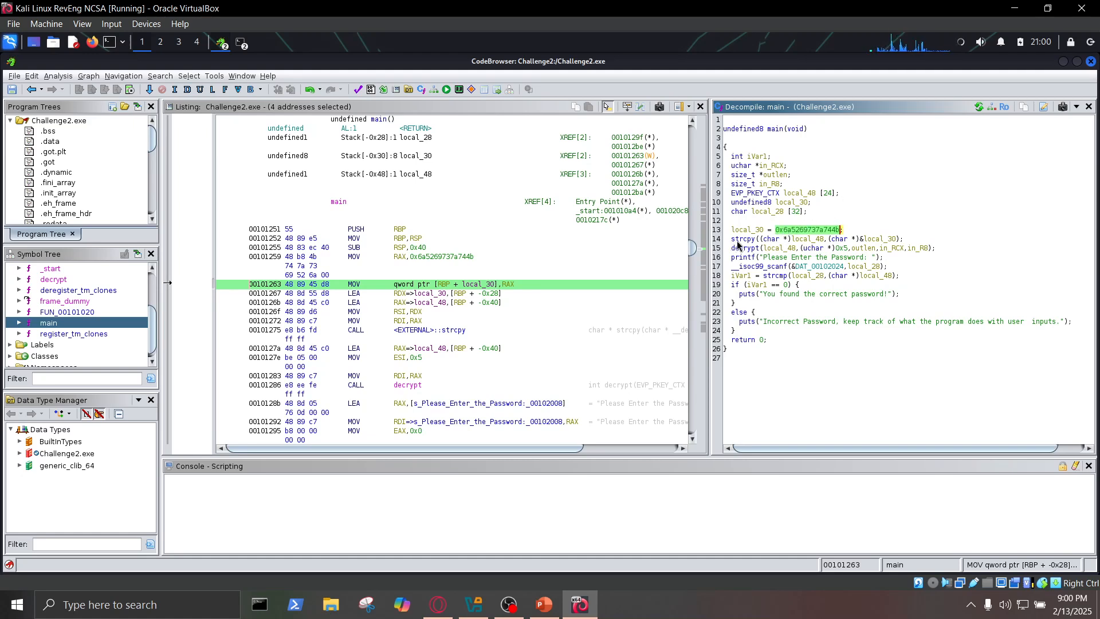
drag(731, 243, 904, 239)
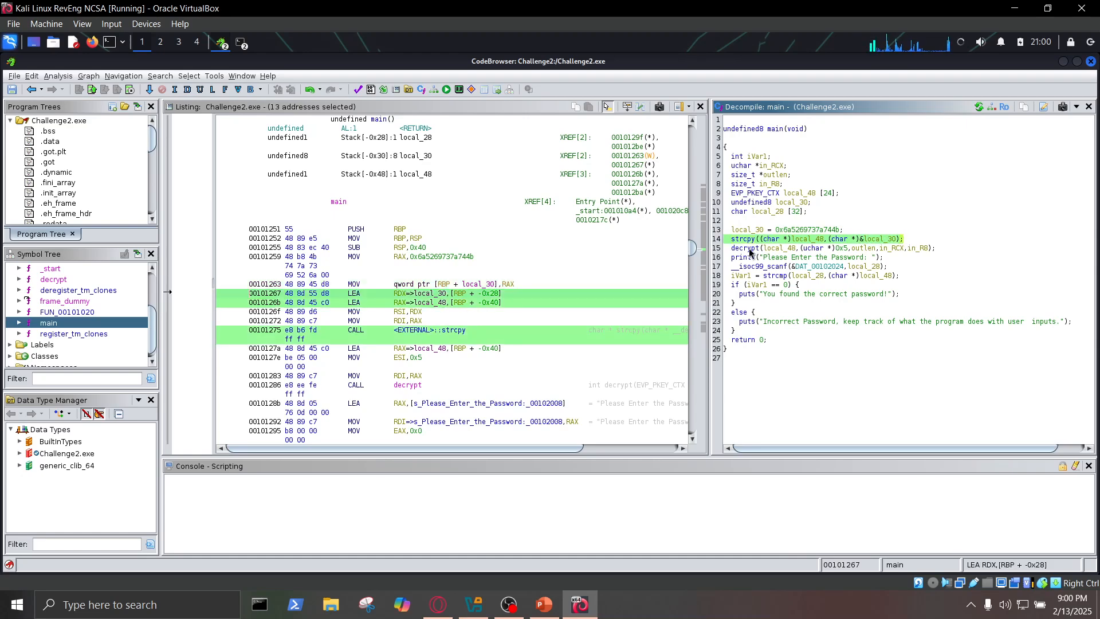
drag(733, 251, 936, 254)
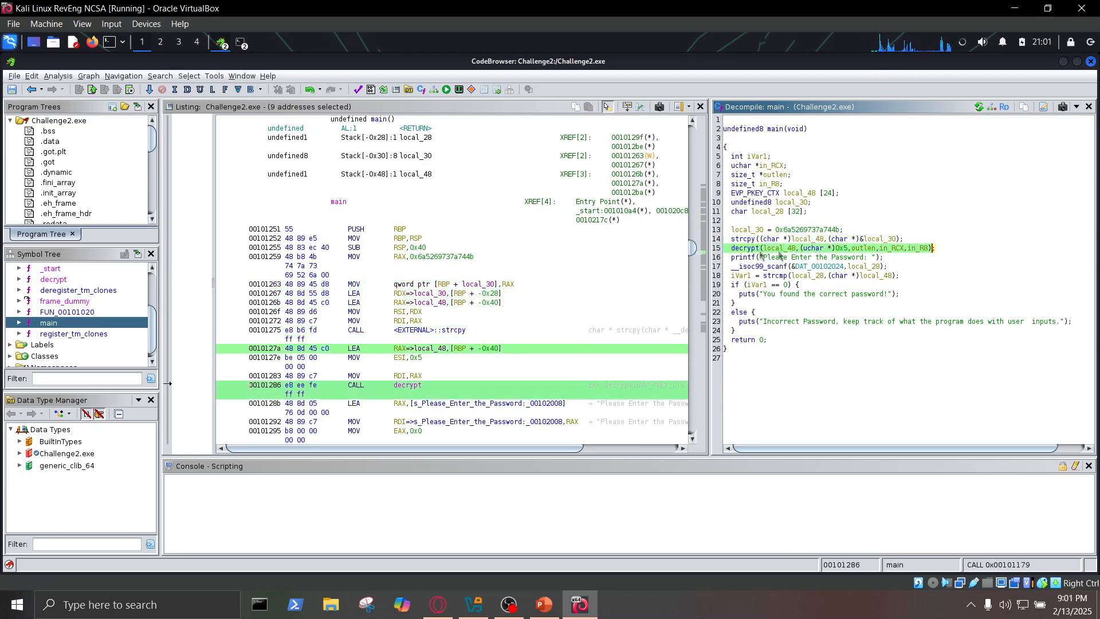
mouse_move(747, 252)
click(788, 250)
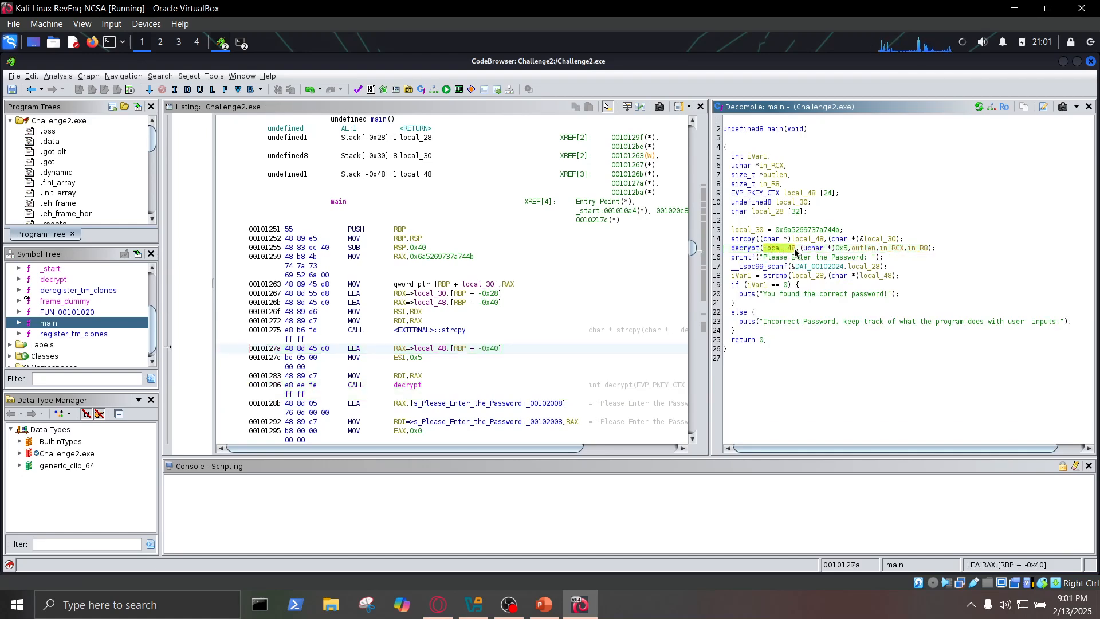
click(795, 251)
drag(793, 234, 825, 238)
click(839, 253)
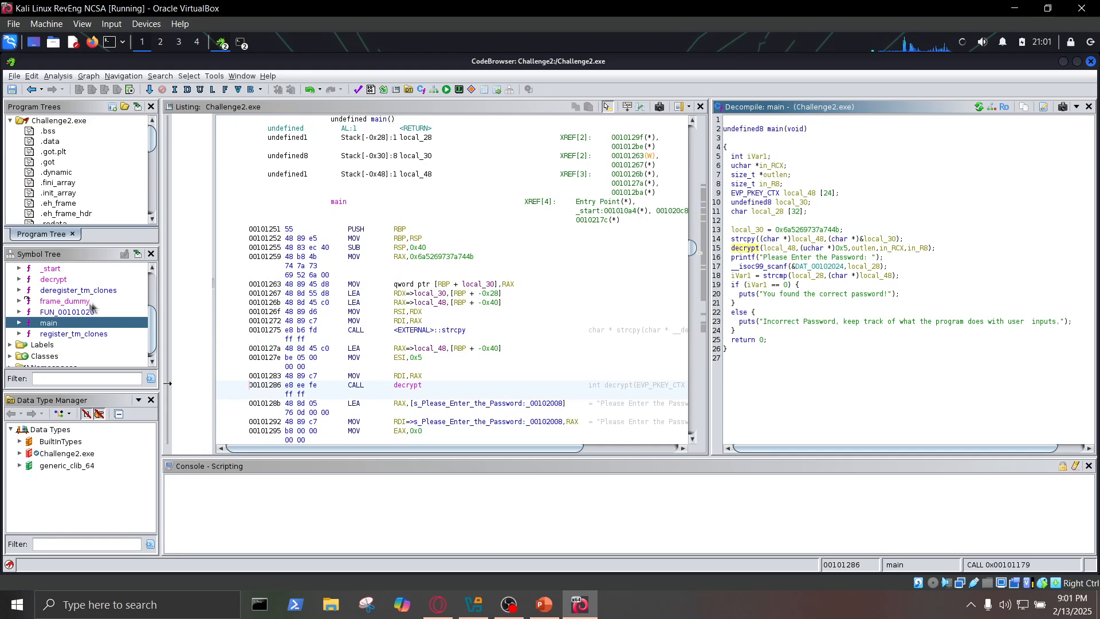
- Show the decompiled decrypt function and examine its loop and the character-shift calculation for local_d
scroll(59, 299, up, 1)
click(62, 313)
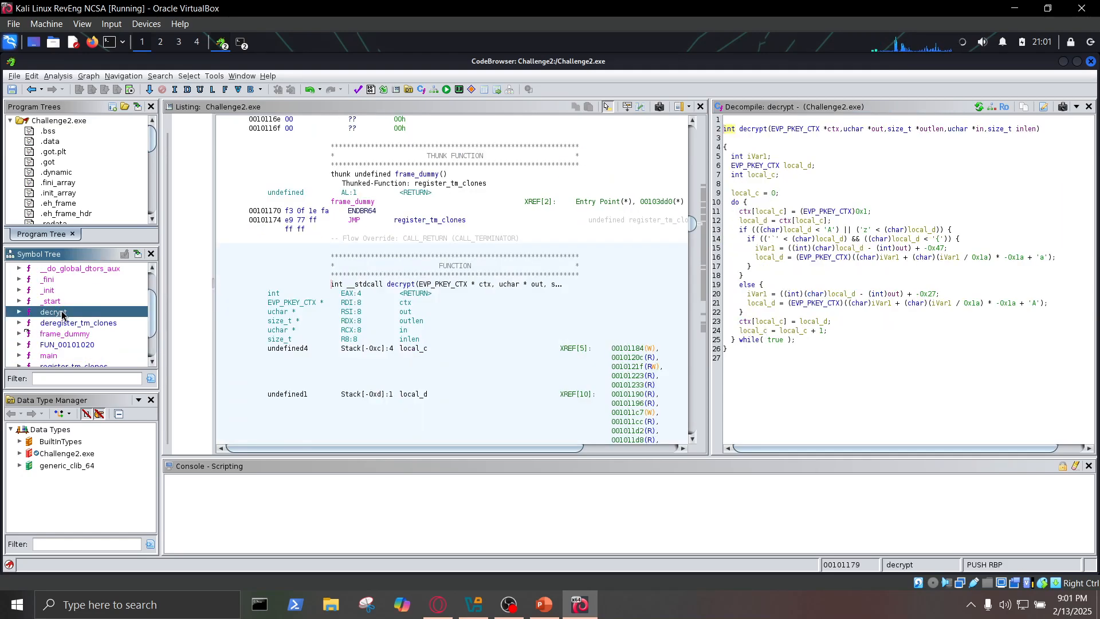
drag(837, 345, 725, 158)
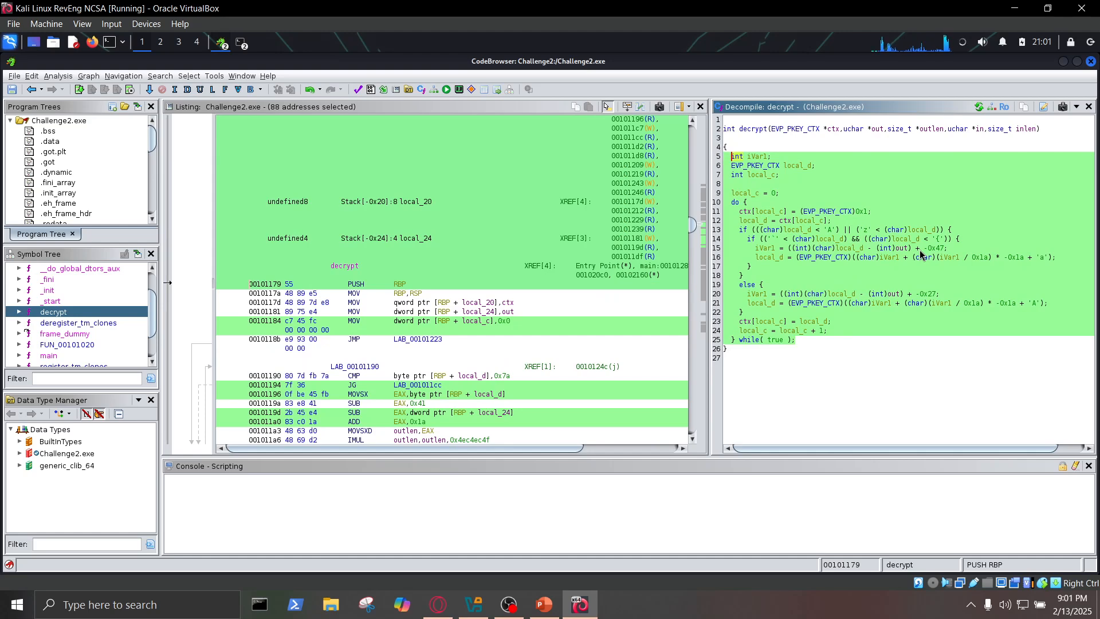
click(803, 239)
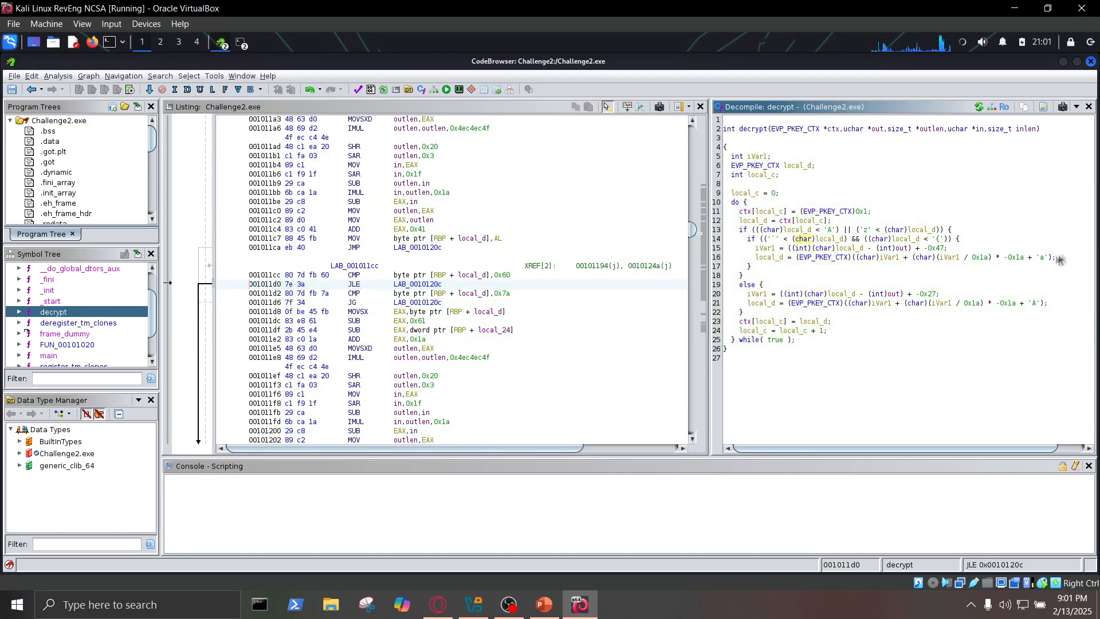
drag(1059, 262, 755, 259)
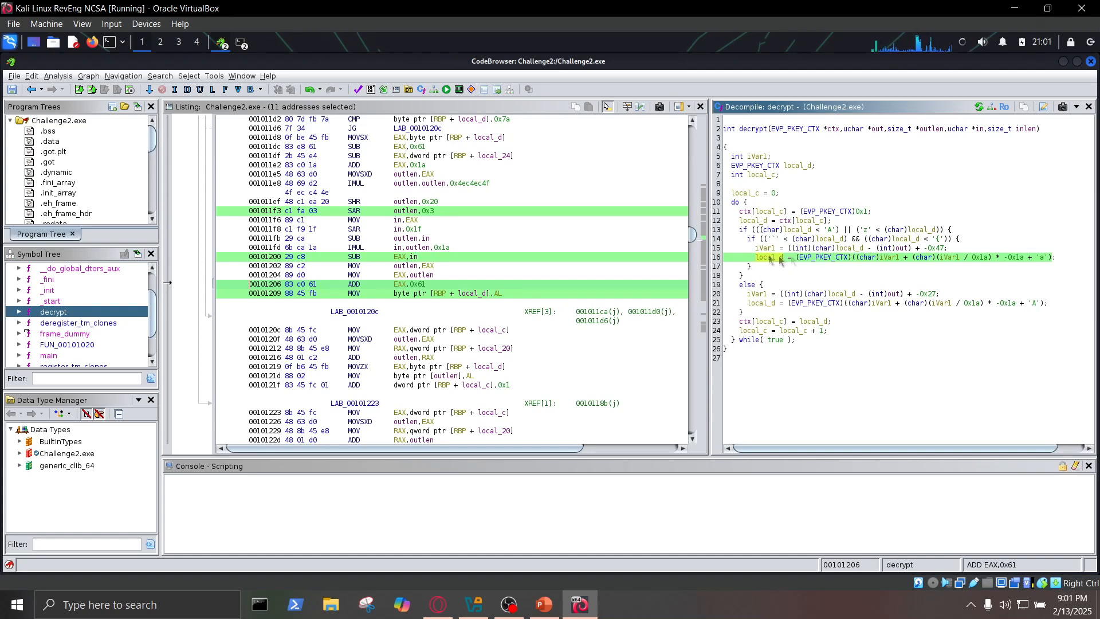
- Return to main and examine the strcmp check, both result messages, and the 0x5 argument of the decrypt call
click(62, 357)
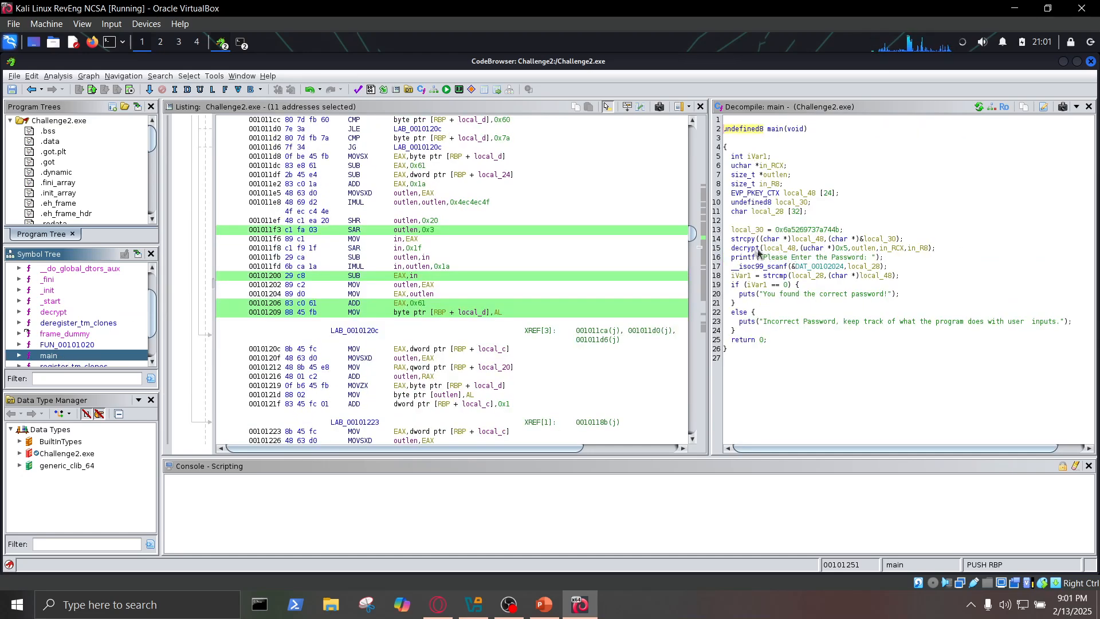
drag(732, 248, 938, 249)
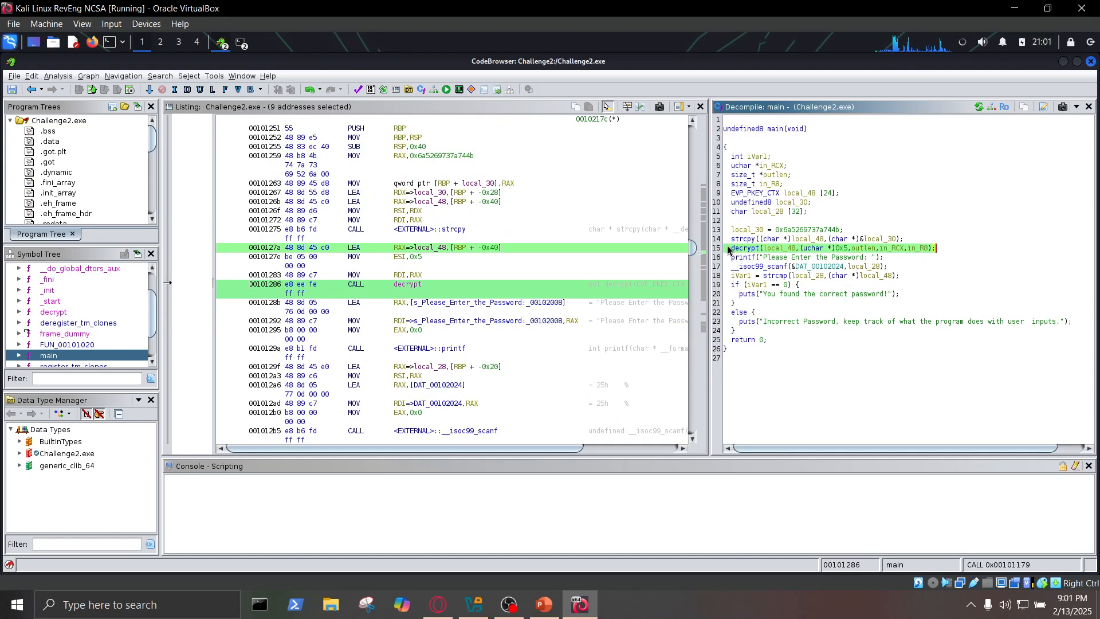
drag(735, 277, 895, 280)
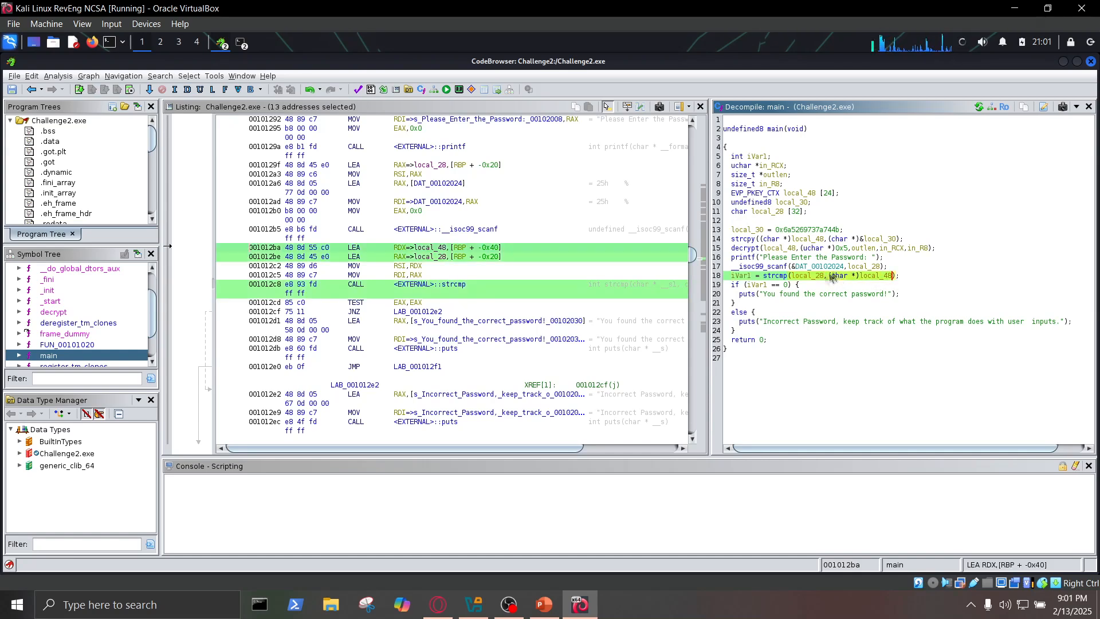
drag(739, 295, 903, 295)
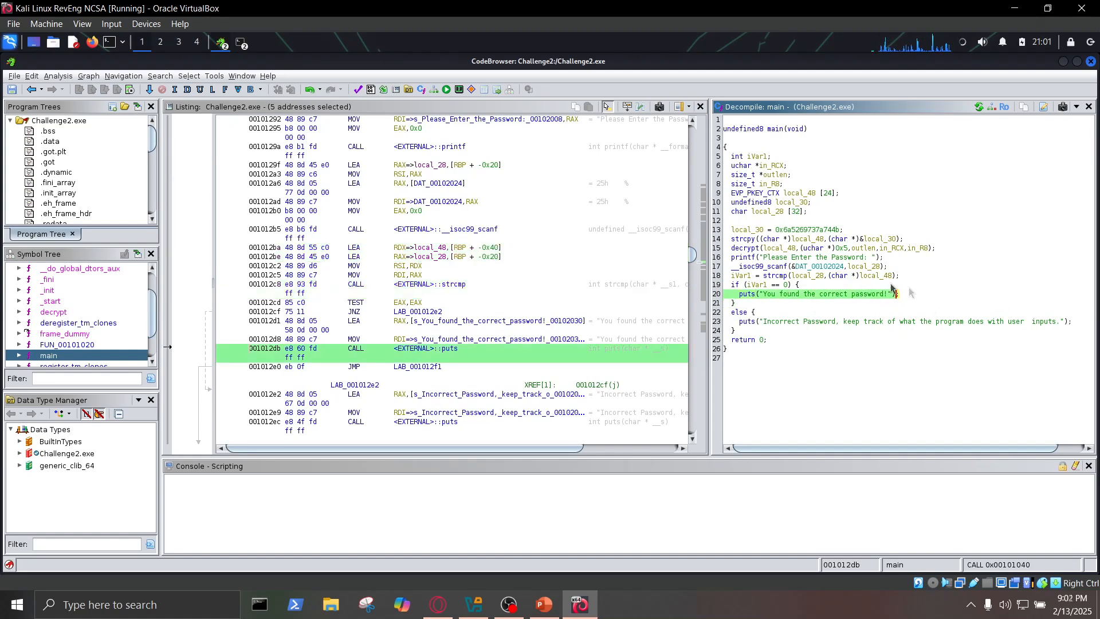
drag(738, 322, 1073, 328)
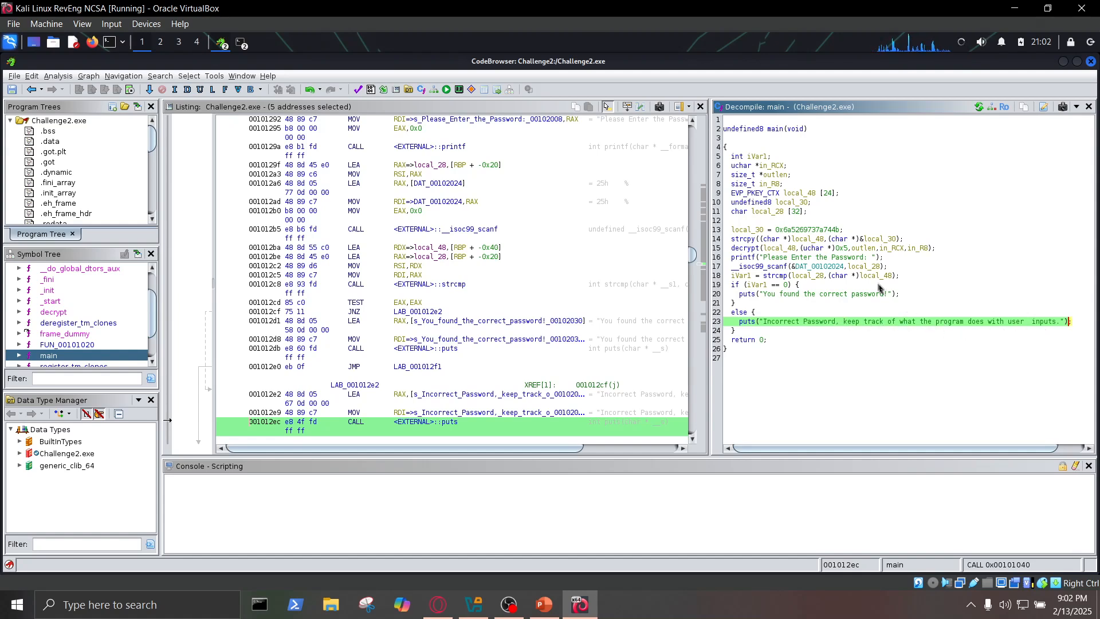
drag(733, 251, 943, 250)
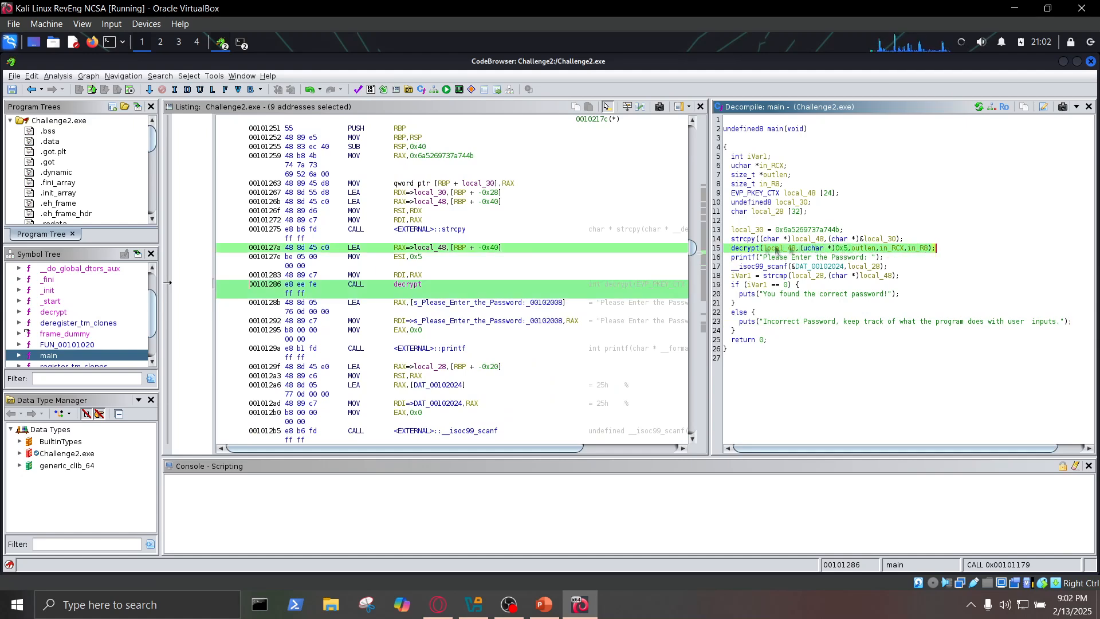
mouse_move(758, 250)
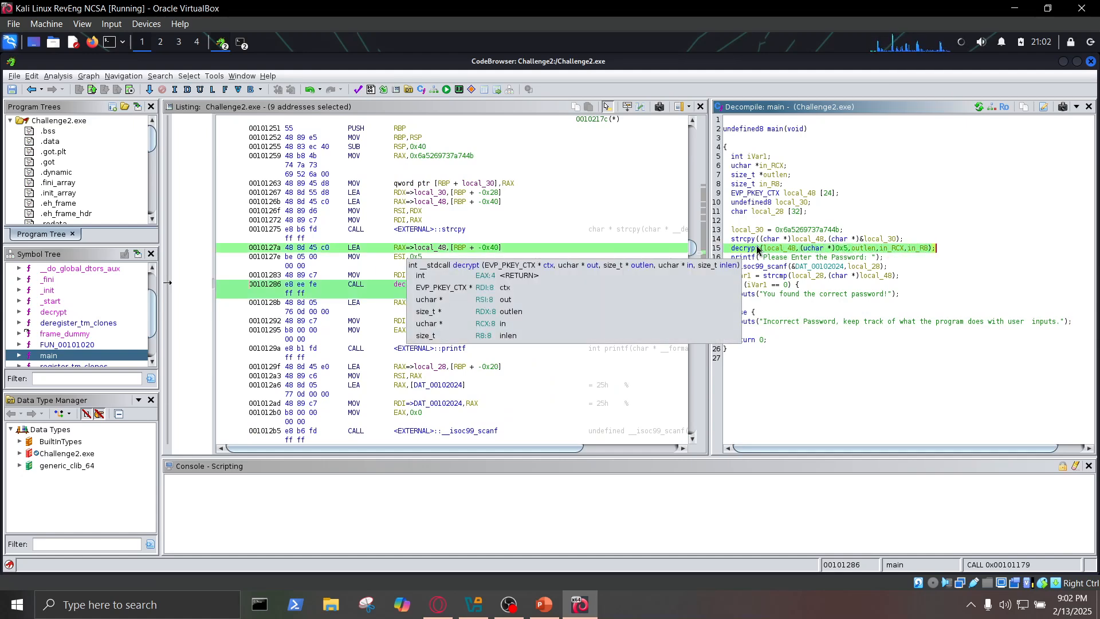
click(845, 251)
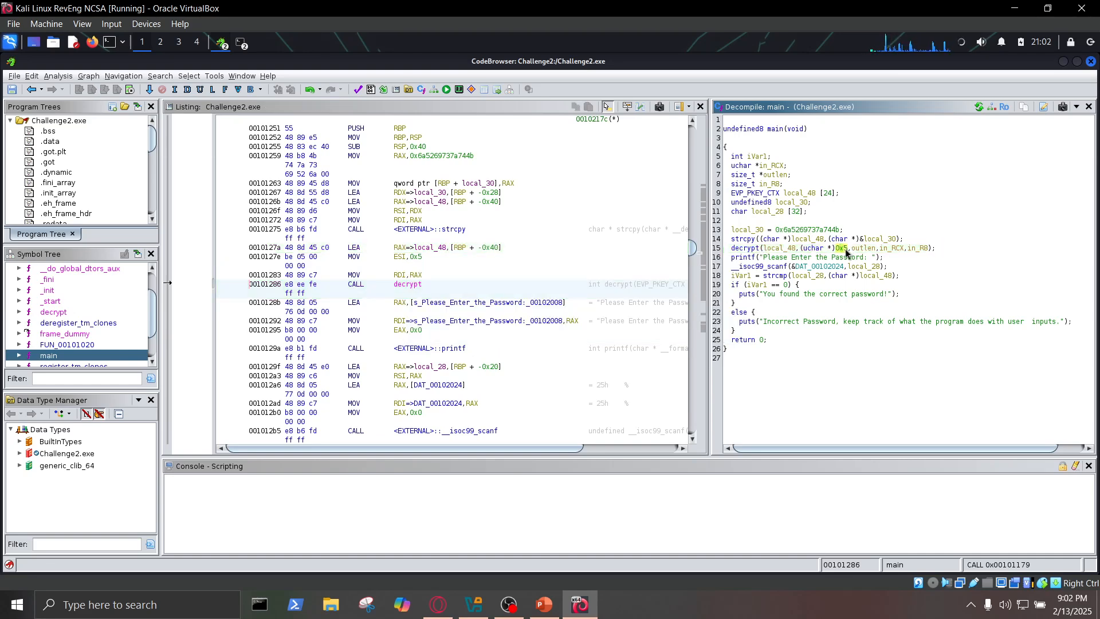
drag(848, 250, 850, 249)
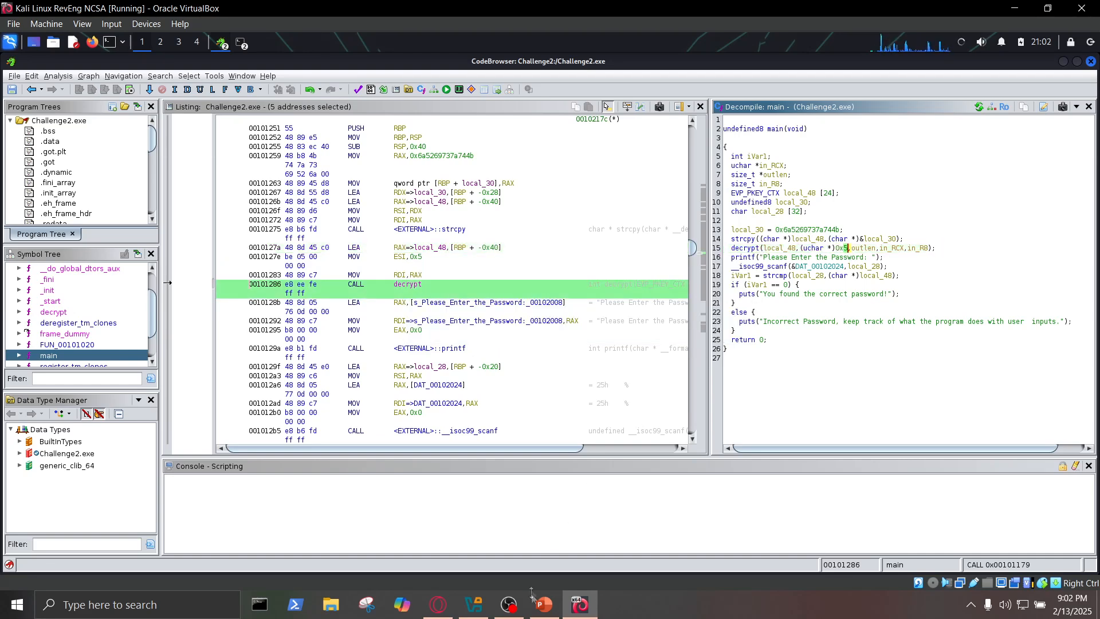
- Switch to CyberChef and replace the From Hex input with the hex constant assigned to local_30 in main
click(452, 605)
drag(447, 177, 356, 159)
key(BackSpace)
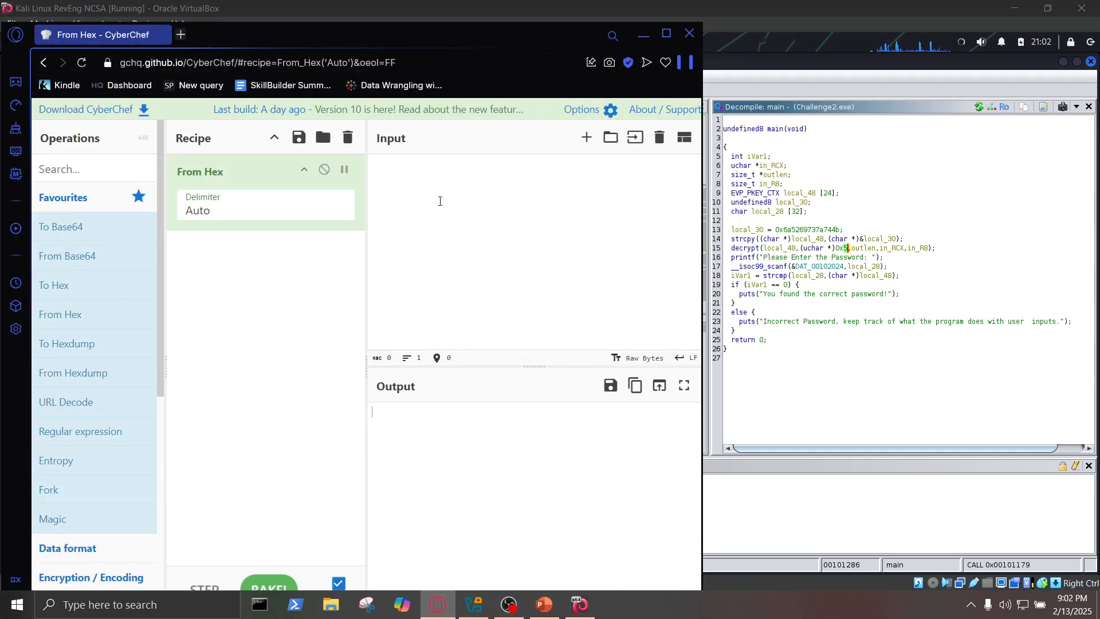
text(0x6a5269737a744b)
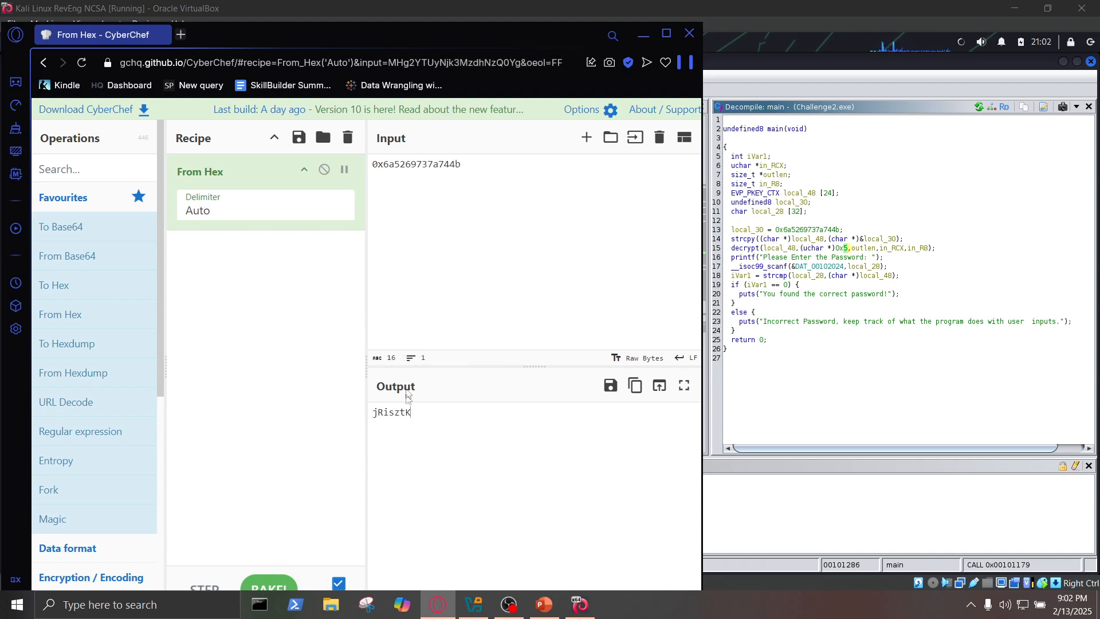
- Add the decoded output in reversed character order as a second line of the CyberChef input
double_click(373, 419)
click(373, 416)
click(460, 165)
key(Return)
text(Ktz)
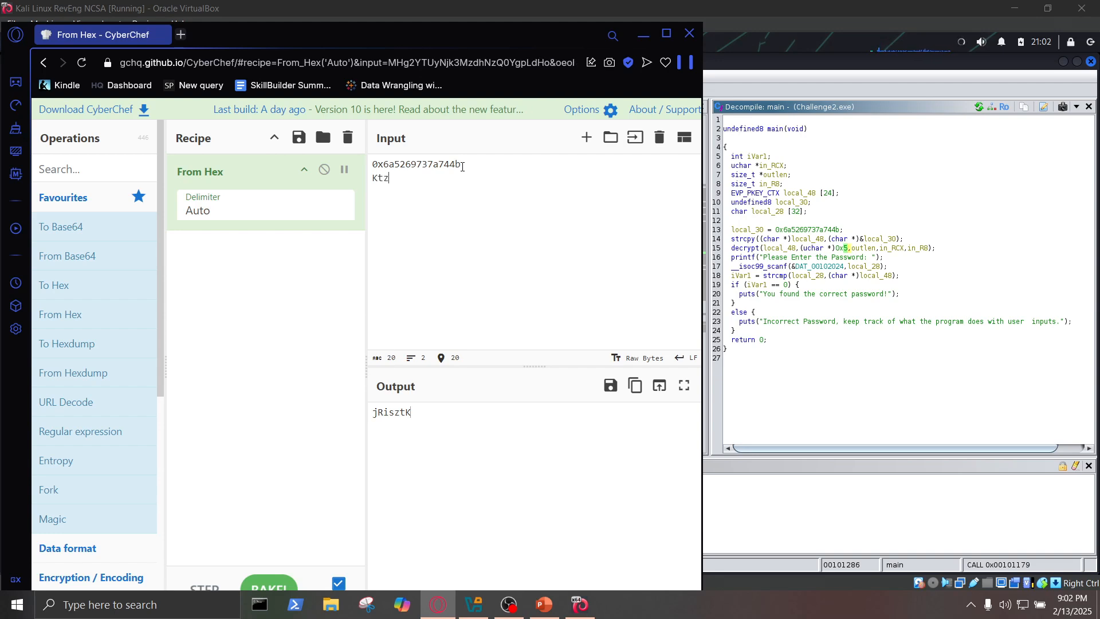
text(siR)
drag(419, 179, 373, 180)
click(408, 178)
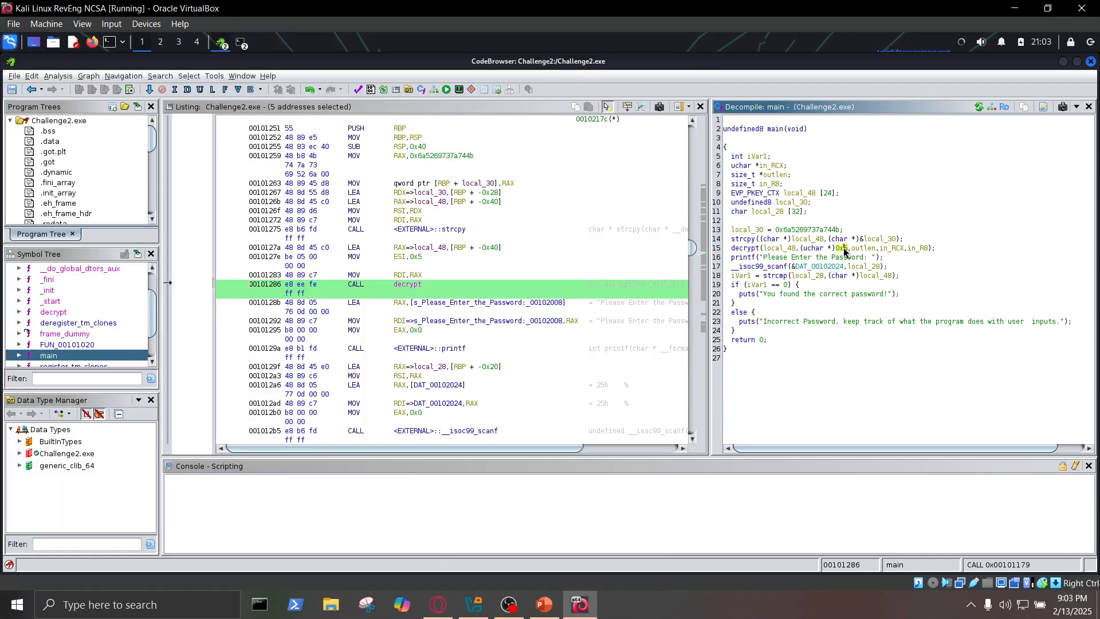
- Switch to Ghidra and examine the decrypt call in main, focusing on its 0x5 shift argument
click(842, 249)
drag(848, 249, 835, 248)
drag(730, 249, 943, 250)
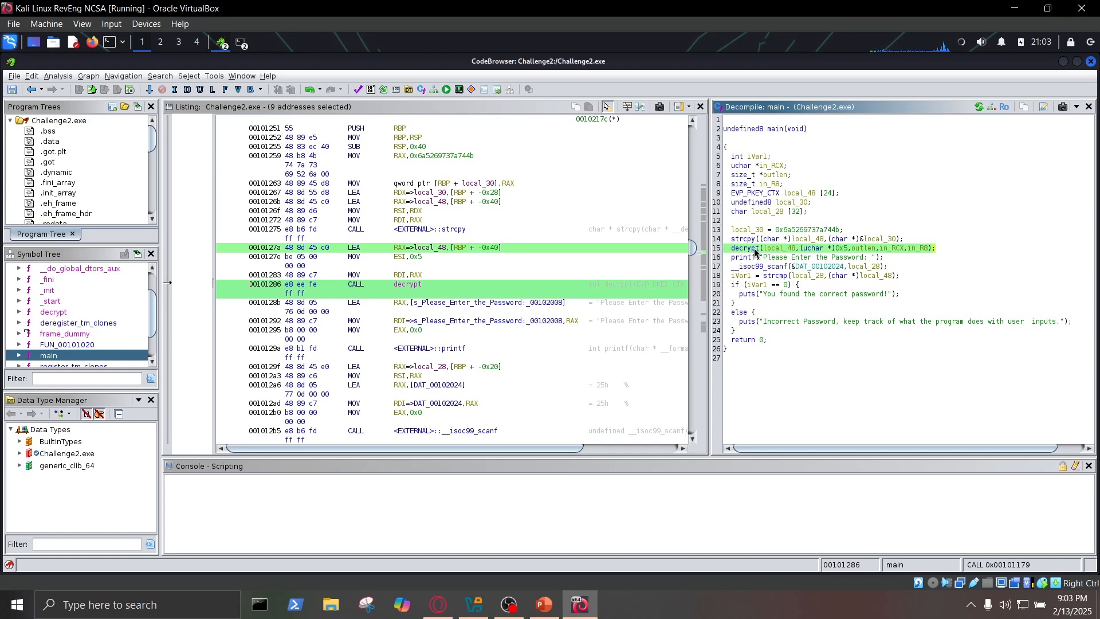
mouse_move(755, 252)
click(844, 249)
click(850, 251)
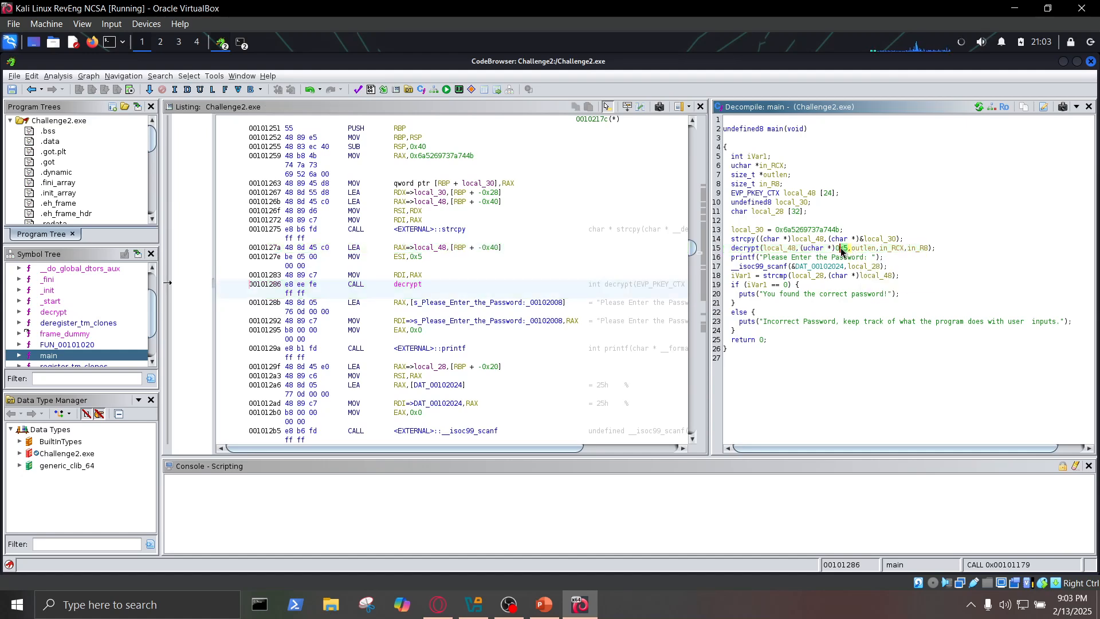
double_click(840, 250)
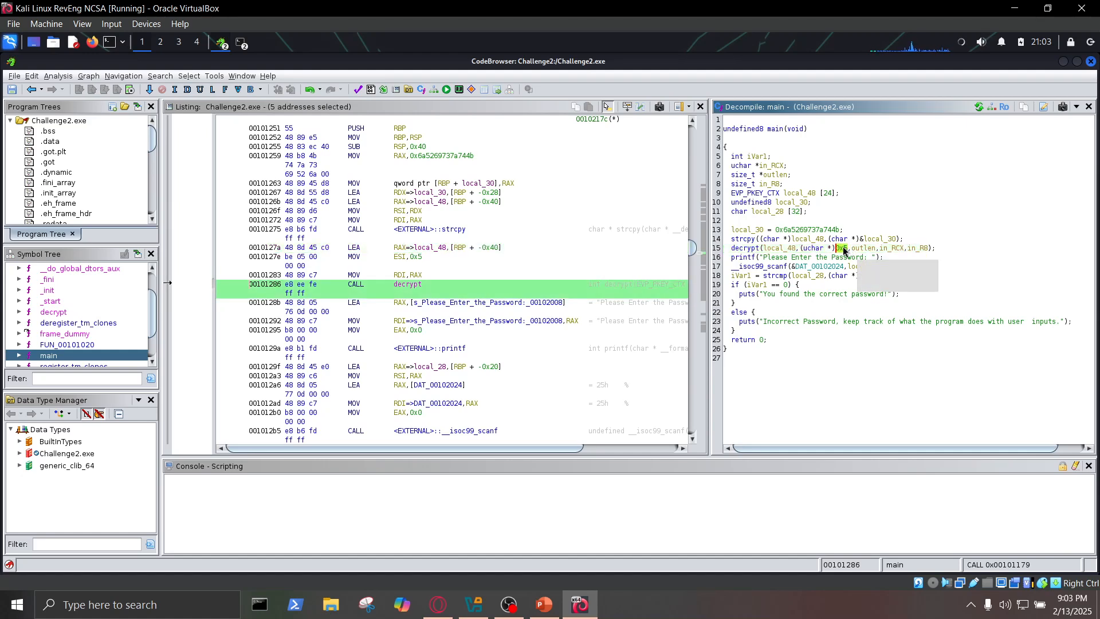
- Recheck the decrypt function's code, and return to main to inspect the hex constant assigned to local_30
click(68, 312)
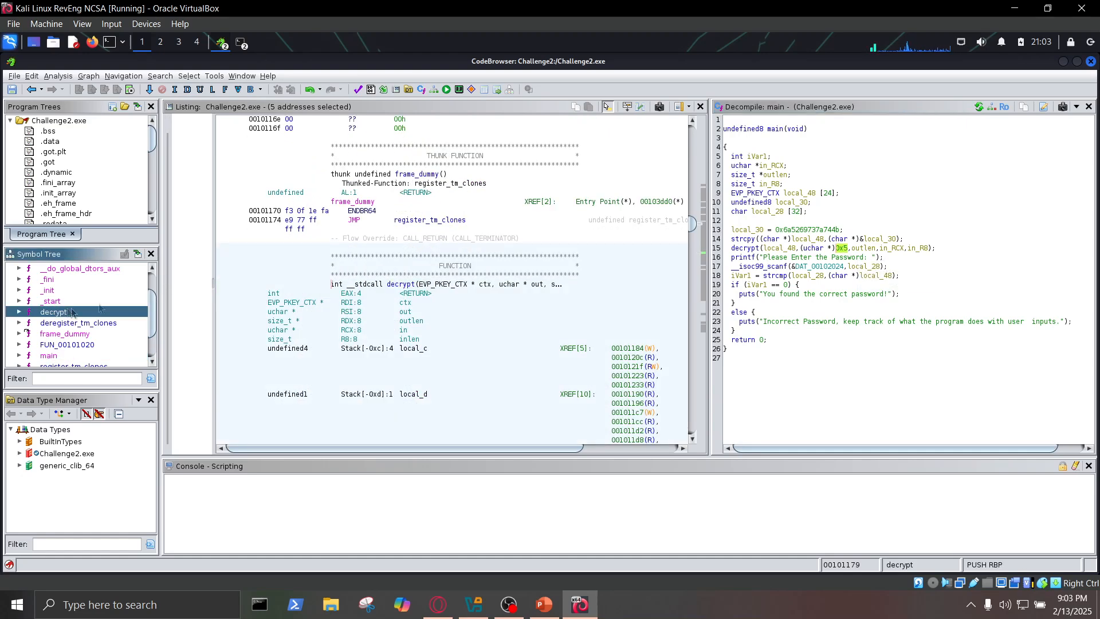
click(60, 356)
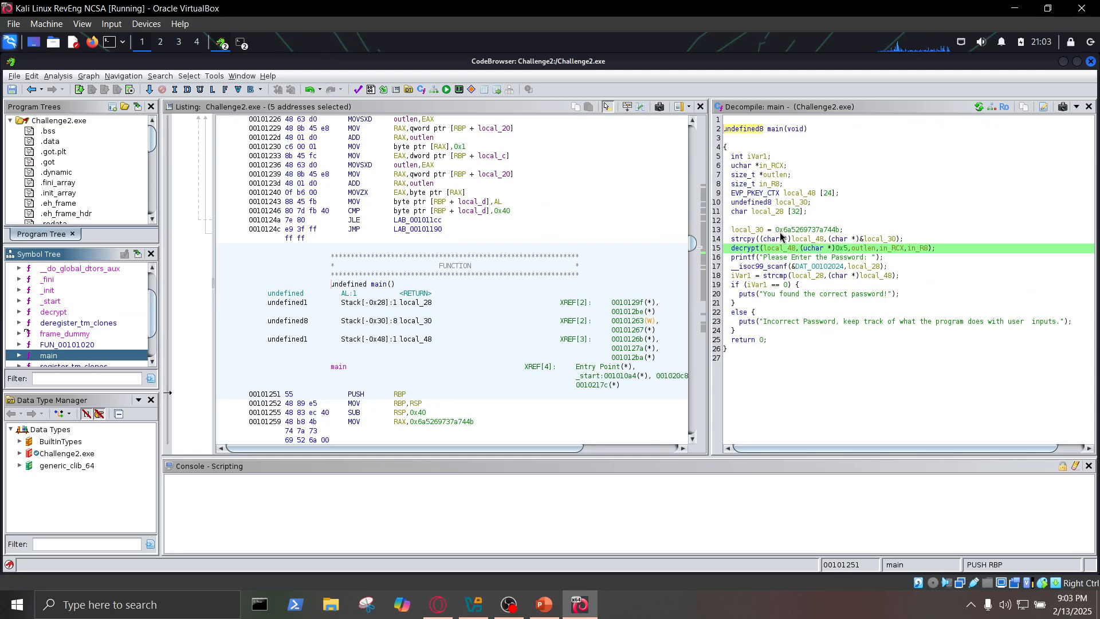
click(780, 230)
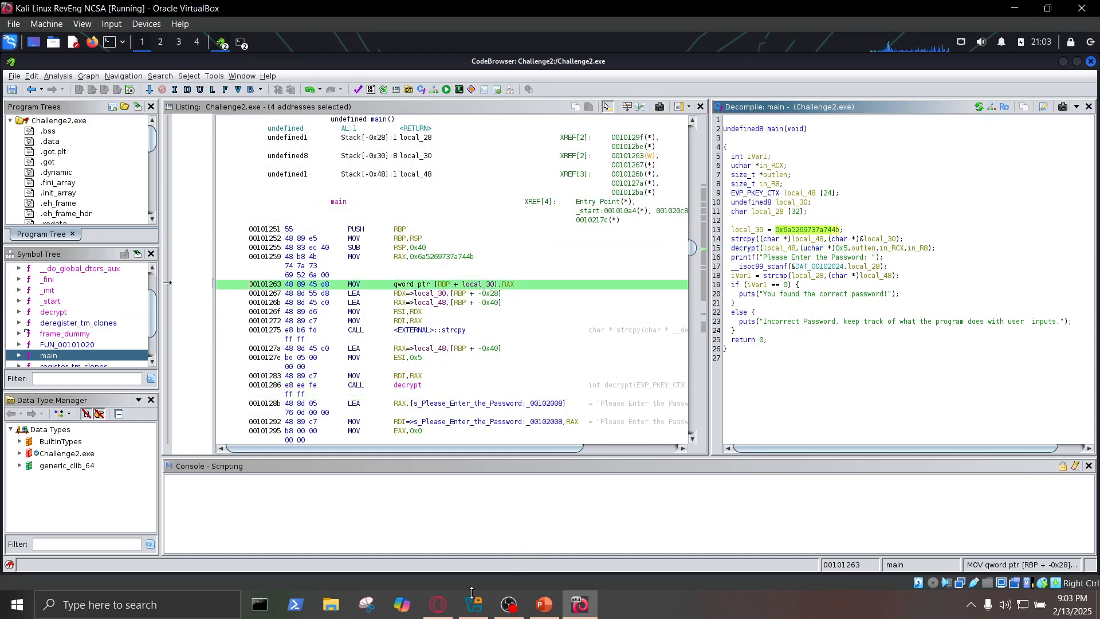
- Switch to CyberChef, enter the decrypted Challenge2 password as a third line of the input, and select that line
click(438, 604)
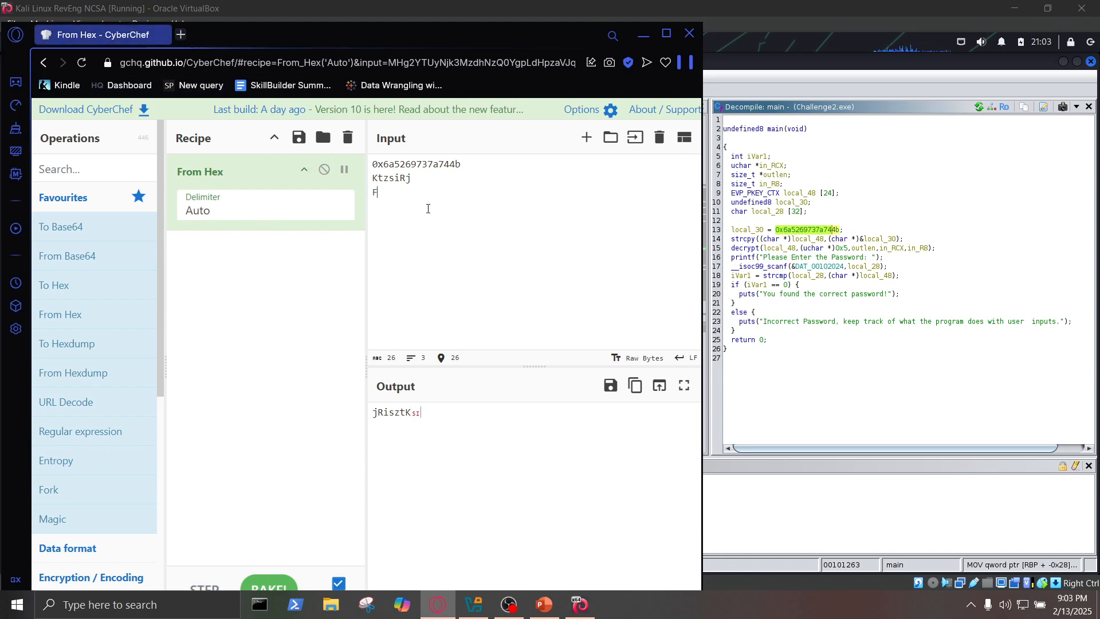
text(dMe)
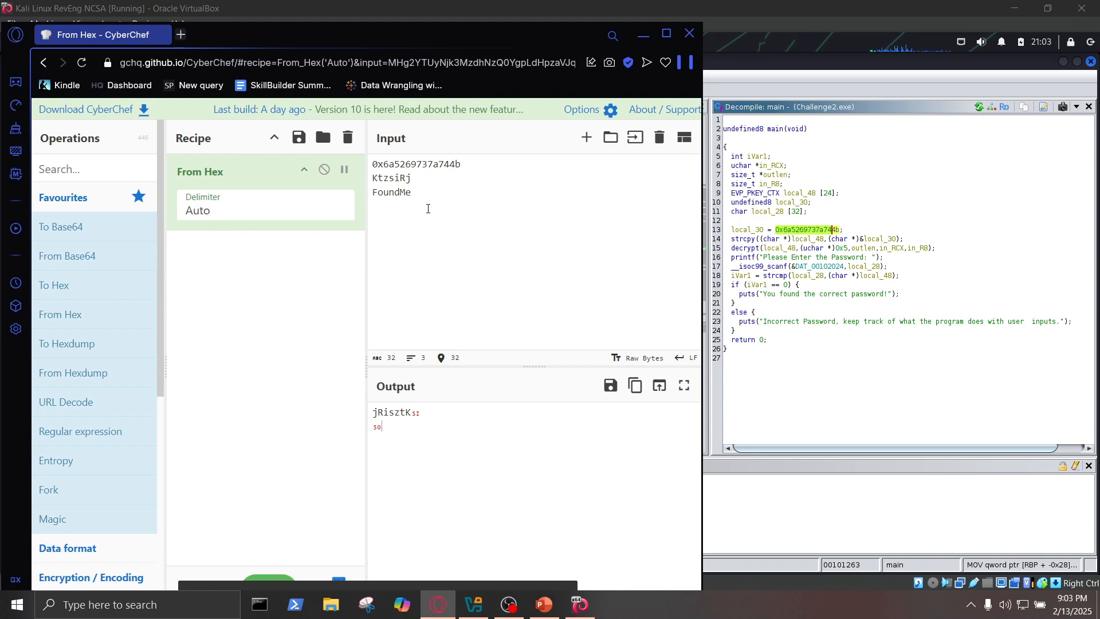
drag(421, 193, 373, 195)
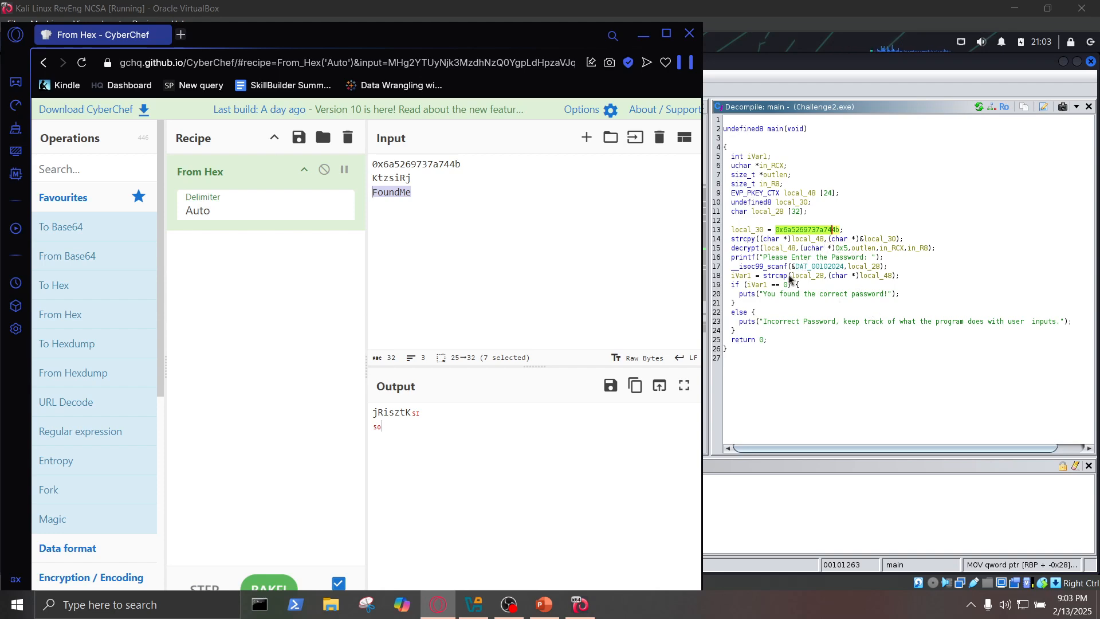
- Reselect the third line of the CyberChef input, switch to Ghidra, and open the decrypt function's decompiled code again
click(418, 195)
drag(418, 195, 370, 195)
click(854, 313)
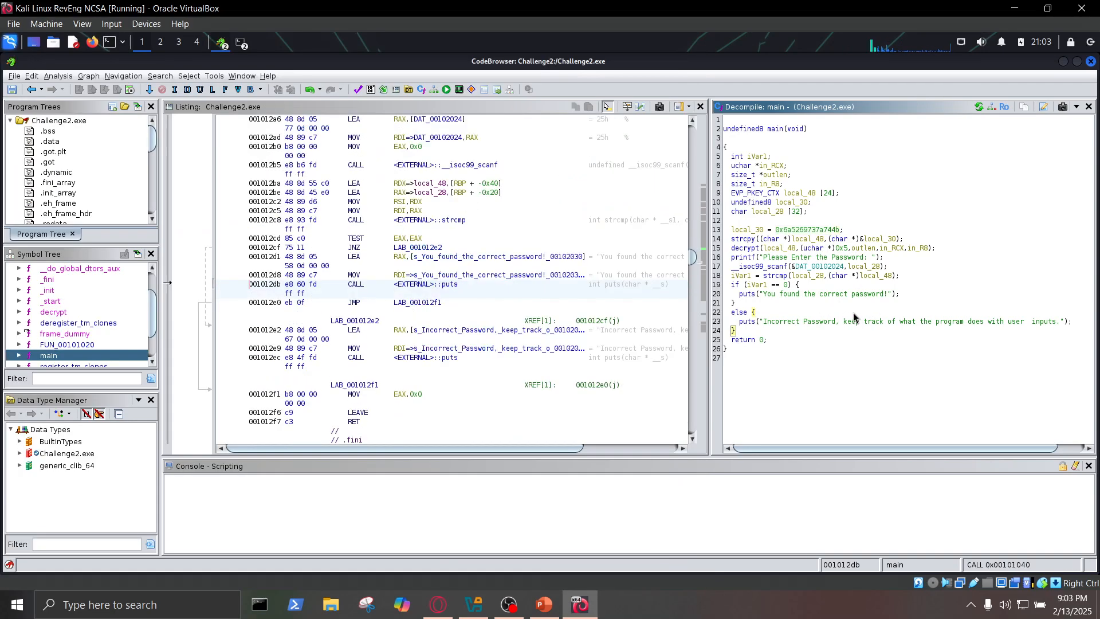
click(61, 314)
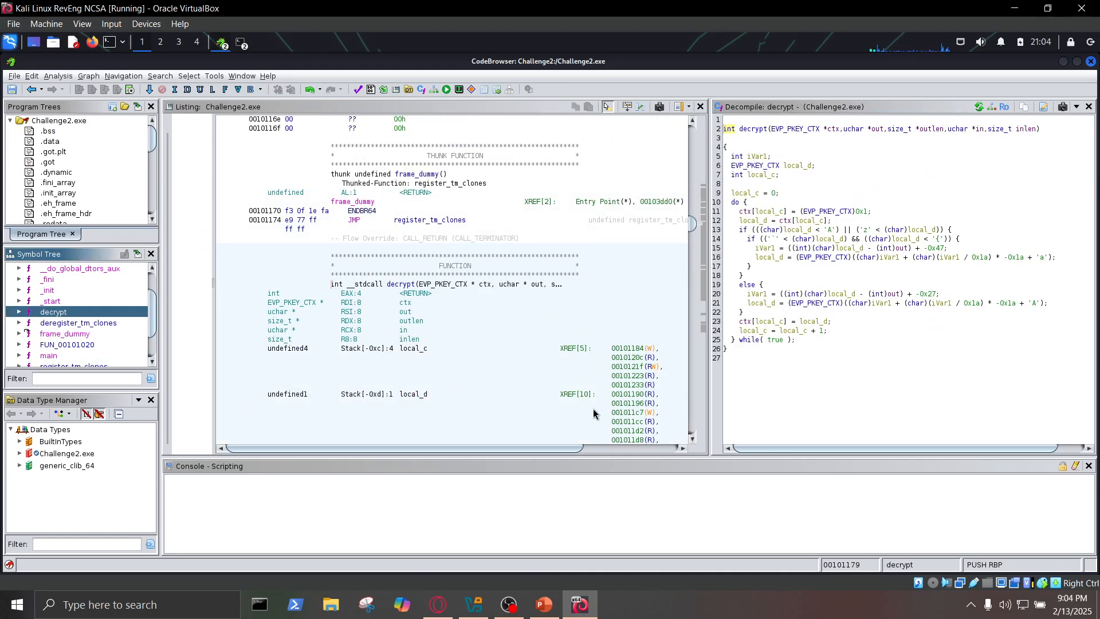
- Minimize Ghidra, move the Desktop terminal clear of the other terminal, and point out the Challenge2.exe file on the Kali desktop
click(1064, 61)
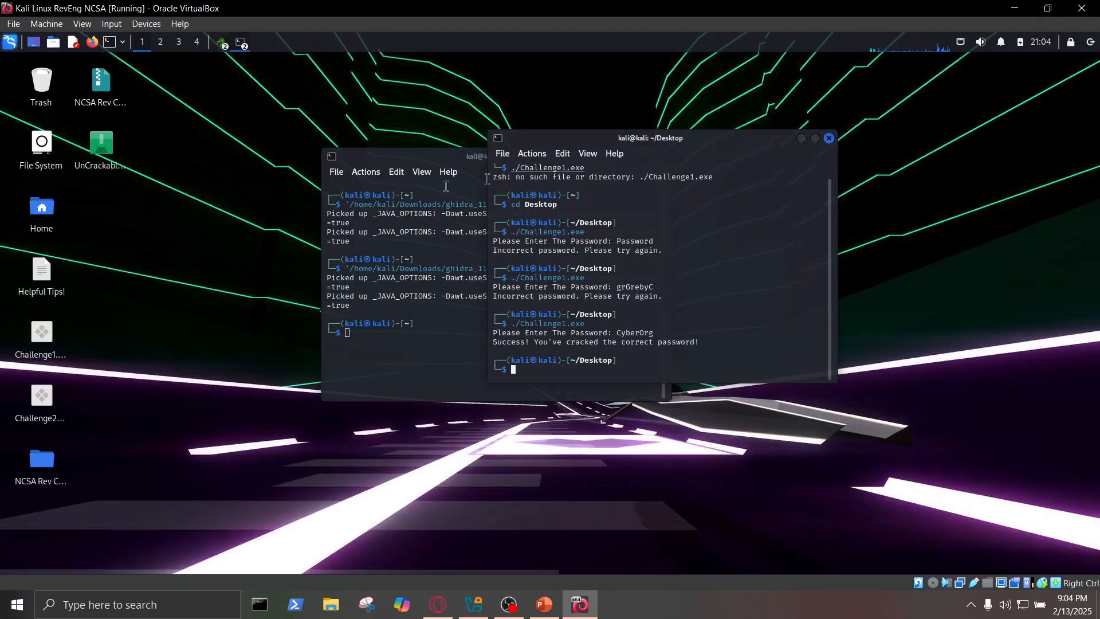
drag(620, 145, 742, 152)
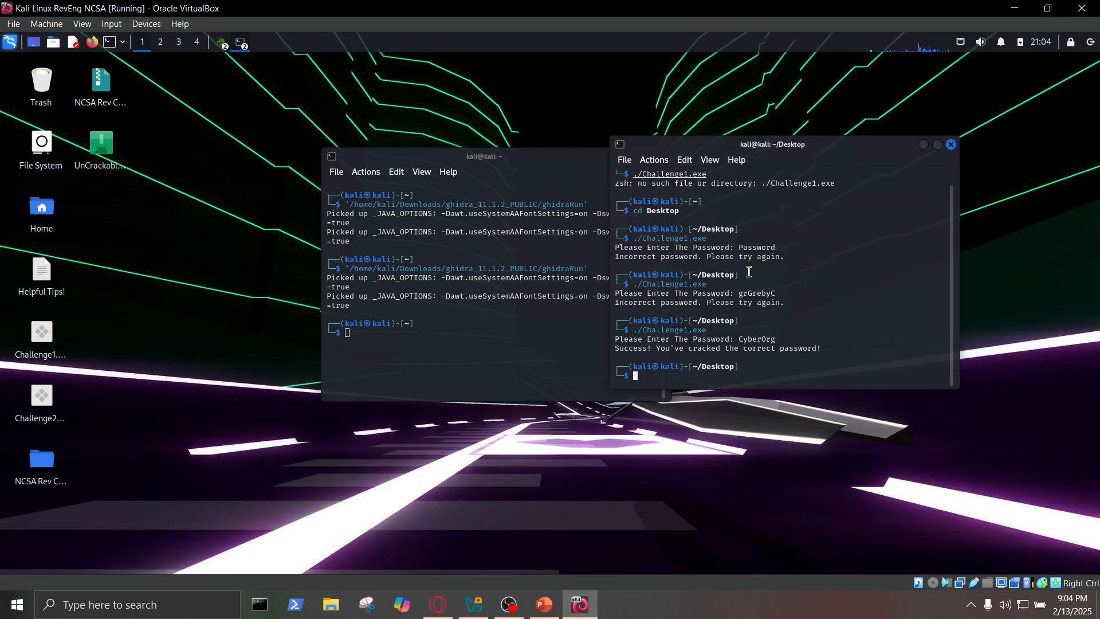
click(42, 395)
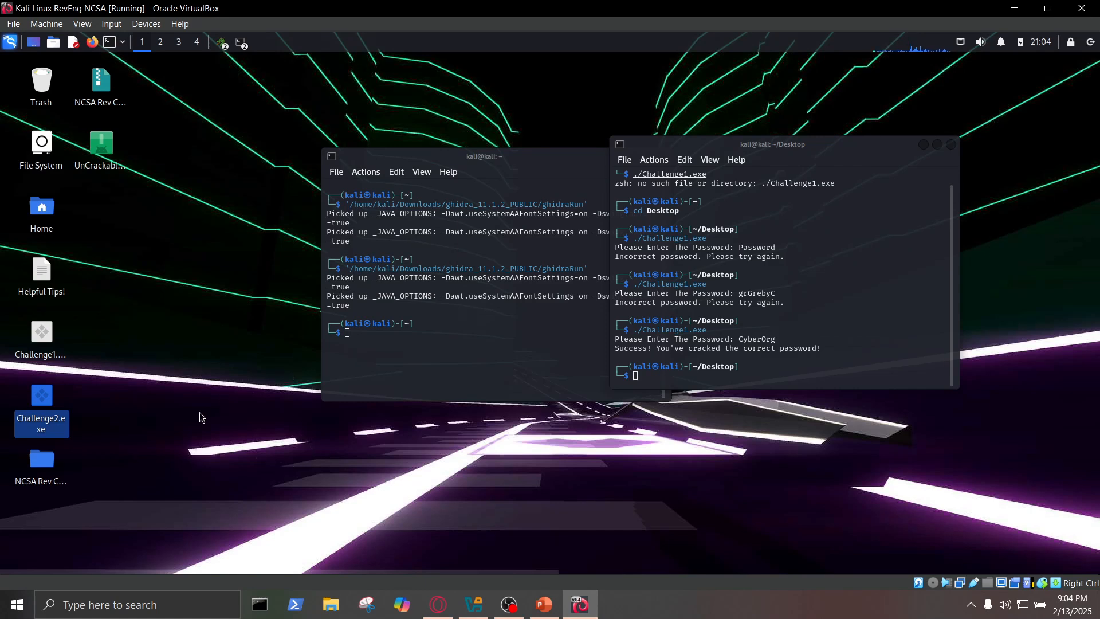
click(173, 408)
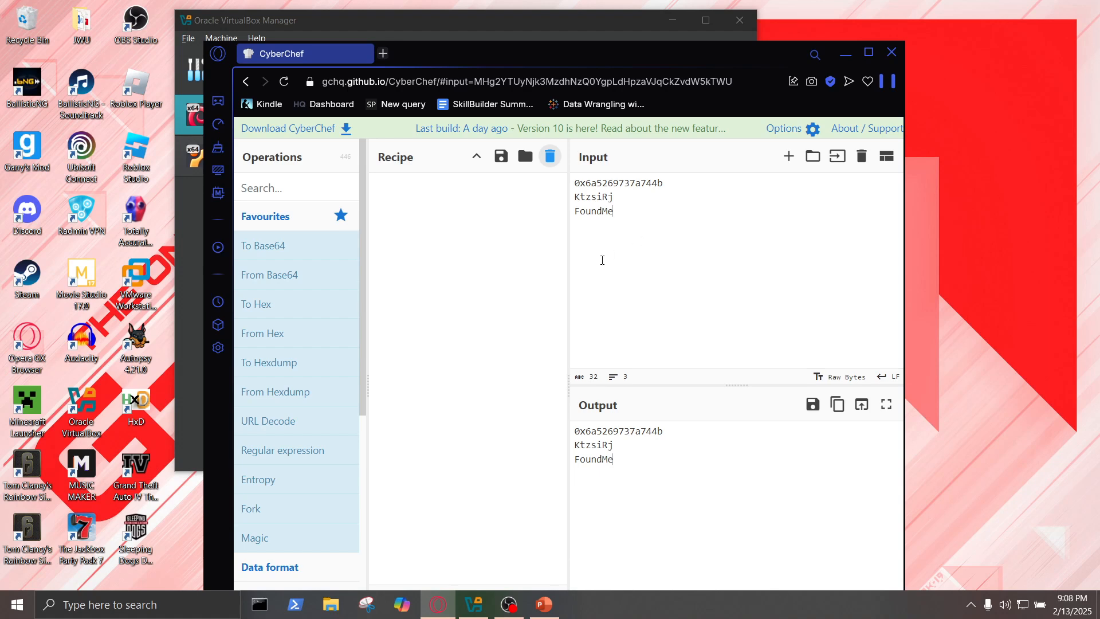
- Minimize the CyberChef browser window and the VirtualBox Manager to clear the Windows desktop
drag(593, 53, 610, 27)
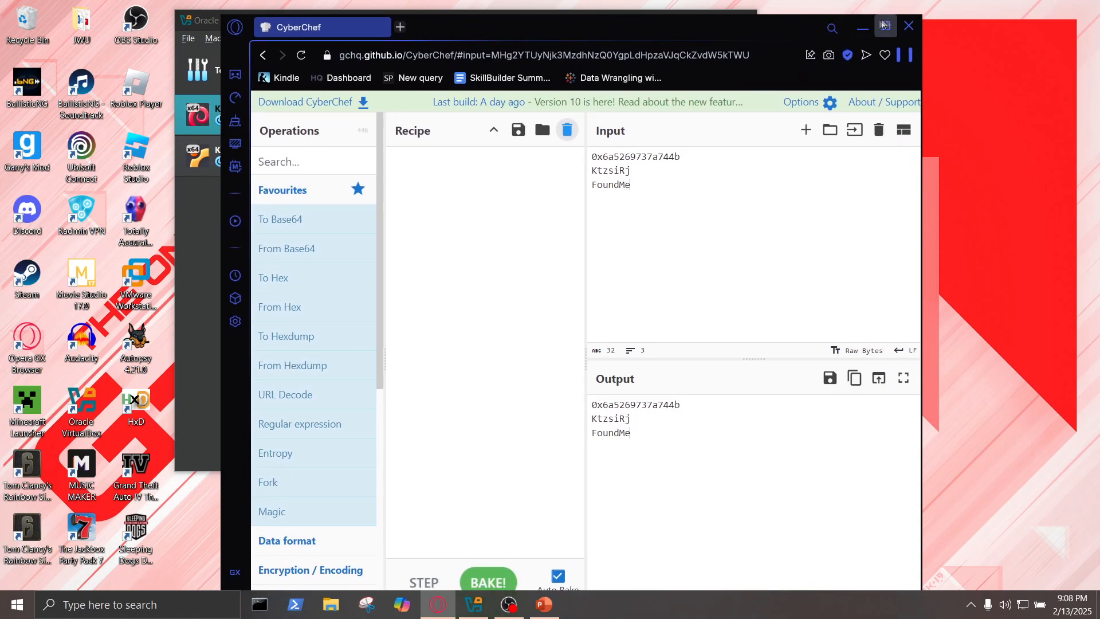
click(863, 26)
click(261, 151)
click(240, 124)
click(672, 21)
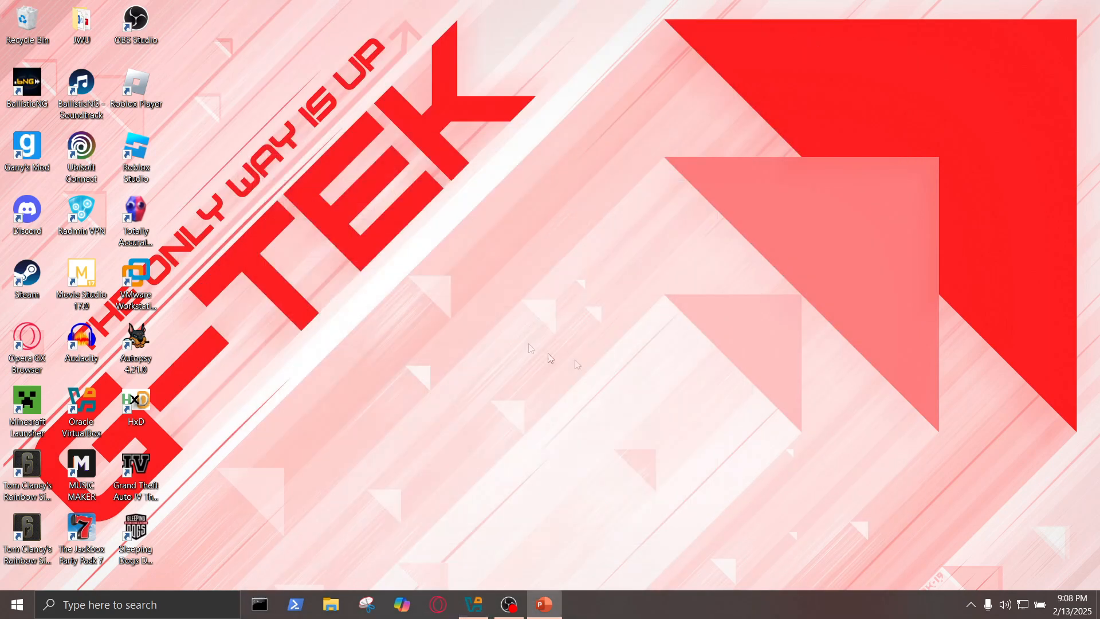